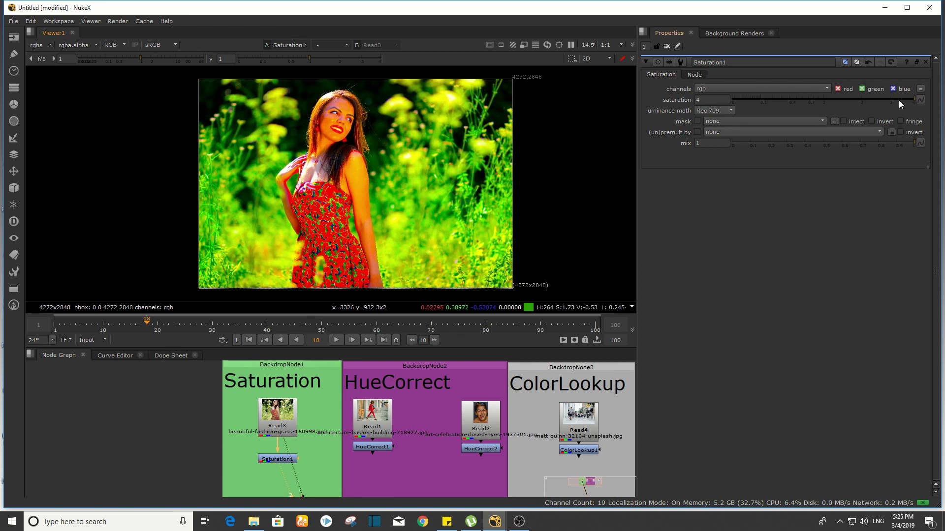
# Set Saturation1's luminance math to Maximum and reduce its saturation to 0
pyautogui.click(823, 102)
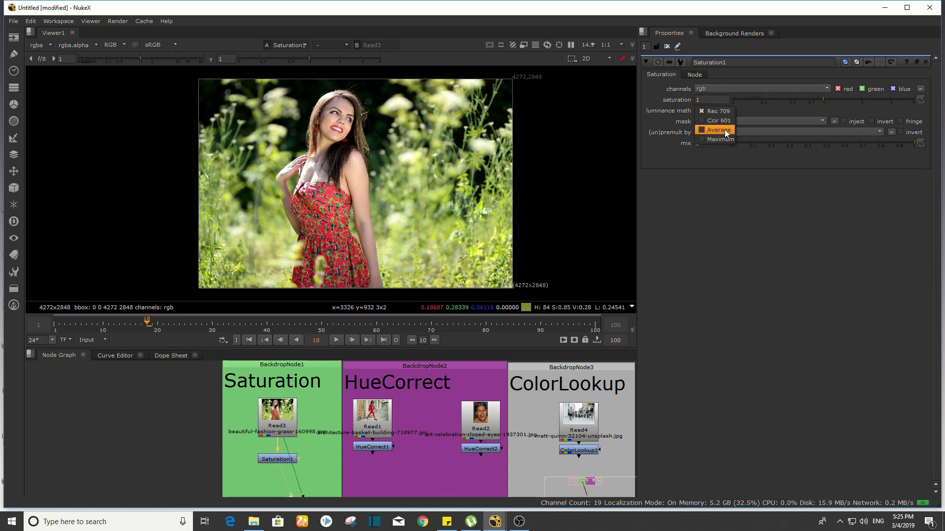
pyautogui.click(726, 140)
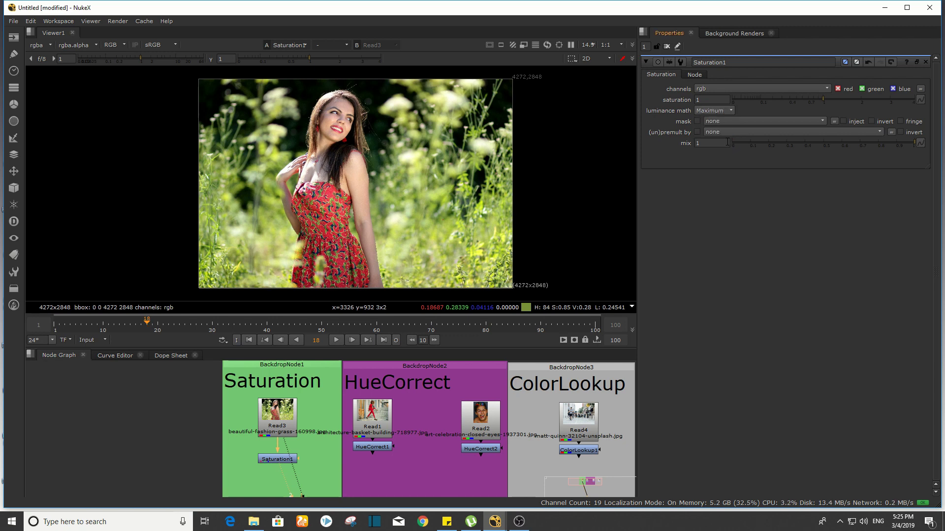
pyautogui.moveTo(781, 101); pyautogui.dragTo(681, 123)
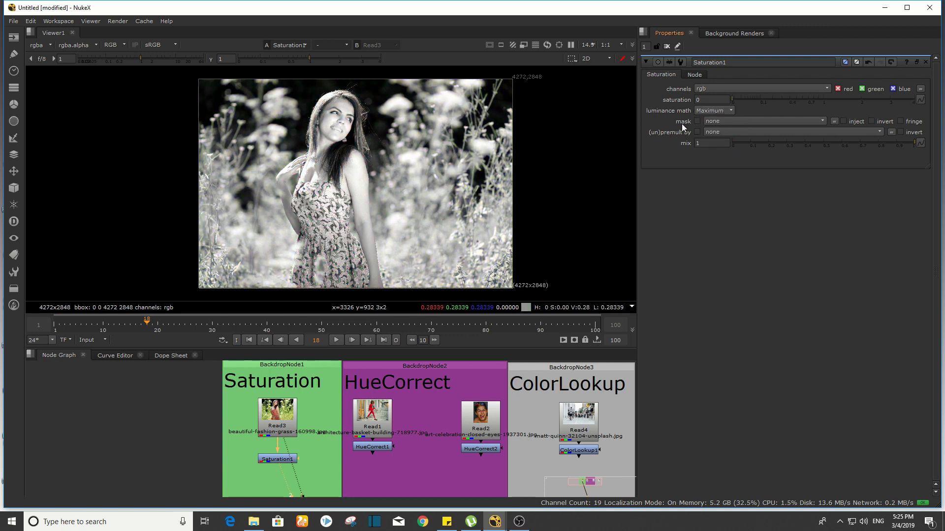
# Try the Average, Ccir 601, Rec 709 and Maximum luminance math options in turn on the desaturated image
pyautogui.click(722, 103)
pyautogui.click(721, 111)
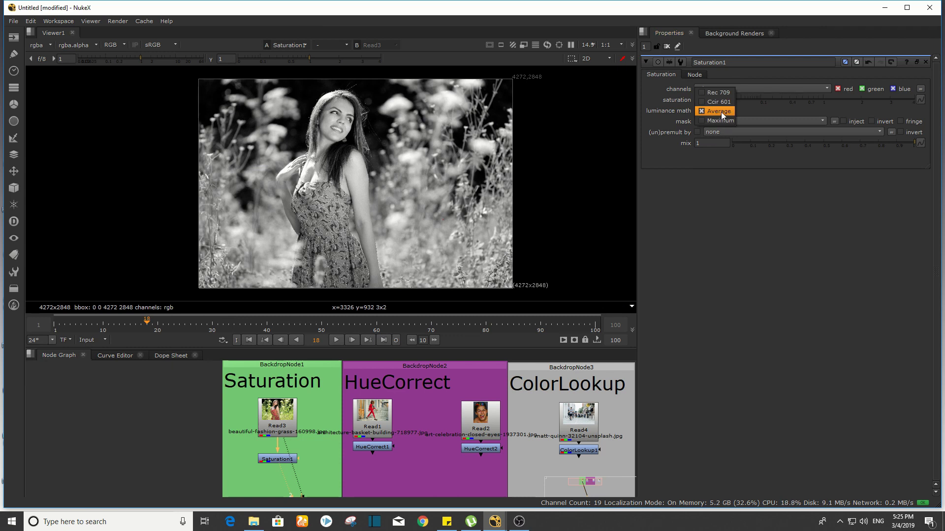
pyautogui.click(722, 102)
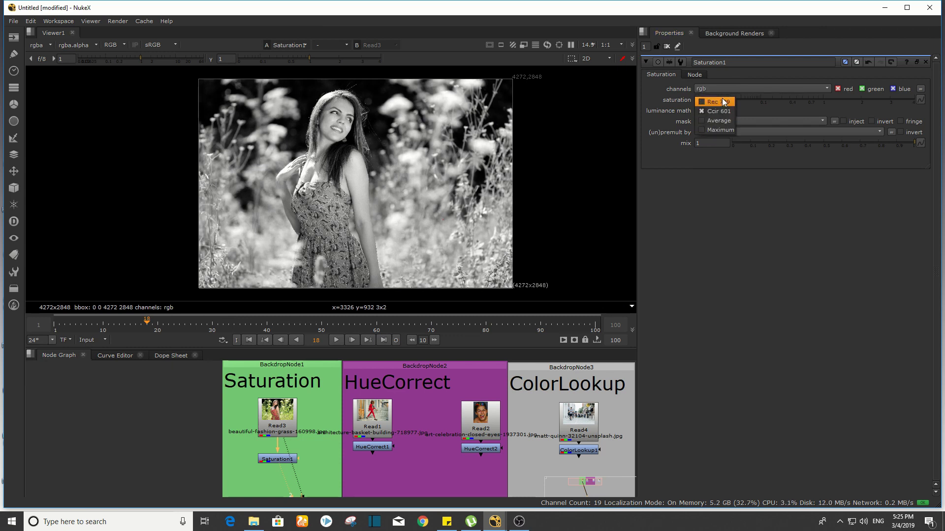
pyautogui.click(722, 102)
pyautogui.click(719, 112)
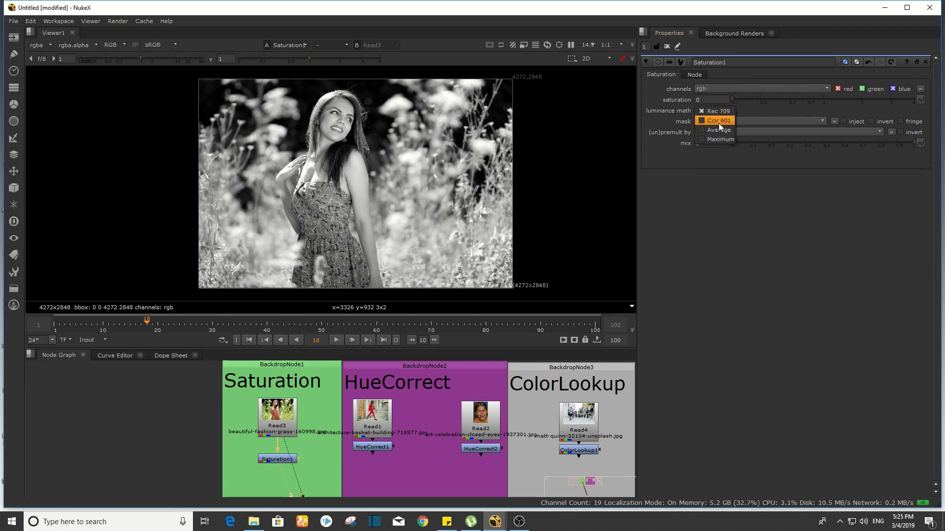
pyautogui.click(718, 123)
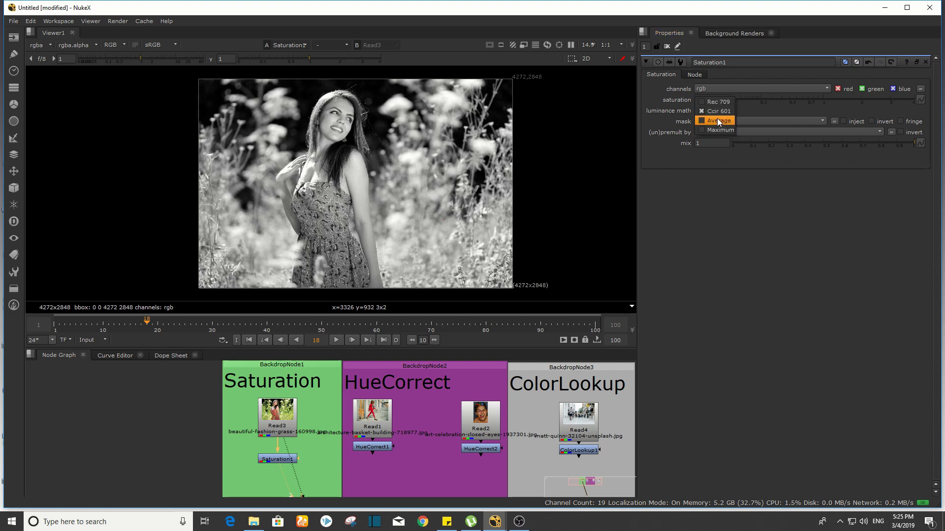
pyautogui.click(717, 121)
pyautogui.click(716, 111)
pyautogui.click(716, 122)
pyautogui.click(719, 111)
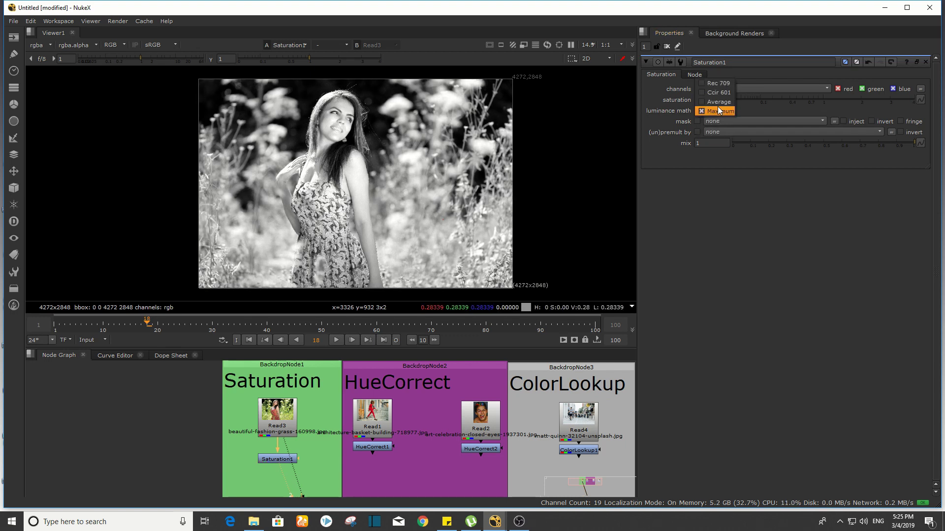
pyautogui.click(720, 87)
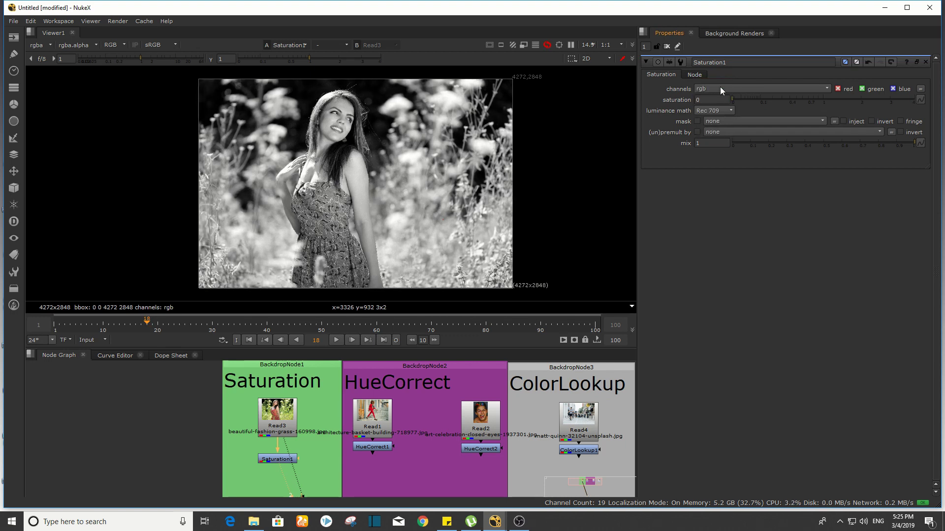
# Set Saturation1's luminance math to Average and sweep the saturation back down to 0
pyautogui.click(718, 112)
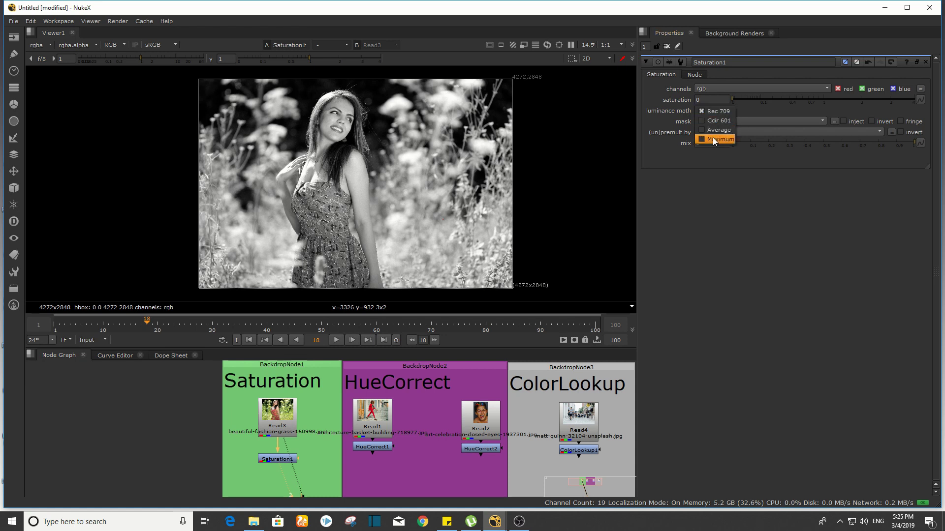
pyautogui.click(716, 130)
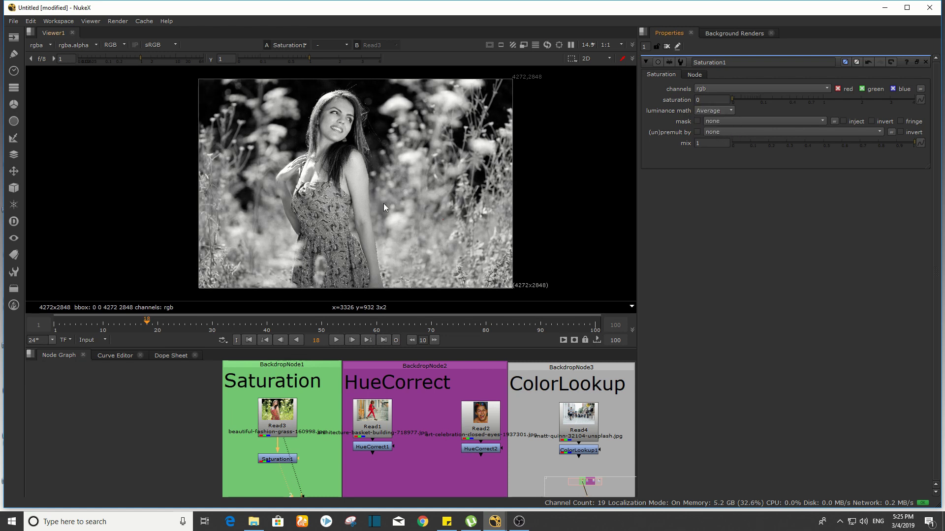
pyautogui.moveTo(763, 99); pyautogui.dragTo(702, 113)
pyautogui.moveTo(770, 105); pyautogui.dragTo(692, 102)
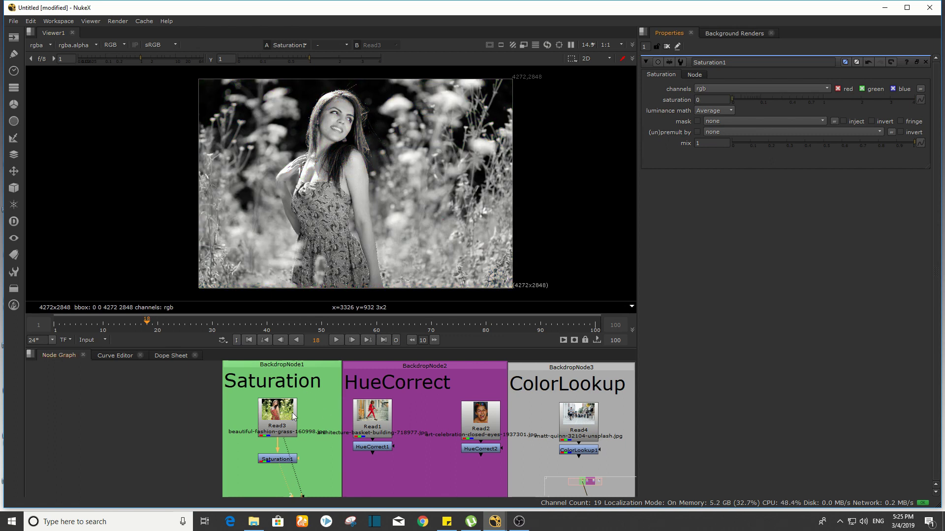
# Show the original Read3 image in the viewer and examine the mask input on the Saturation1 node
pyautogui.click(275, 418)
pyautogui.press('1')
pyautogui.scroll(5, 264, 449)
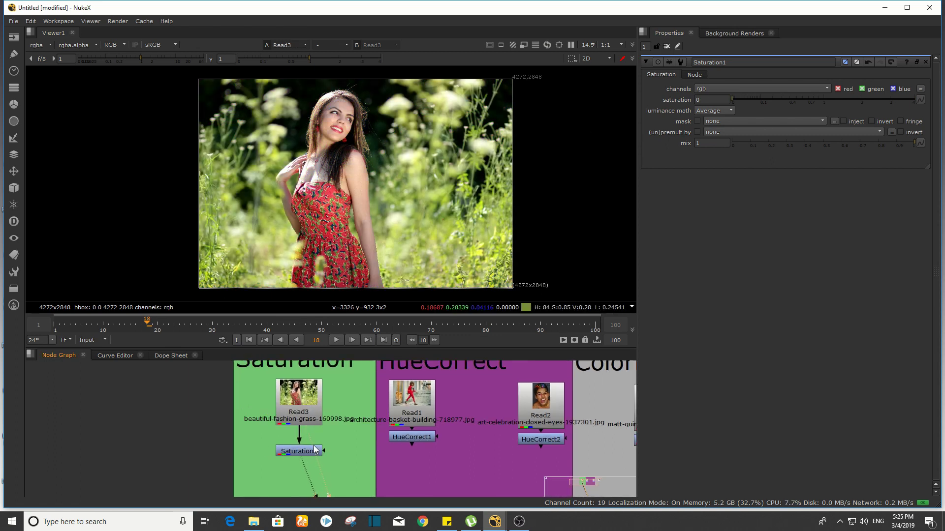
pyautogui.click(303, 458)
pyautogui.scroll(3, 306, 452)
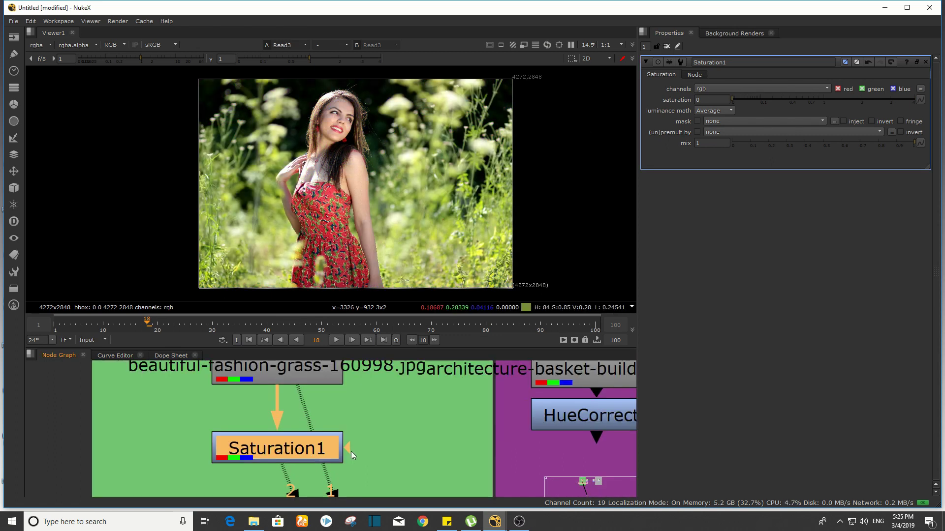
pyautogui.moveTo(360, 165); pyautogui.dragTo(375, 143, button='middle')
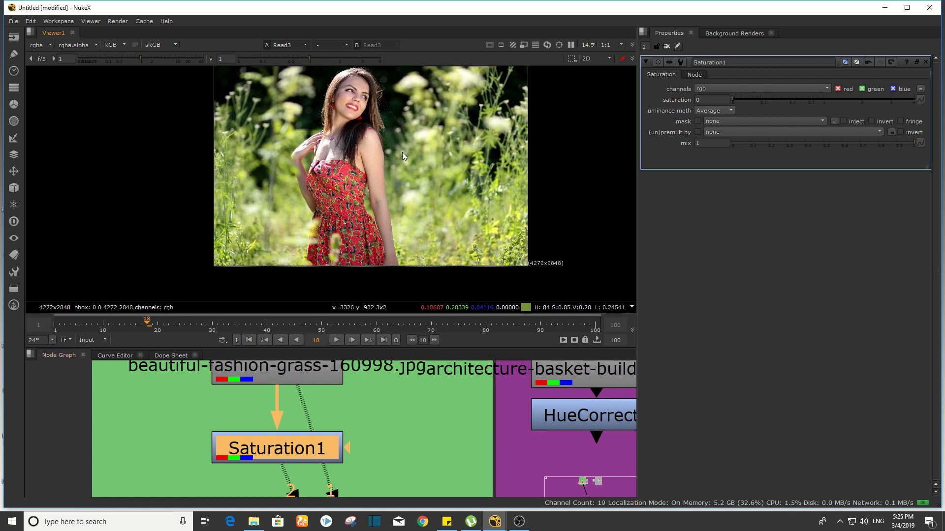
# Add an unconnected Roto node in the empty graph area beside the Saturation backdrop
pyautogui.scroll(-7, 234, 427)
pyautogui.moveTo(171, 432); pyautogui.dragTo(234, 421, button='middle')
pyautogui.scroll(2, 234, 422)
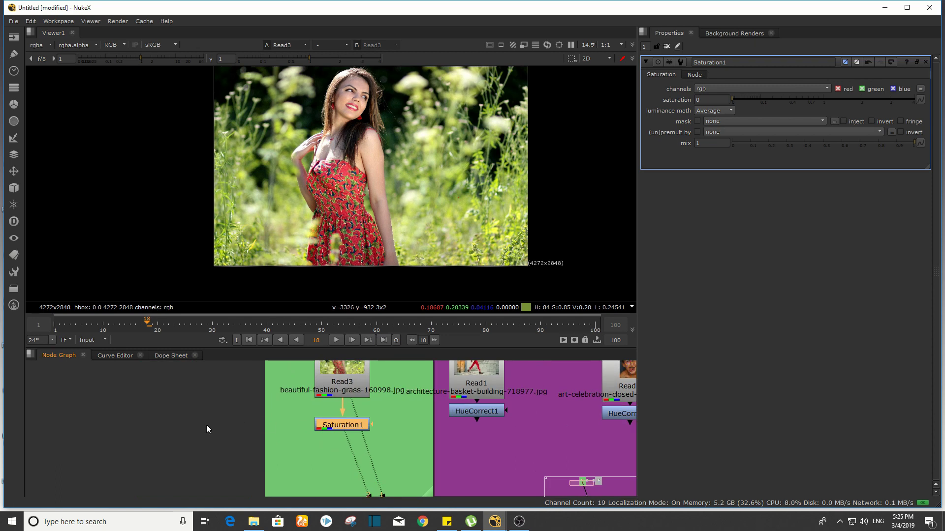
pyautogui.click(204, 425)
pyautogui.press('o')
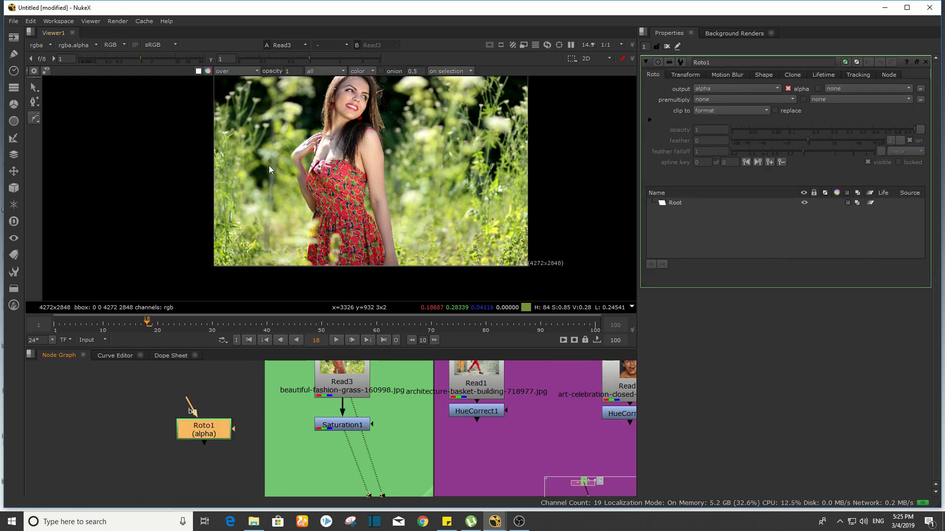
# Draw a closed Bezier shape around the woman's dress, from the neckline down past the image's lower edge
pyautogui.scroll(8, 286, 180)
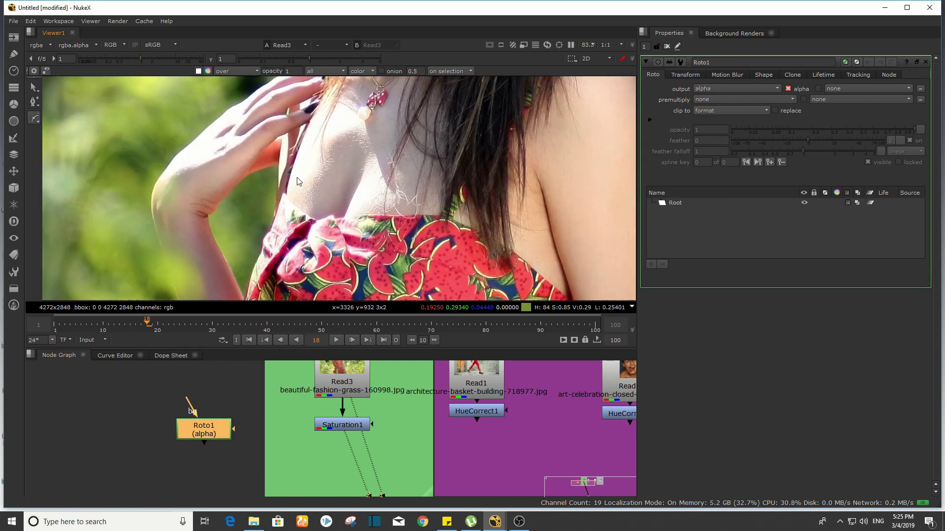
pyautogui.click(281, 195)
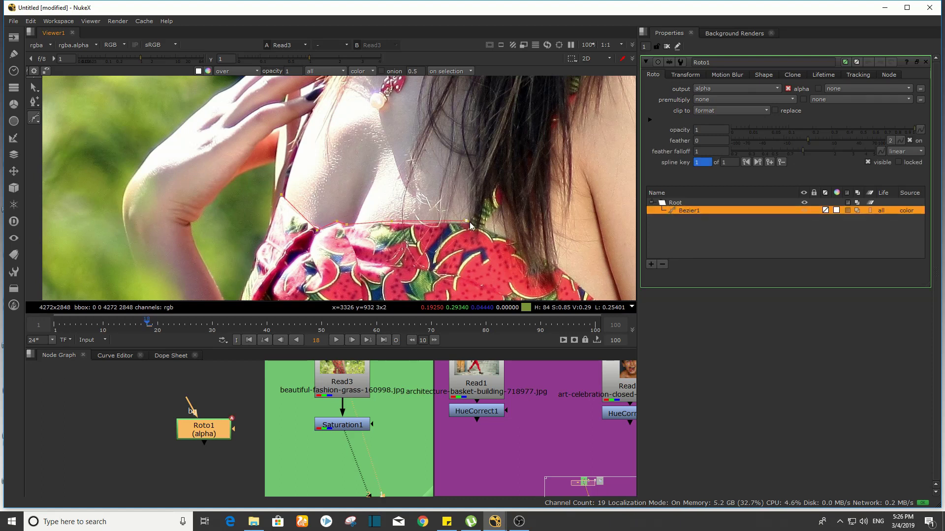
pyautogui.scroll(-4, 494, 229)
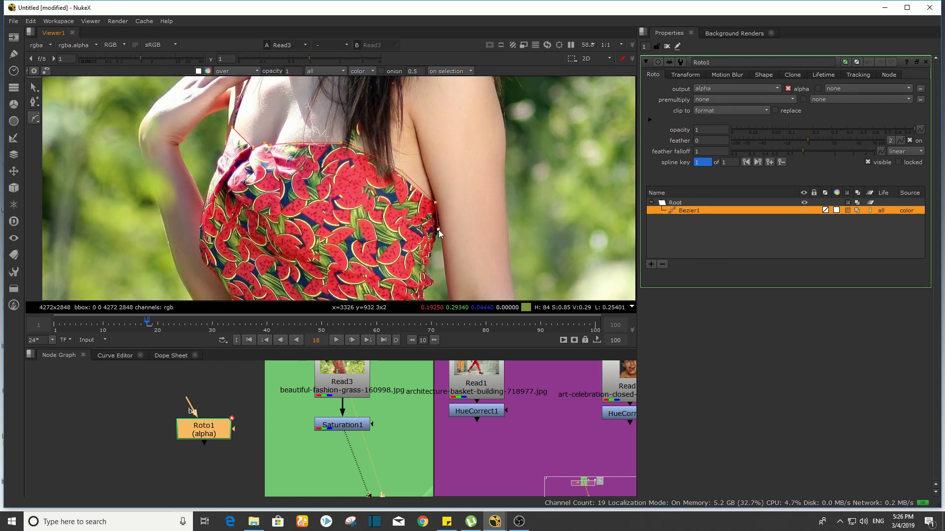
pyautogui.scroll(4, 438, 229)
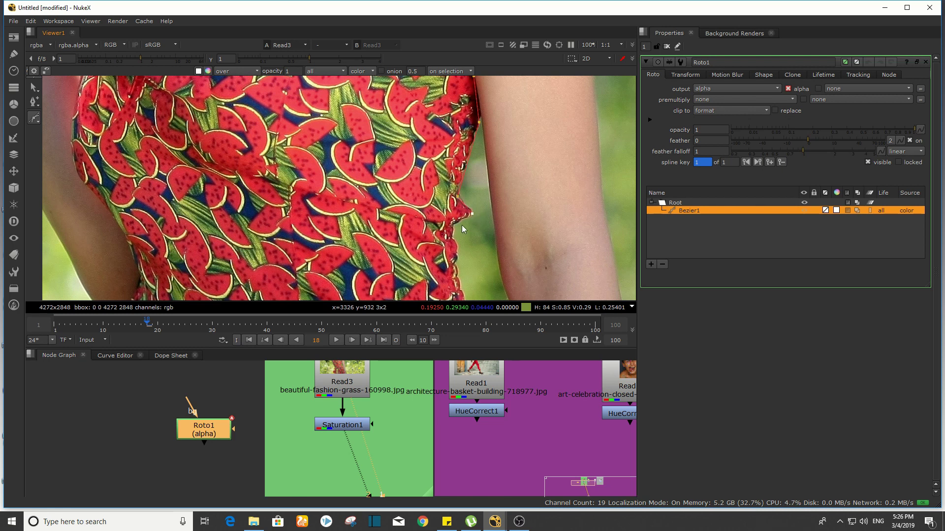
pyautogui.scroll(-4, 458, 224)
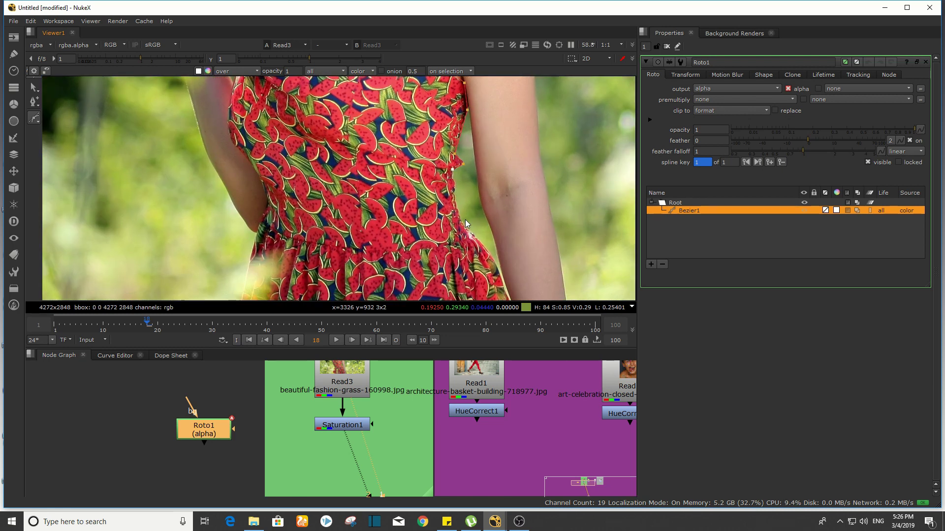
pyautogui.scroll(-4, 465, 224)
pyautogui.scroll(3, 388, 123)
pyautogui.moveTo(387, 84); pyautogui.dragTo(386, 146, button='middle')
pyautogui.scroll(1, 457, 149)
pyautogui.press('Return')
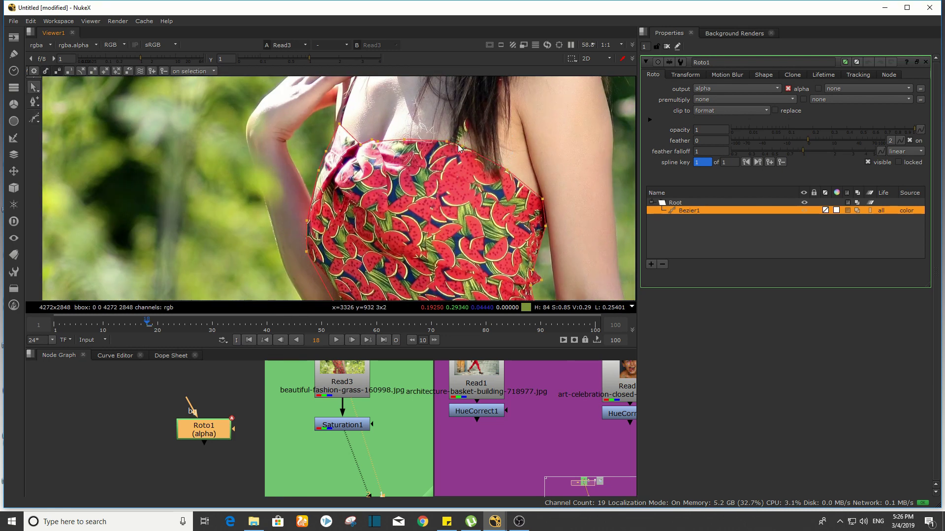
# Refine the Bezier outline along the dress's waist and skirt, and connect Roto1 to Saturation1's mask input
pyautogui.scroll(-8, 460, 152)
pyautogui.scroll(10, 463, 156)
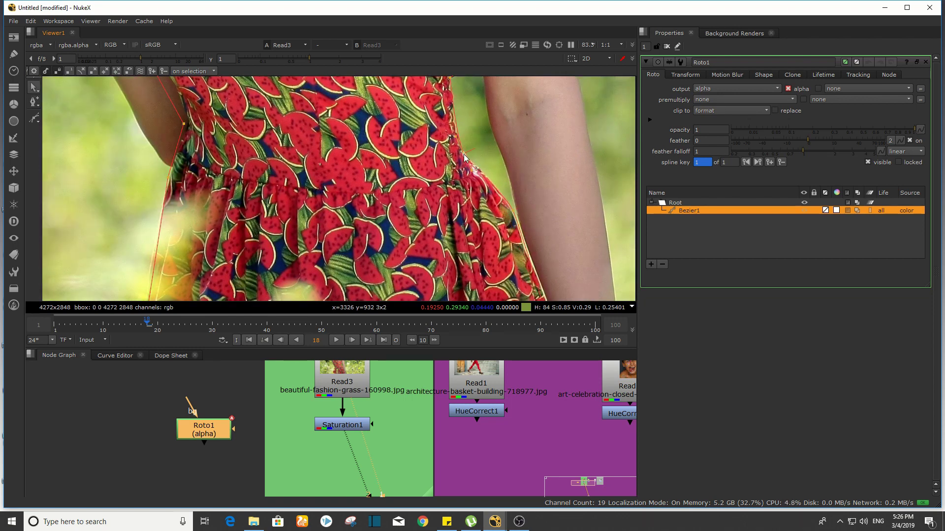
pyautogui.scroll(-2, 464, 156)
pyautogui.scroll(3, 510, 260)
pyautogui.moveTo(532, 273); pyautogui.dragTo(557, 172, button='middle')
pyautogui.scroll(-3, 551, 197)
pyautogui.moveTo(548, 241); pyautogui.dragTo(535, 268, button='middle')
pyautogui.scroll(-2, 535, 268)
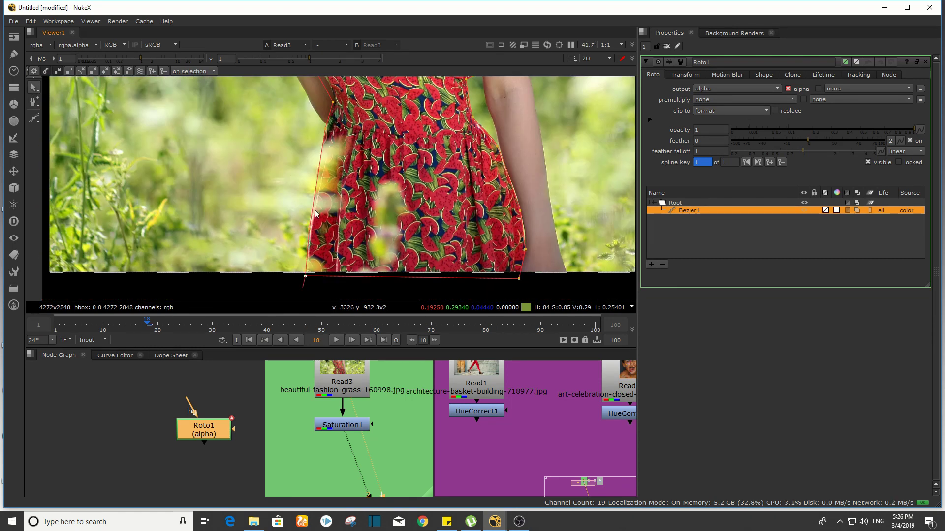
pyautogui.scroll(5, 315, 213)
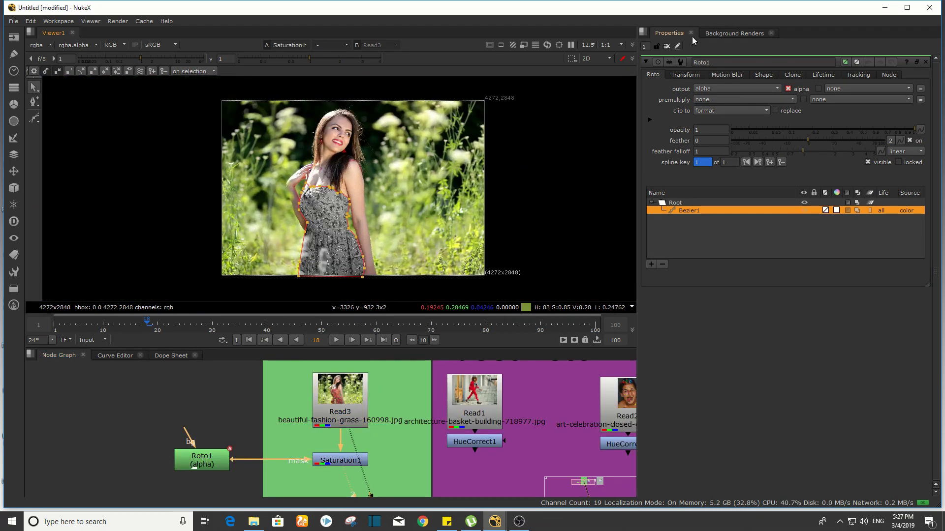
# Close all open node properties and examine the desaturated dress without the roto overlay
pyautogui.click(667, 46)
pyautogui.scroll(2, 408, 185)
pyautogui.scroll(-1, 402, 172)
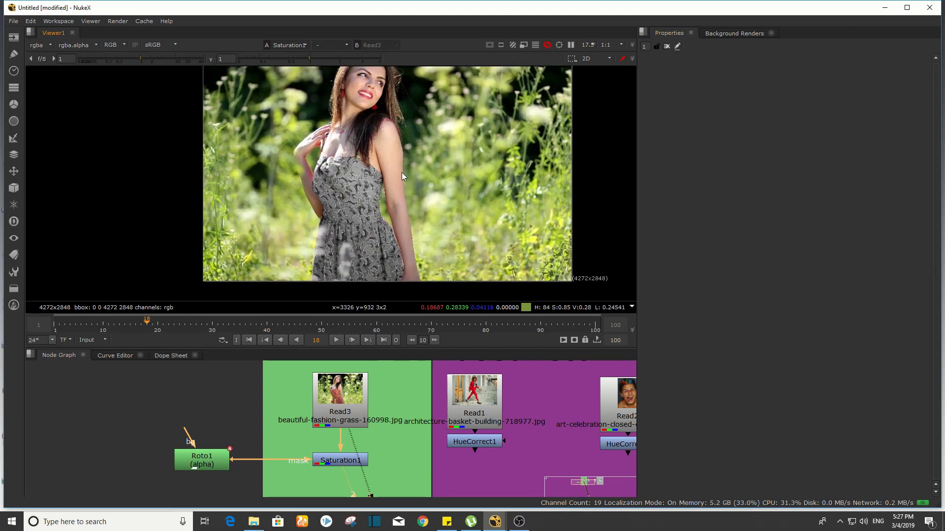
pyautogui.scroll(-1, 398, 187)
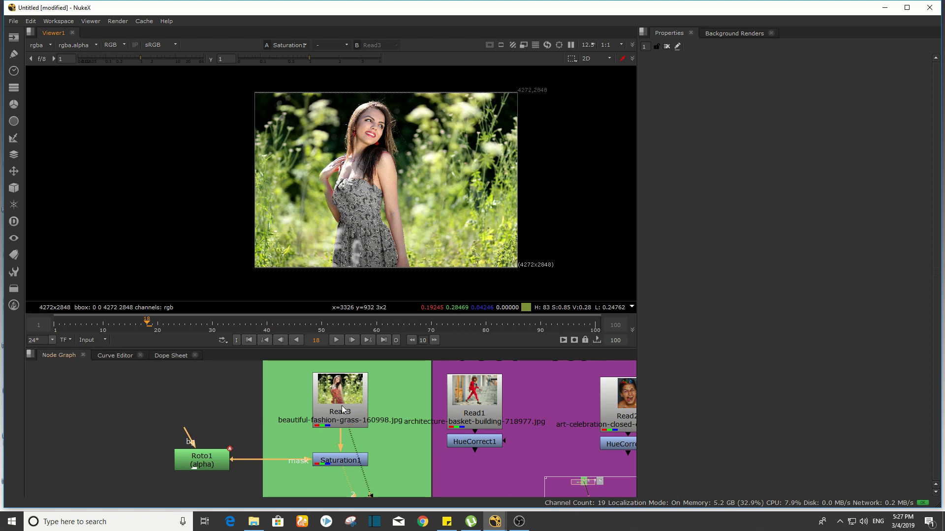
# Invert the Saturation1 mask so the desaturation applies to everything except the dress
pyautogui.doubleClick(341, 461)
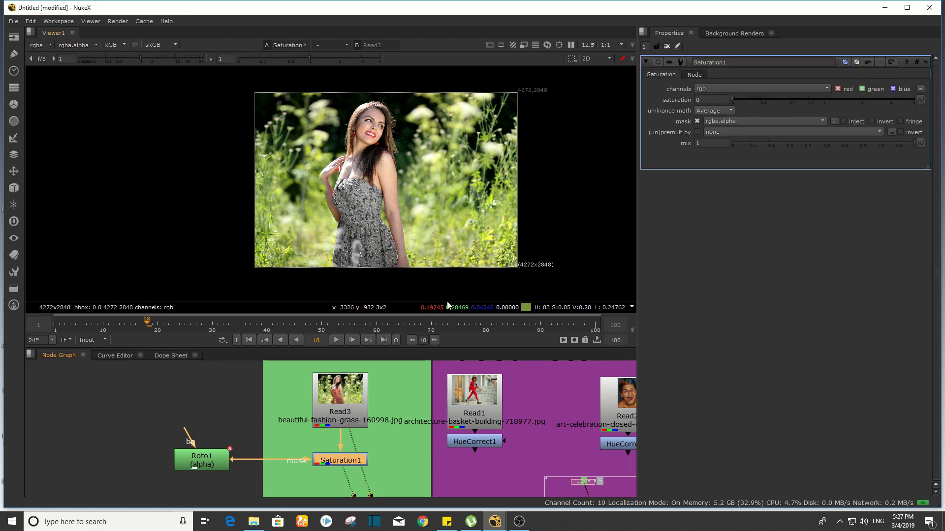
pyautogui.click(883, 123)
pyautogui.moveTo(309, 405); pyautogui.dragTo(316, 405, button='middle')
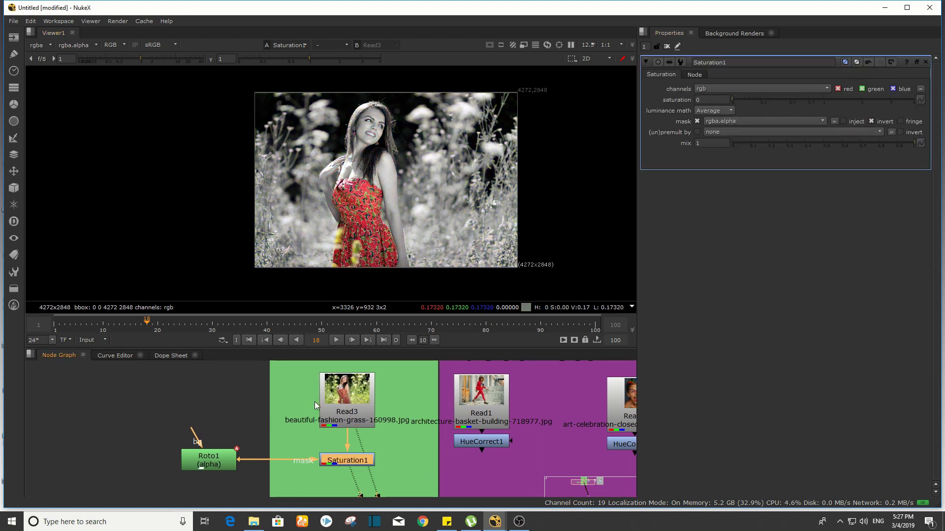
# Add a Blur node of size 3 after Roto1 and move both nodes farther from the Saturation backdrop
pyautogui.click(209, 460)
pyautogui.press('b')
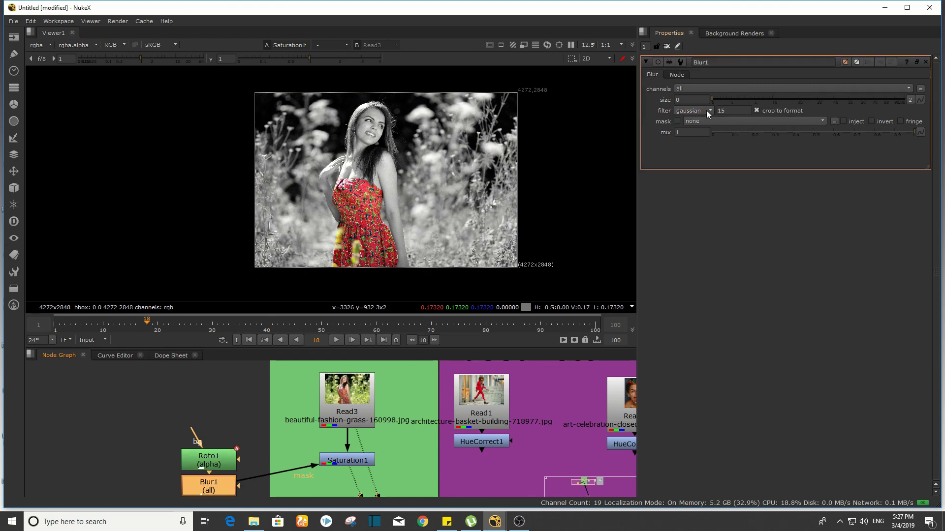
pyautogui.click(704, 104)
pyautogui.write('3')
pyautogui.press('Return')
pyautogui.moveTo(142, 412); pyautogui.dragTo(189, 450)
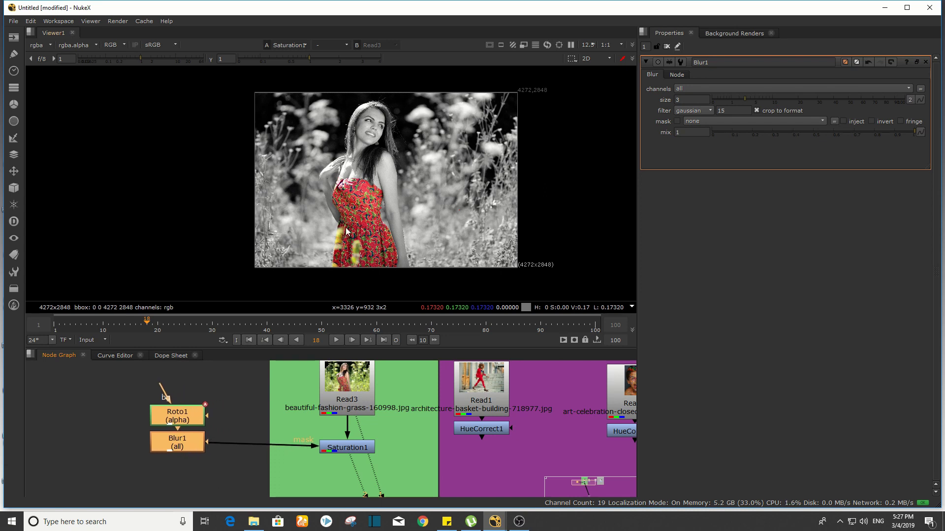
pyautogui.scroll(8, 346, 231)
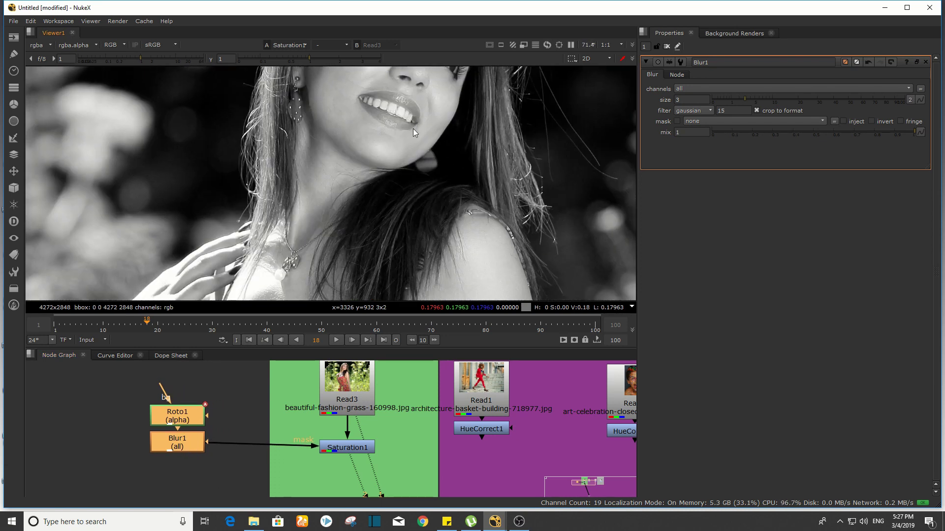
pyautogui.scroll(-6, 358, 238)
# Add a RotoPaint node above Roto1, feeding its bg input
pyautogui.click(225, 386)
pyautogui.moveTo(225, 386); pyautogui.dragTo(224, 401, button='middle')
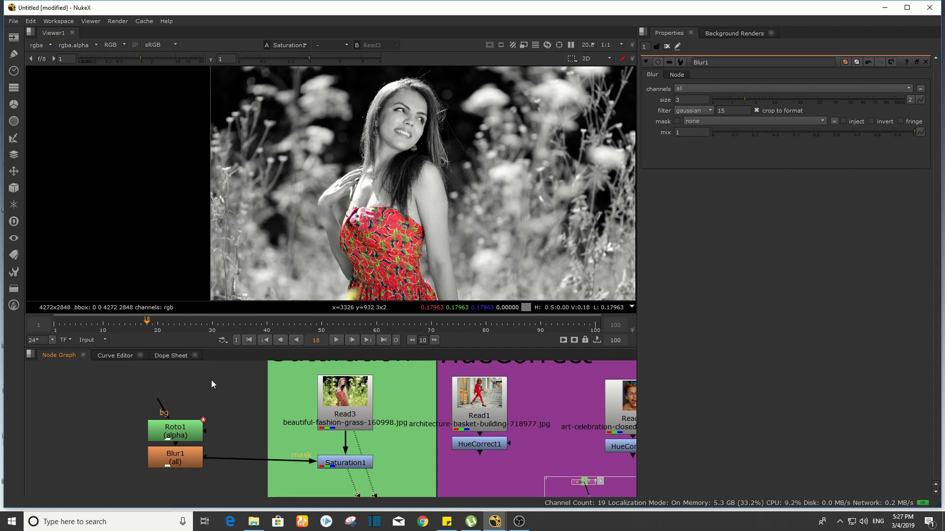
pyautogui.press('p')
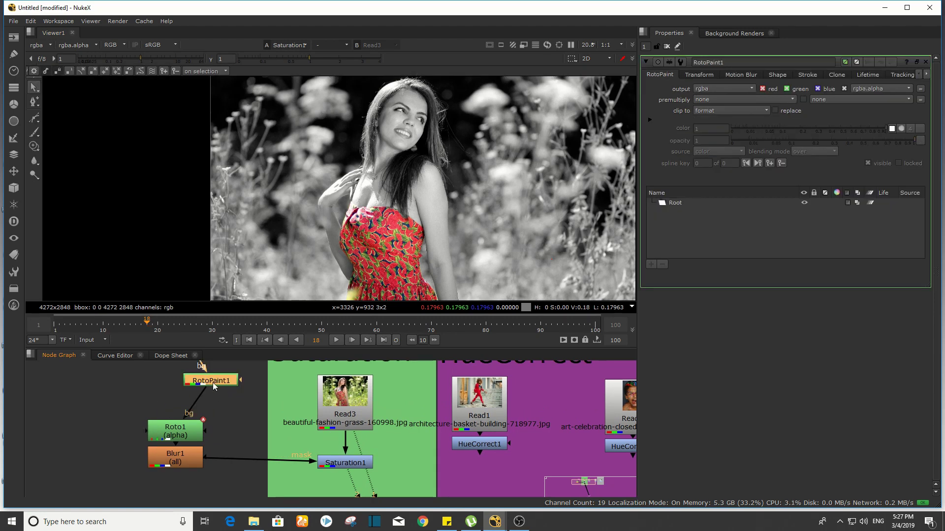
# Move RotoPaint1 directly above Roto1 and activate its Brush tool
pyautogui.moveTo(174, 393); pyautogui.dragTo(178, 402)
pyautogui.click(35, 132)
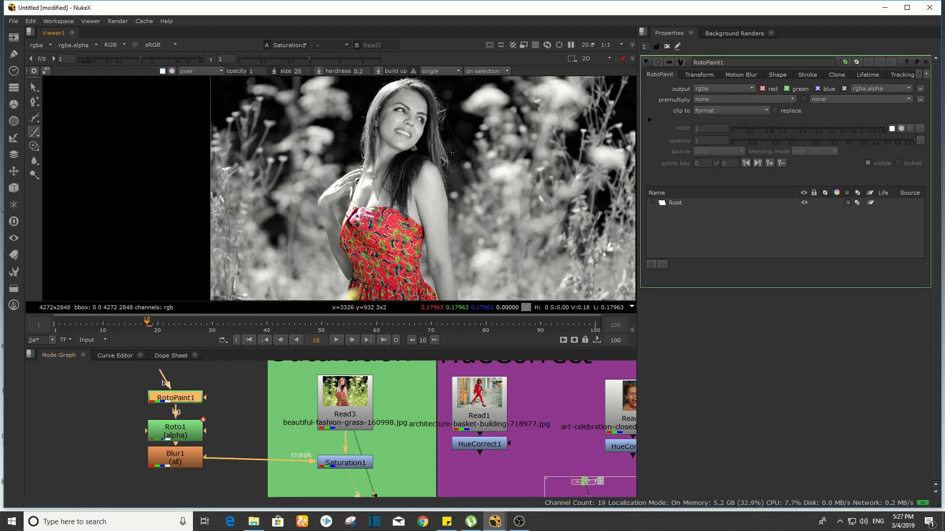
# Set the viewer gamma to 0.9 and the brush opacity to 0.5
pyautogui.click(228, 57)
pyautogui.scroll(-1, 228, 58)
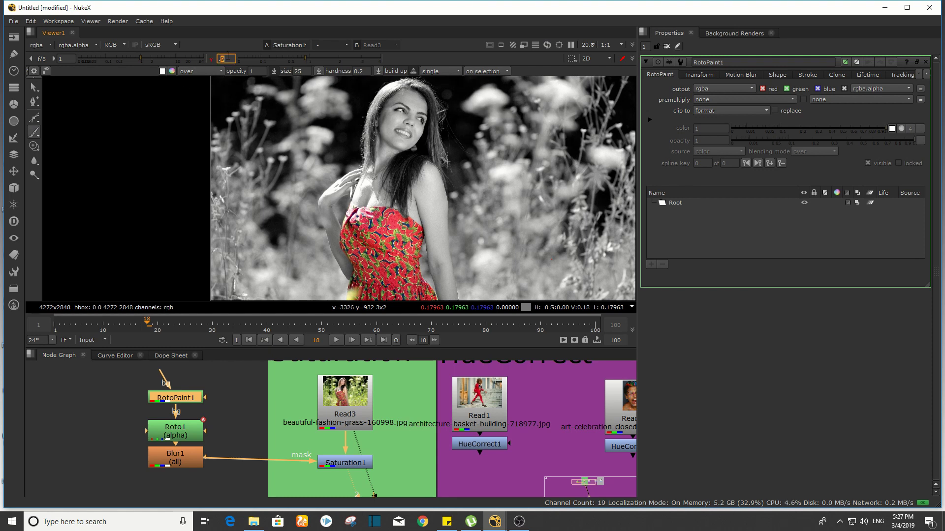
pyautogui.click(261, 71)
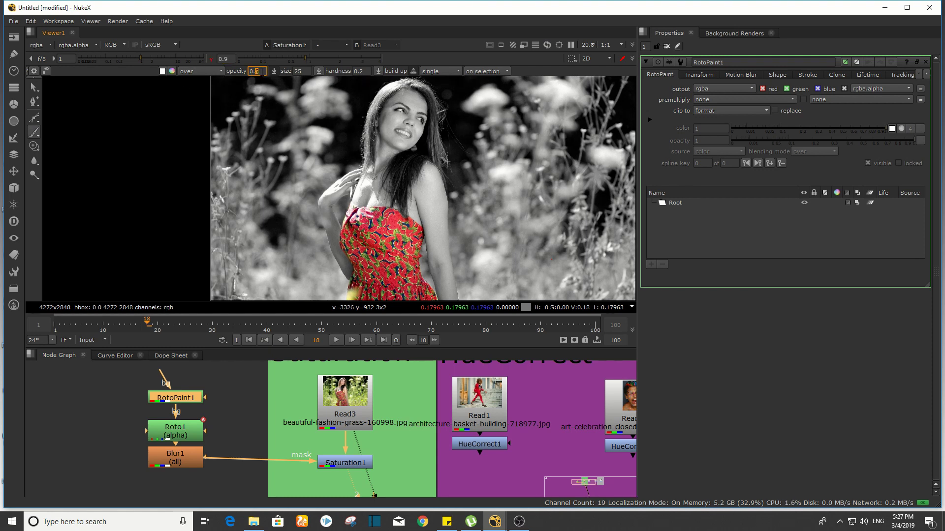
# Reduce the brush size to about 16.60 to fit the woman's lips in the close-up of her mouth
pyautogui.moveTo(407, 124); pyautogui.dragTo(403, 149, button='middle')
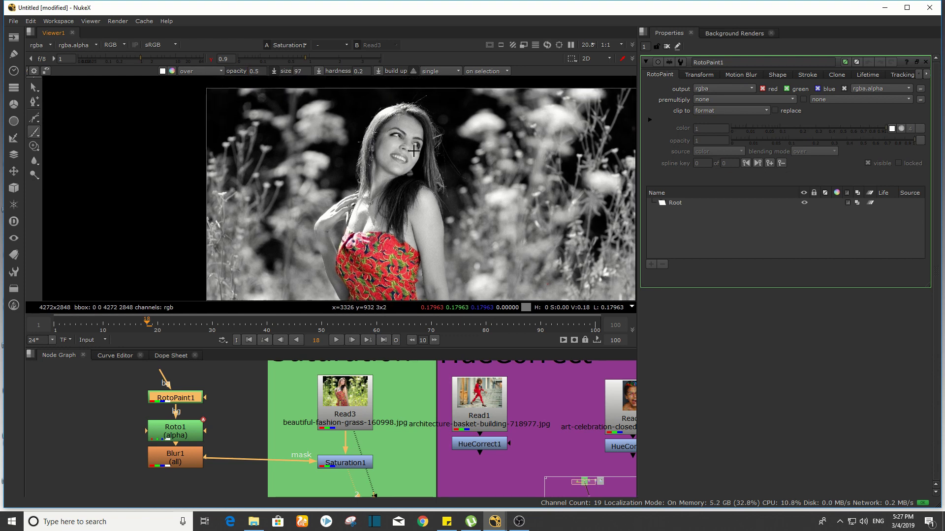
pyautogui.scroll(8, 416, 148)
pyautogui.keyDown('shift'); pyautogui.moveTo(416, 152); pyautogui.dragTo(415, 163); pyautogui.keyUp('shift')
pyautogui.scroll(-3, 415, 163)
pyautogui.moveTo(426, 109); pyautogui.dragTo(440, 189, button='middle')
pyautogui.scroll(6, 440, 190)
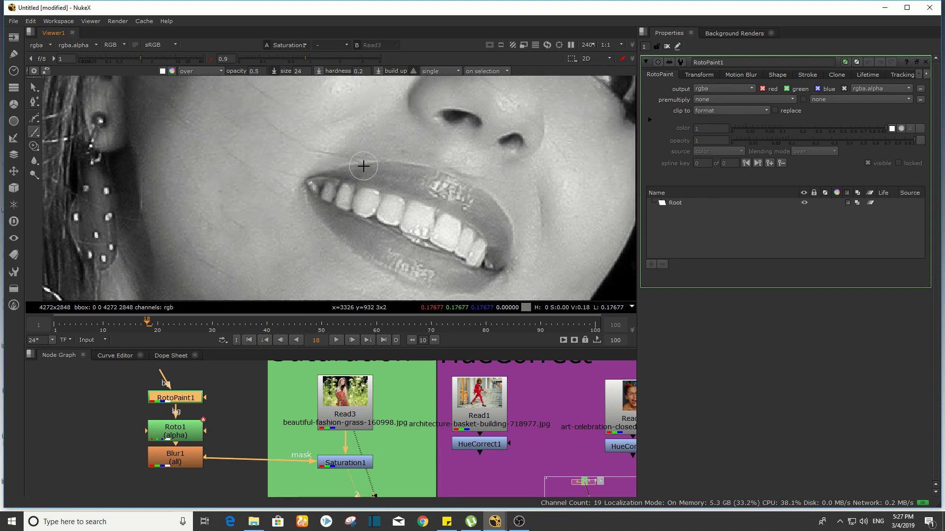
pyautogui.scroll(2, 381, 177)
pyautogui.scroll(3, 381, 177)
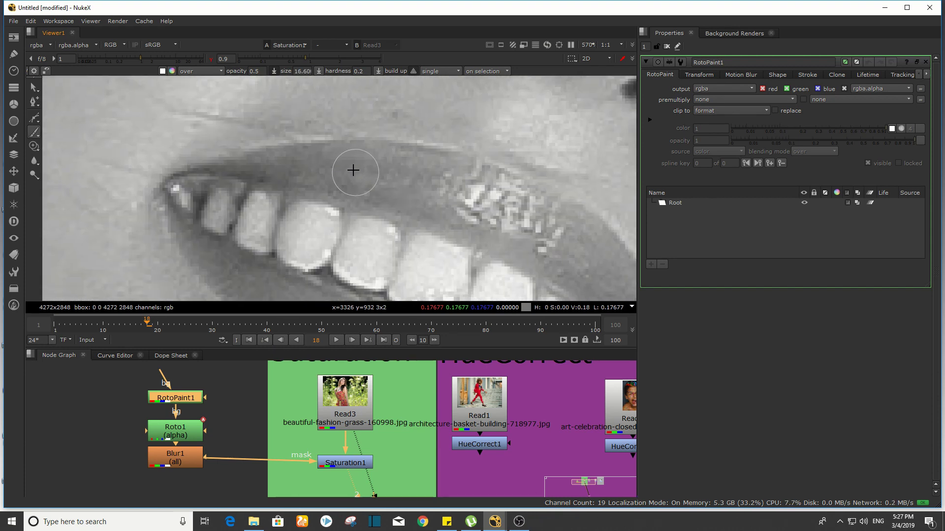
# Paint over the woman's upper lip from corner to corner so it regains its red colour
pyautogui.moveTo(266, 163)
pyautogui.mouseDown()
pyautogui.moveTo(359, 164)
pyautogui.moveTo(418, 182)
pyautogui.moveTo(310, 160)
pyautogui.moveTo(340, 155)
pyautogui.moveTo(394, 162)
pyautogui.moveTo(258, 166)
pyautogui.mouseUp()
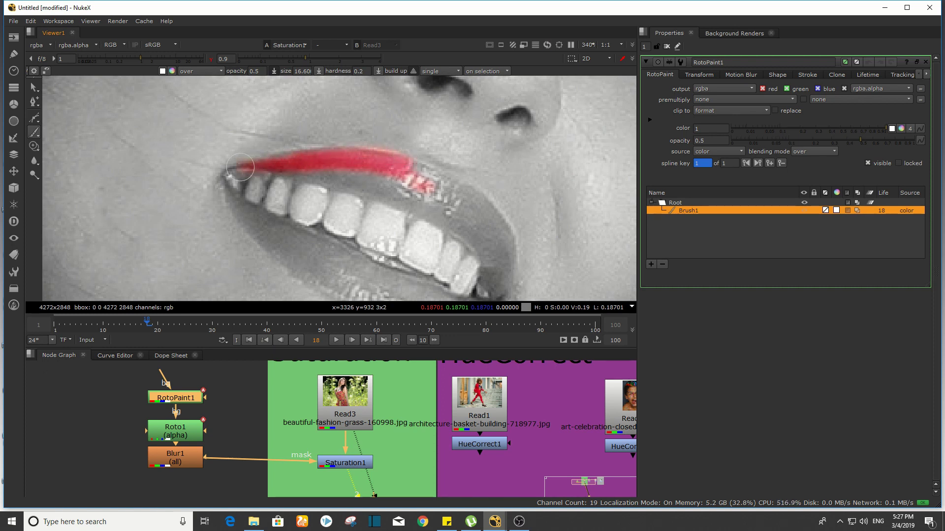
pyautogui.moveTo(429, 170)
pyautogui.mouseDown()
pyautogui.moveTo(480, 207)
pyautogui.moveTo(518, 263)
pyautogui.moveTo(381, 165)
pyautogui.moveTo(305, 167)
pyautogui.moveTo(433, 207)
pyautogui.moveTo(345, 171)
pyautogui.moveTo(362, 190)
pyautogui.moveTo(437, 211)
pyautogui.moveTo(469, 239)
pyautogui.moveTo(411, 195)
pyautogui.moveTo(490, 254)
pyautogui.moveTo(467, 227)
pyautogui.moveTo(496, 248)
pyautogui.mouseUp()
pyautogui.moveTo(397, 196); pyautogui.dragTo(492, 249)
pyautogui.scroll(-5, 438, 135)
pyautogui.scroll(6, 458, 186)
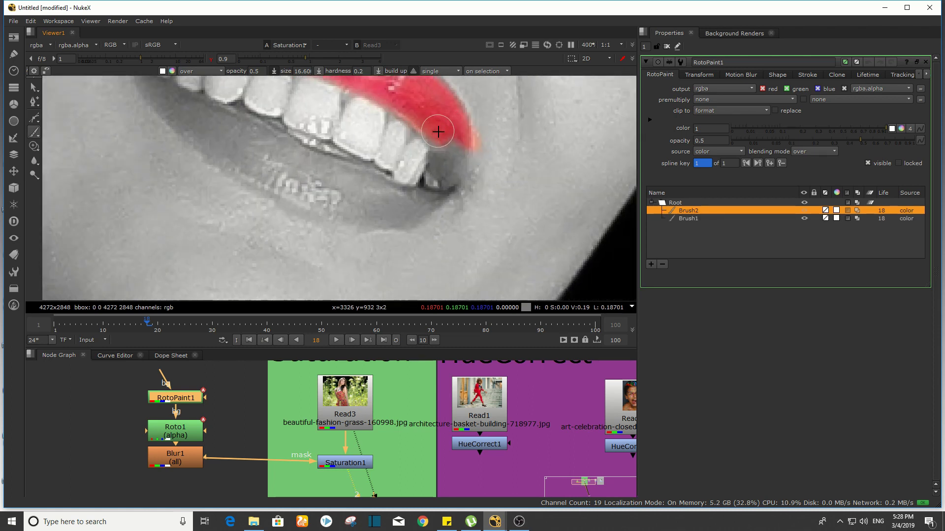
# Brush around the mouth corner nearest the nose side and along the adjoining part of the lower lip
pyautogui.moveTo(438, 127)
pyautogui.mouseDown()
pyautogui.moveTo(435, 190)
pyautogui.moveTo(449, 143)
pyautogui.moveTo(453, 190)
pyautogui.moveTo(459, 143)
pyautogui.moveTo(450, 202)
pyautogui.moveTo(401, 201)
pyautogui.moveTo(315, 177)
pyautogui.moveTo(433, 200)
pyautogui.moveTo(354, 185)
pyautogui.moveTo(286, 151)
pyautogui.moveTo(363, 195)
pyautogui.mouseUp()
pyautogui.scroll(-4, 449, 207)
pyautogui.moveTo(449, 153); pyautogui.dragTo(588, 183, button='middle')
pyautogui.scroll(1, 588, 183)
pyautogui.scroll(2, 422, 164)
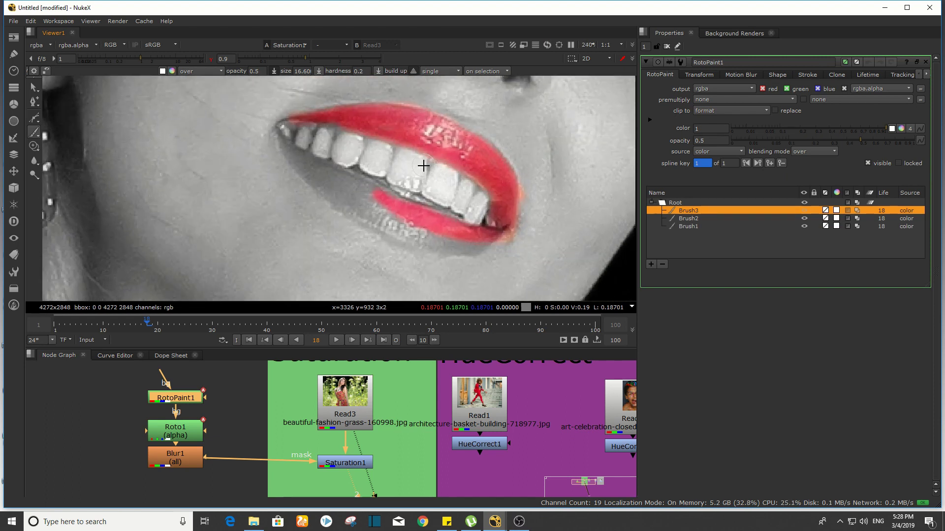
# Try to paint the remaining lower lip with the 16.60 brush, and undo that stroke
pyautogui.moveTo(421, 164); pyautogui.dragTo(424, 176, button='middle')
pyautogui.moveTo(329, 169); pyautogui.dragTo(415, 211)
pyautogui.moveTo(461, 236)
pyautogui.mouseDown()
pyautogui.moveTo(319, 172)
pyautogui.moveTo(413, 229)
pyautogui.moveTo(352, 177)
pyautogui.moveTo(412, 226)
pyautogui.moveTo(339, 203)
pyautogui.mouseUp()
pyautogui.moveTo(441, 245)
pyautogui.mouseDown()
pyautogui.moveTo(508, 257)
pyautogui.moveTo(416, 252)
pyautogui.mouseUp()
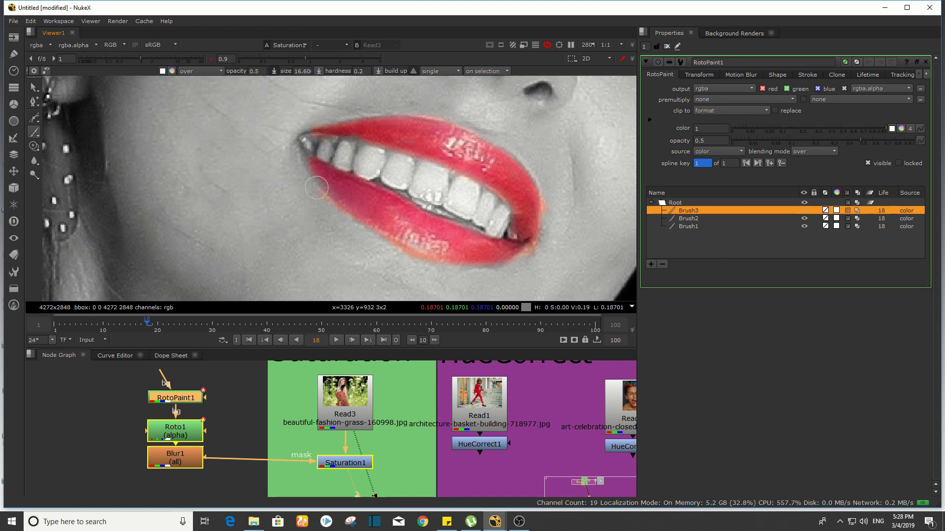
pyautogui.click(411, 231)
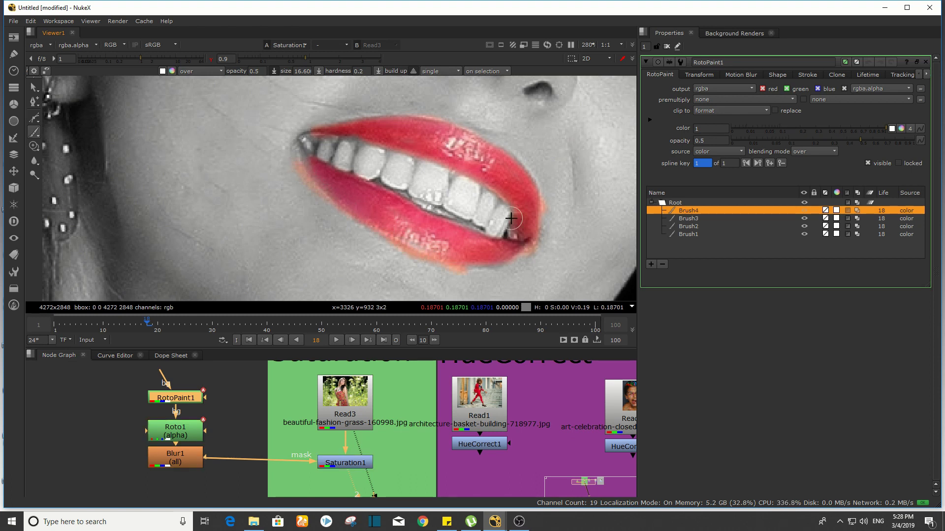
pyautogui.hotkey('ctrl', 'z')
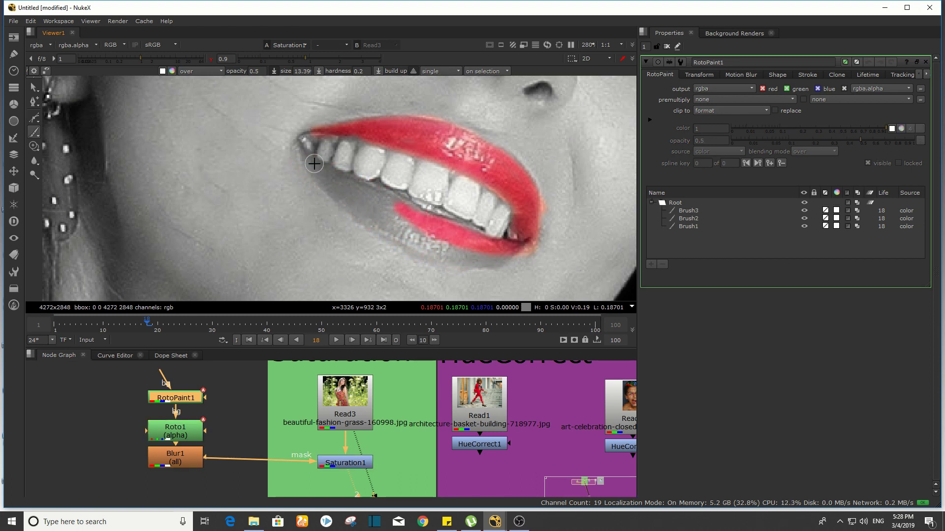
# Paint the rest of the lower lip with a smaller brush of about 13.39 and touch up the lips
pyautogui.moveTo(314, 164)
pyautogui.mouseDown()
pyautogui.moveTo(396, 200)
pyautogui.moveTo(317, 168)
pyautogui.moveTo(379, 217)
pyautogui.moveTo(433, 241)
pyautogui.moveTo(406, 236)
pyautogui.moveTo(507, 255)
pyautogui.moveTo(467, 255)
pyautogui.moveTo(484, 263)
pyautogui.mouseUp()
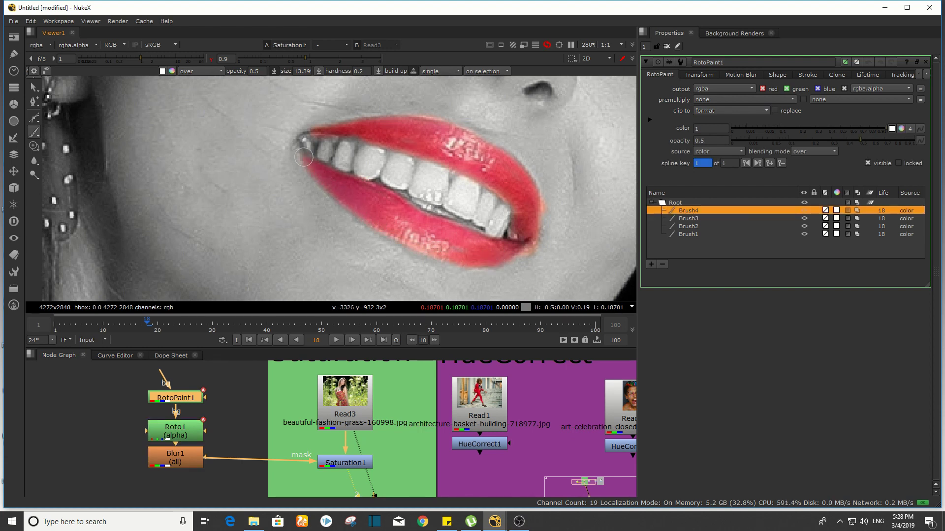
pyautogui.click(423, 127)
pyautogui.scroll(-10, 377, 216)
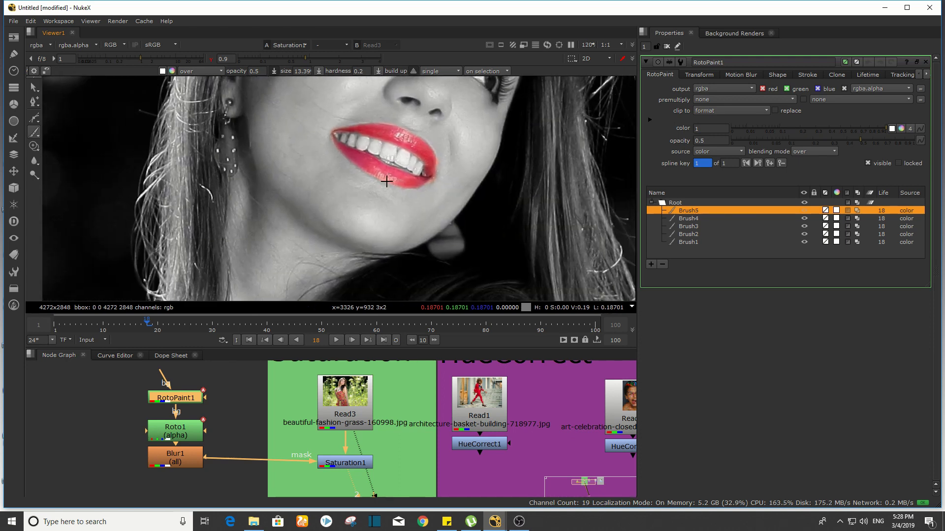
pyautogui.scroll(-5, 377, 216)
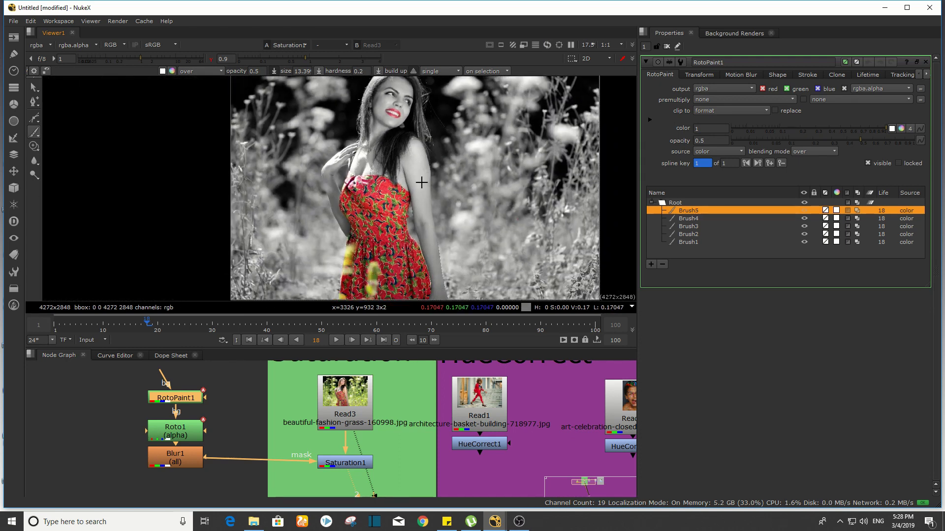
# Enlarge the brush to about 19.89 and paint the whole dangling earring beside the hair to restore its red
pyautogui.scroll(14, 378, 75)
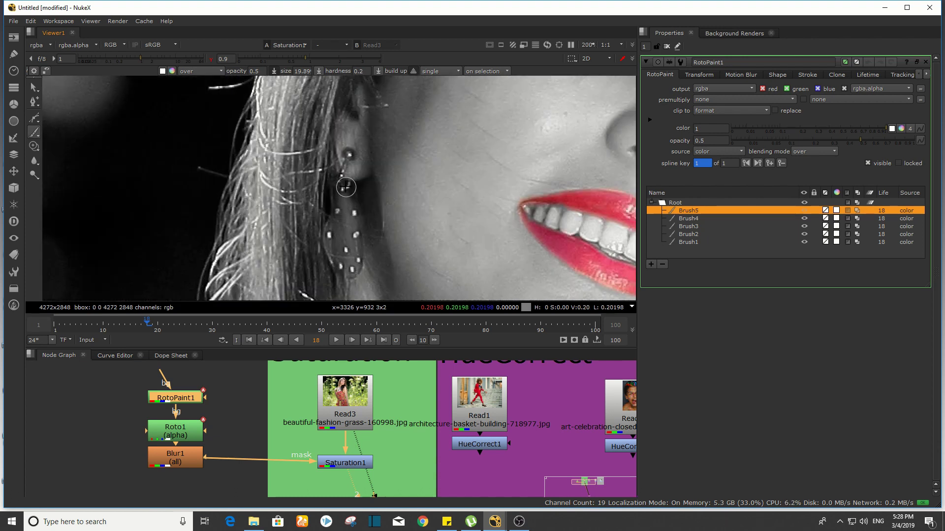
pyautogui.moveTo(338, 187); pyautogui.dragTo(363, 239)
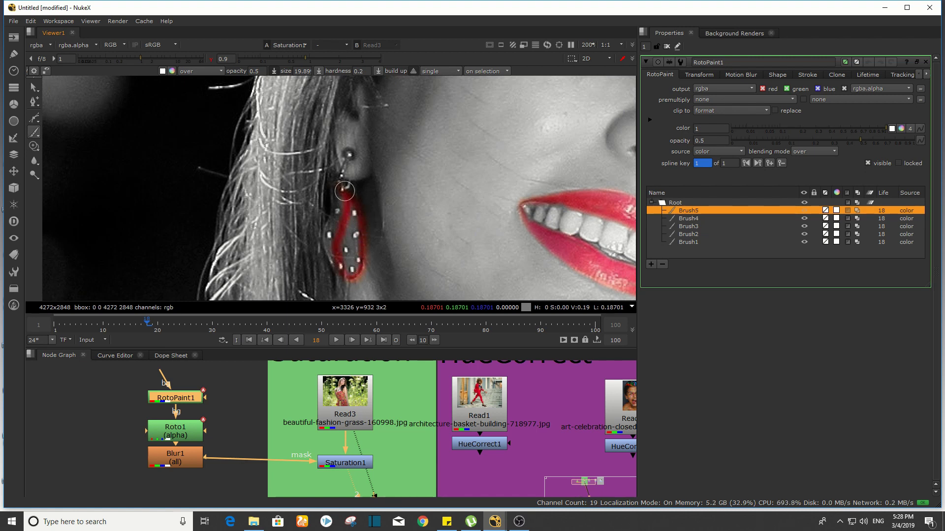
pyautogui.moveTo(345, 191)
pyautogui.mouseDown()
pyautogui.moveTo(358, 266)
pyautogui.moveTo(363, 200)
pyautogui.moveTo(351, 210)
pyautogui.mouseUp()
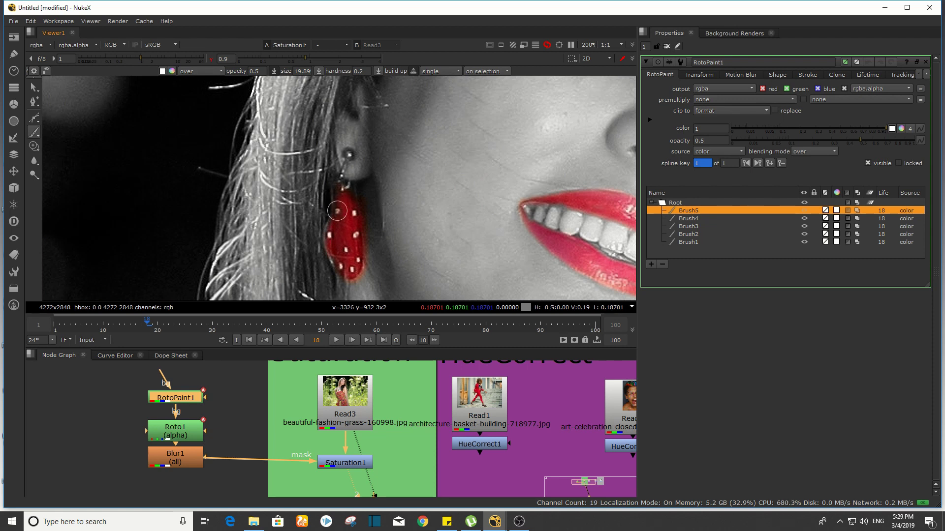
# Paint the second earring, below the jaw, until its red colour is fully restored
pyautogui.scroll(-6, 324, 220)
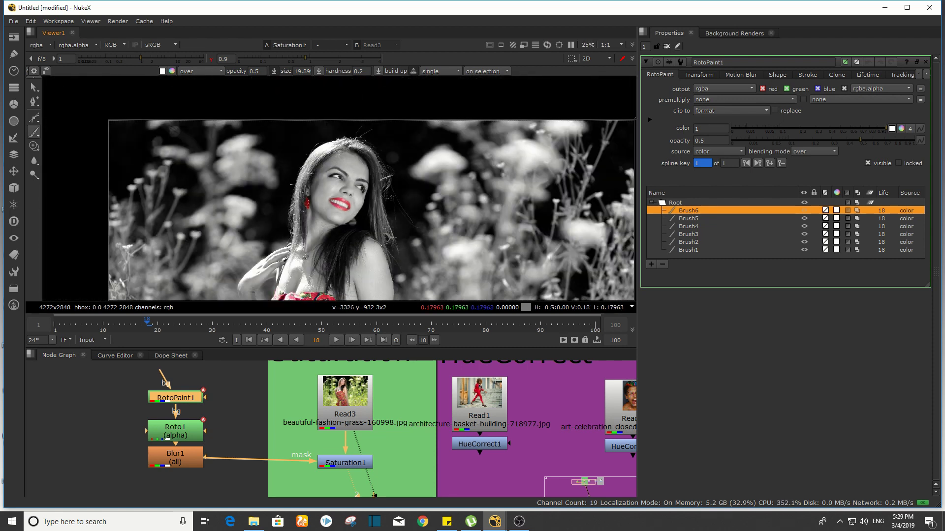
pyautogui.scroll(6, 359, 207)
pyautogui.moveTo(344, 182)
pyautogui.mouseDown()
pyautogui.moveTo(301, 210)
pyautogui.moveTo(358, 169)
pyautogui.moveTo(373, 211)
pyautogui.moveTo(352, 237)
pyautogui.moveTo(314, 228)
pyautogui.moveTo(365, 179)
pyautogui.mouseUp()
pyautogui.scroll(2, 345, 182)
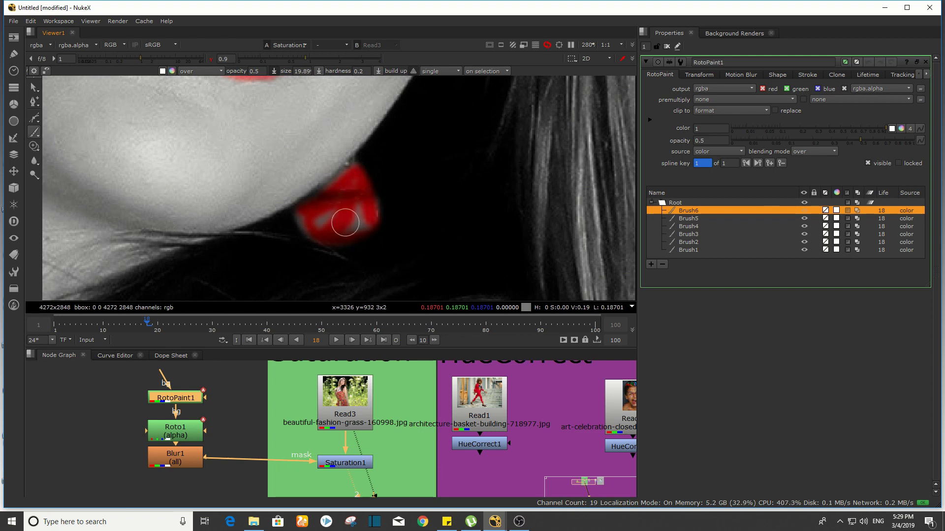
pyautogui.moveTo(345, 223)
pyautogui.mouseDown()
pyautogui.moveTo(366, 226)
pyautogui.moveTo(295, 217)
pyautogui.moveTo(333, 236)
pyautogui.mouseUp()
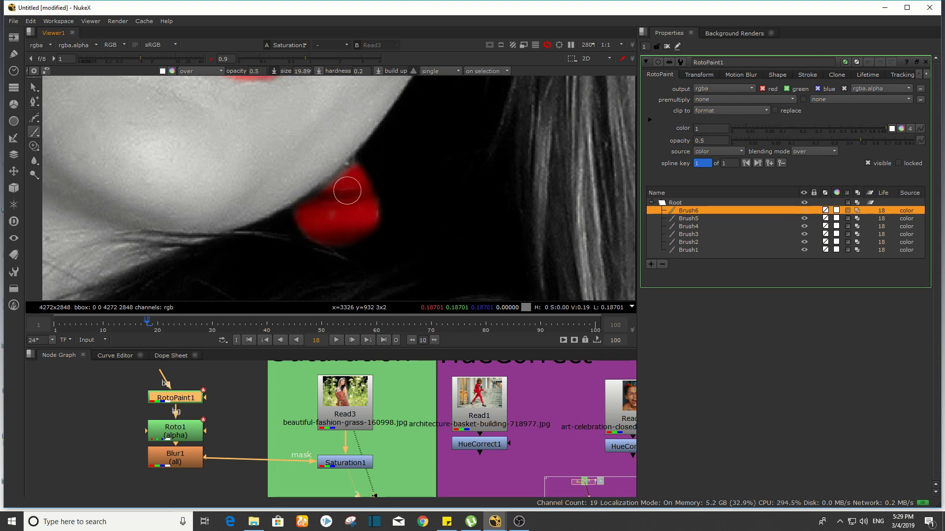
# Examine the whole selectively coloured image, including in a maximized viewer, and restore the normal layout
pyautogui.scroll(-12, 433, 222)
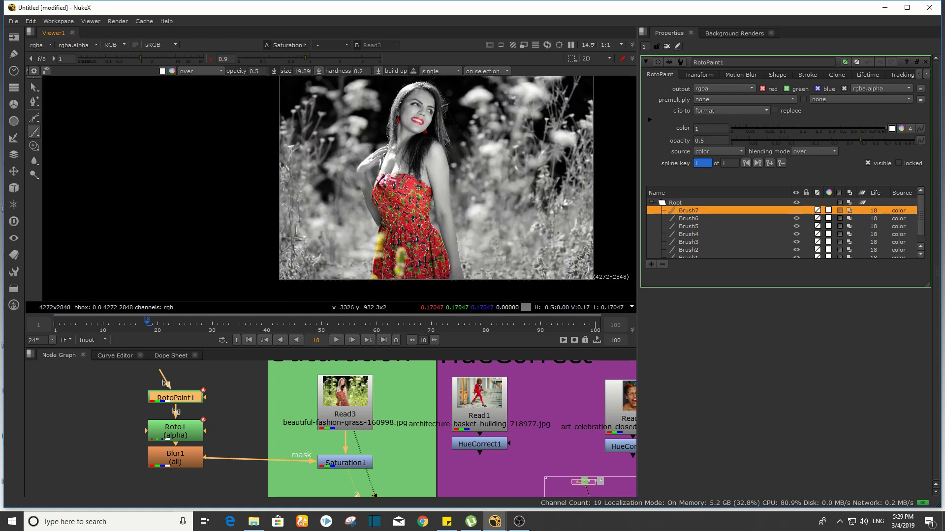
pyautogui.scroll(-1, 454, 173)
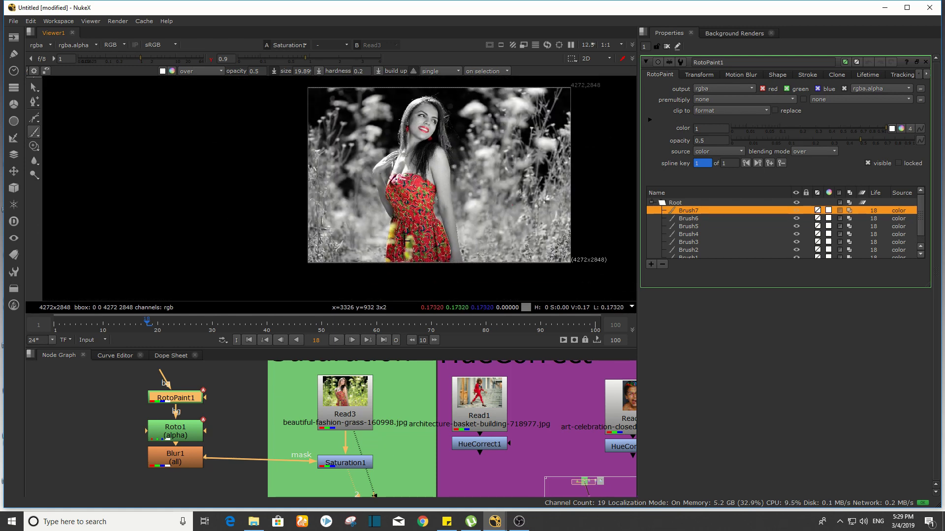
pyautogui.scroll(3, 414, 197)
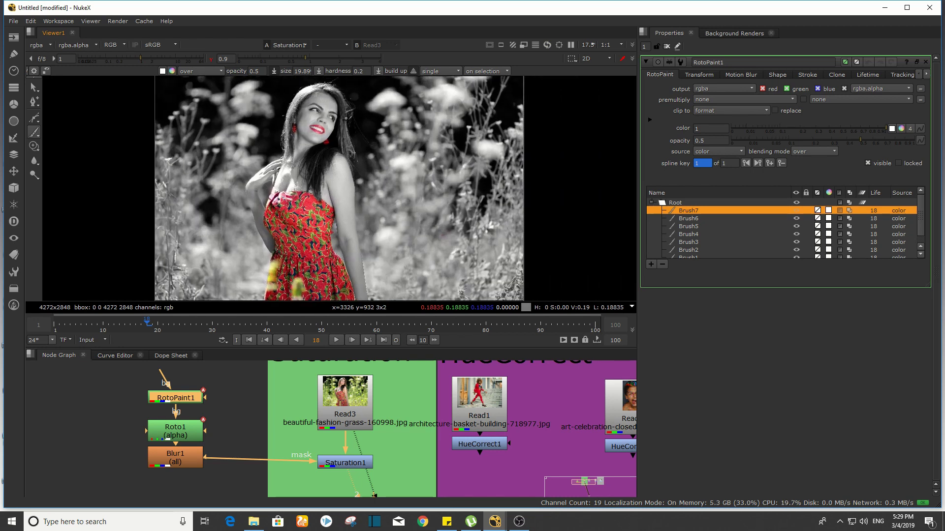
pyautogui.press('f')
pyautogui.press('space')
pyautogui.moveTo(290, 335); pyautogui.dragTo(452, 242, button='middle')
pyautogui.scroll(6, 452, 242)
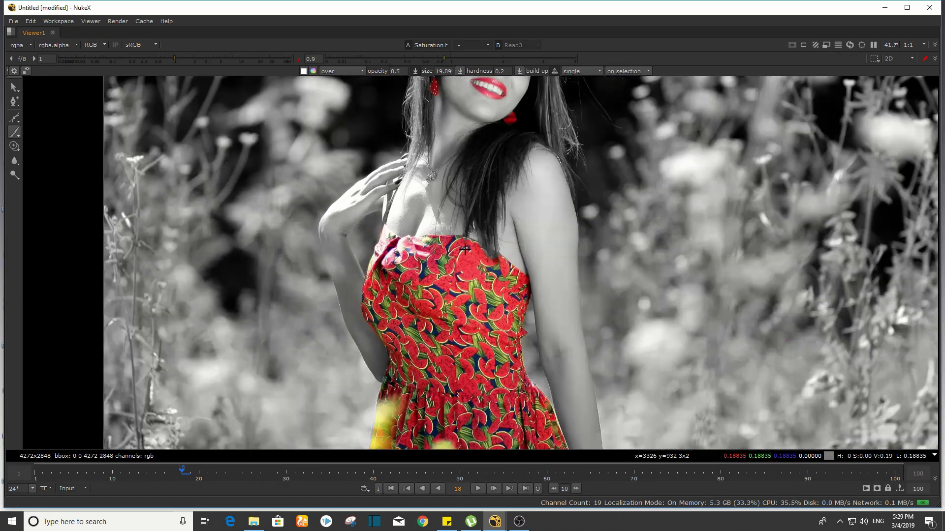
pyautogui.scroll(-4, 465, 250)
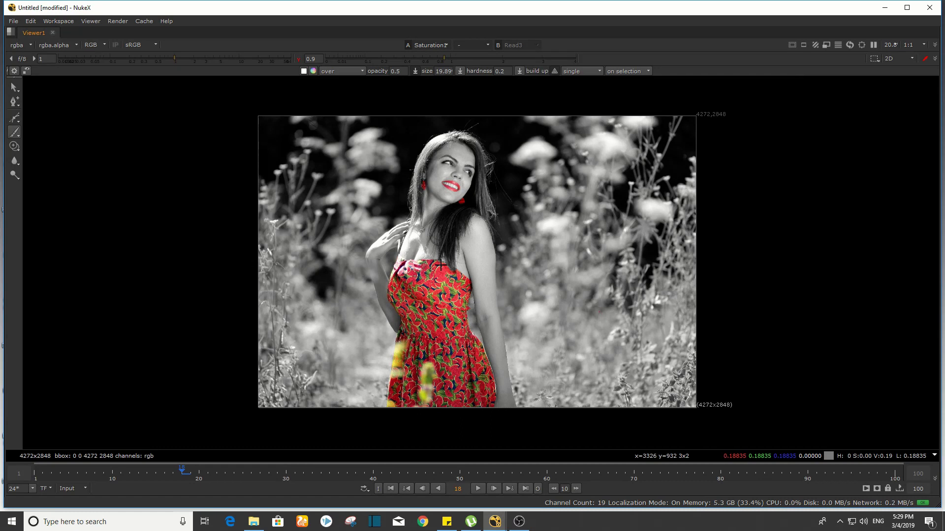
pyautogui.press('space')
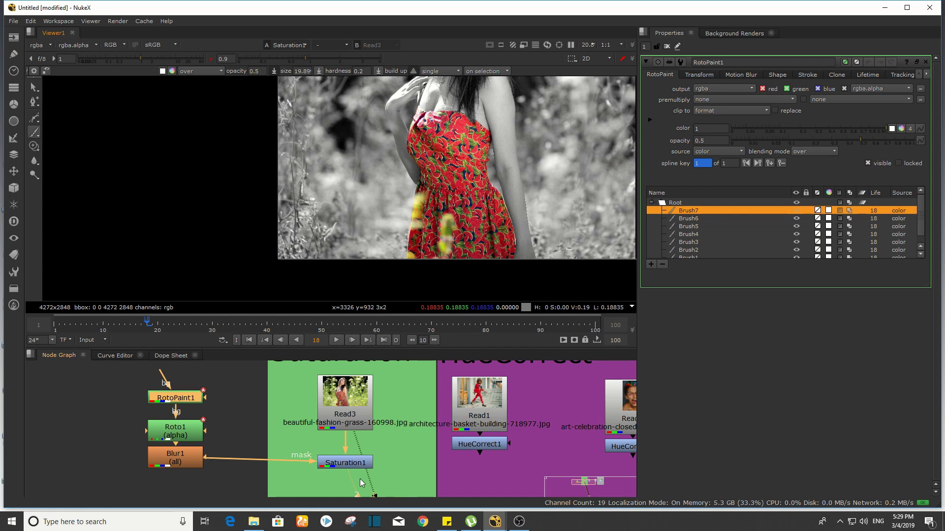
# Compare the original Read3 image with the Saturation1 result in the viewer
pyautogui.moveTo(536, 200); pyautogui.dragTo(377, 216, button='middle')
pyautogui.scroll(-4, 375, 143)
pyautogui.scroll(3, 359, 192)
pyautogui.moveTo(369, 138); pyautogui.dragTo(359, 162, button='middle')
pyautogui.click(327, 407)
pyautogui.press('1')
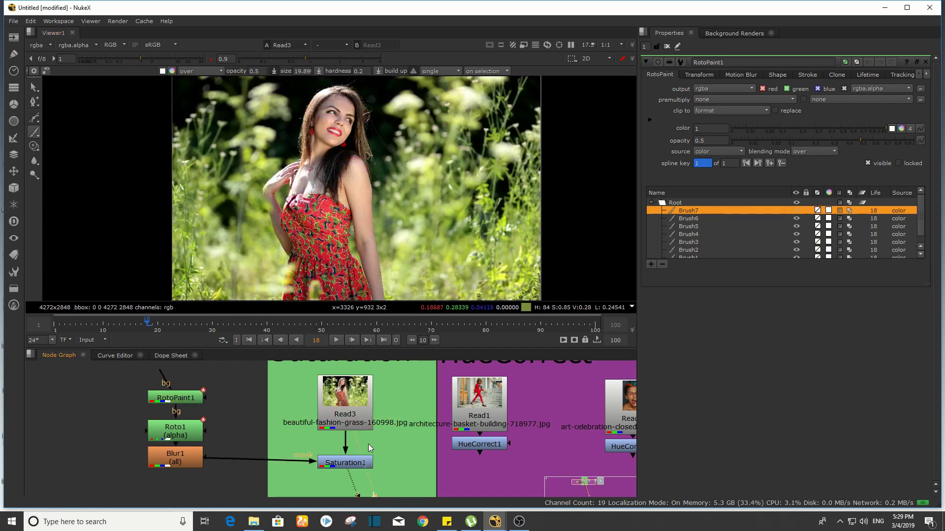
pyautogui.click(362, 462)
pyautogui.press('2')
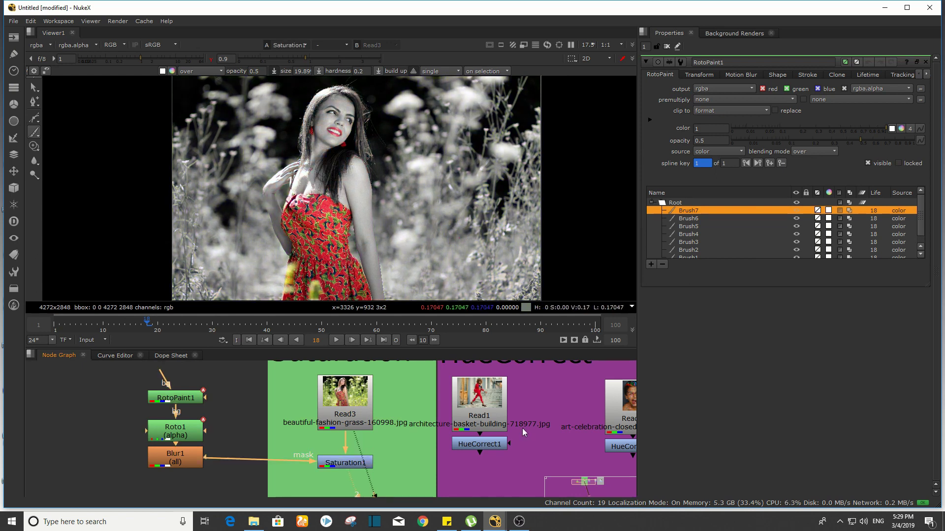
# View the Read1 image, switch the viewer to HueCorrect1 and open that node's properties
pyautogui.moveTo(363, 462); pyautogui.dragTo(192, 457, button='middle')
pyautogui.click(320, 415)
pyautogui.press('1')
pyautogui.click(325, 435)
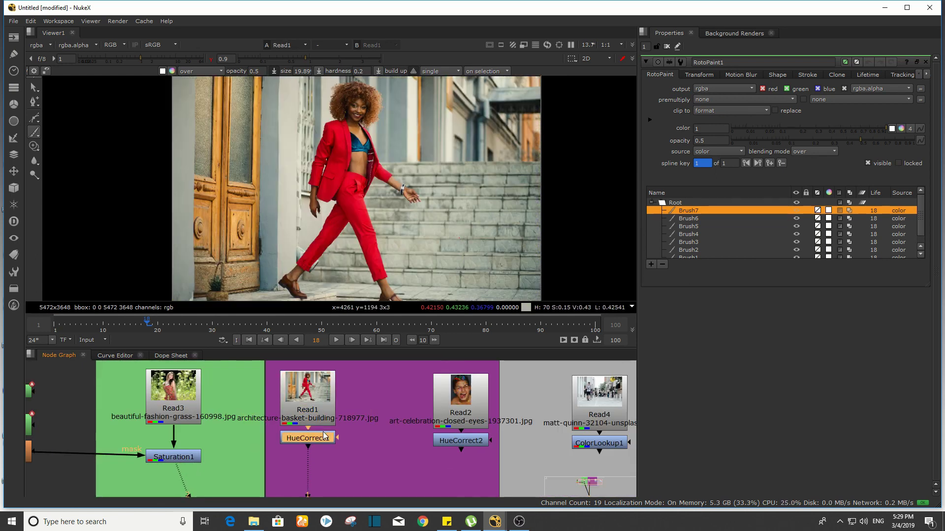
pyautogui.press('1')
pyautogui.doubleClick(325, 438)
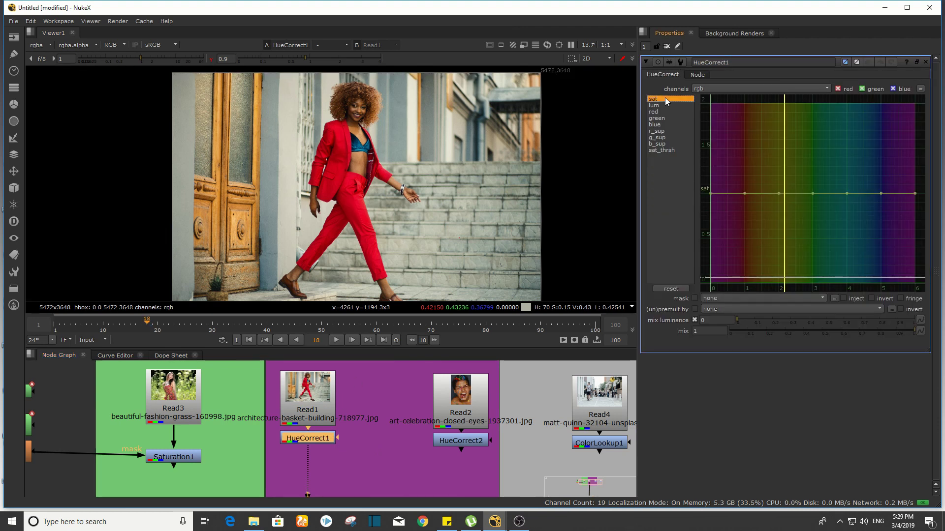
# Look through HueCorrect1's green, blue, r_sup, g_sup and sat_thrsh curves
pyautogui.click(659, 118)
pyautogui.click(655, 125)
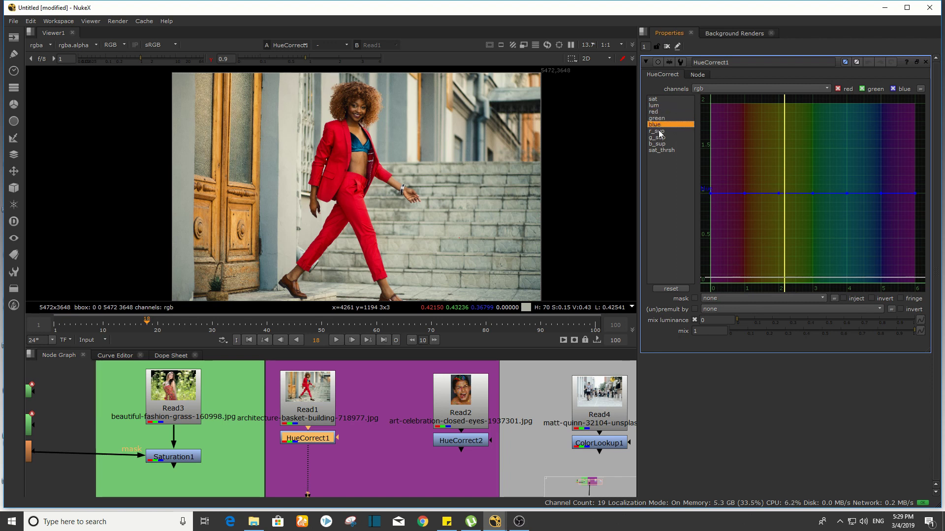
pyautogui.click(657, 131)
pyautogui.click(659, 138)
pyautogui.click(669, 152)
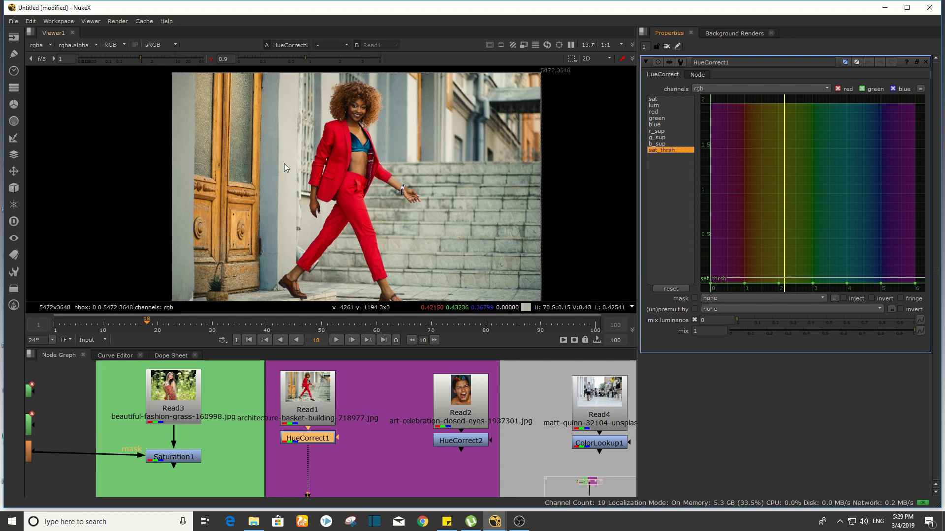
# Sample the red suit and lower the HueCorrect1 red curve's point at hue 1 to about 0
pyautogui.moveTo(288, 165); pyautogui.dragTo(290, 164, button='middle')
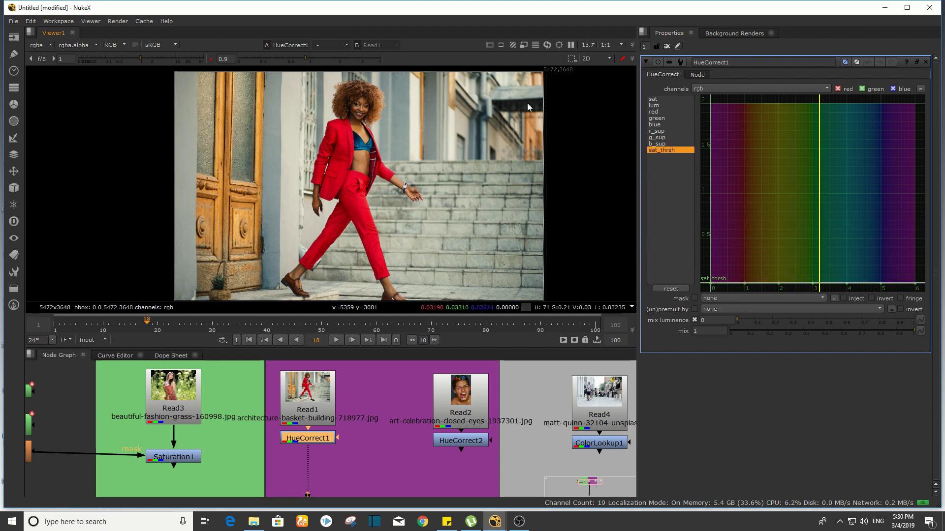
pyautogui.click(656, 112)
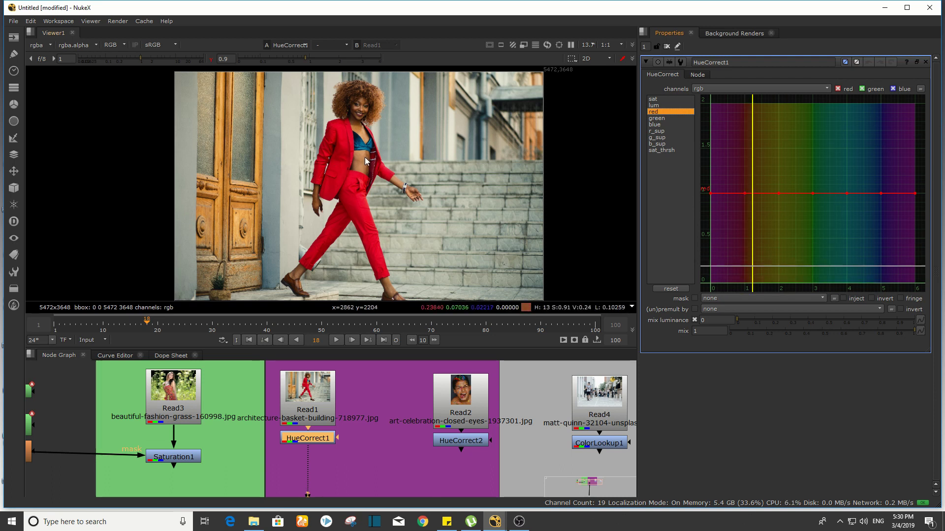
pyautogui.scroll(8, 368, 183)
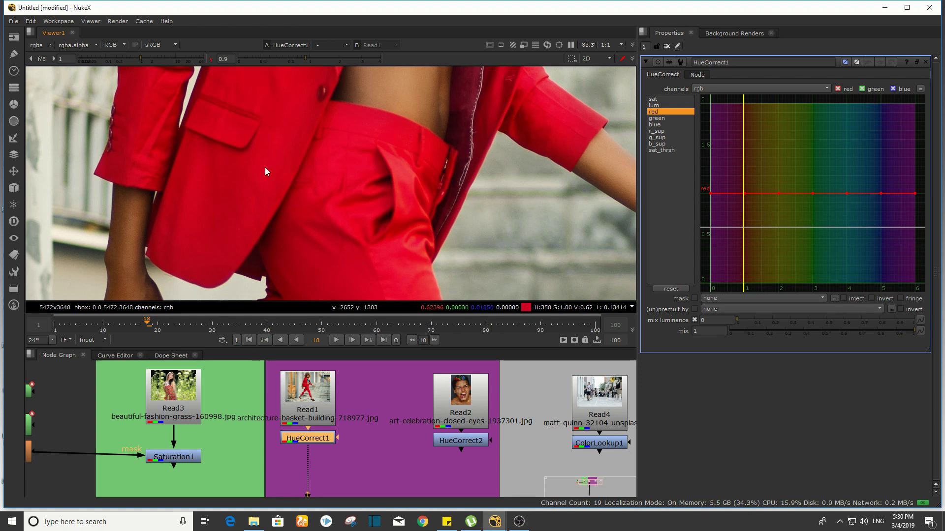
pyautogui.scroll(-6, 248, 190)
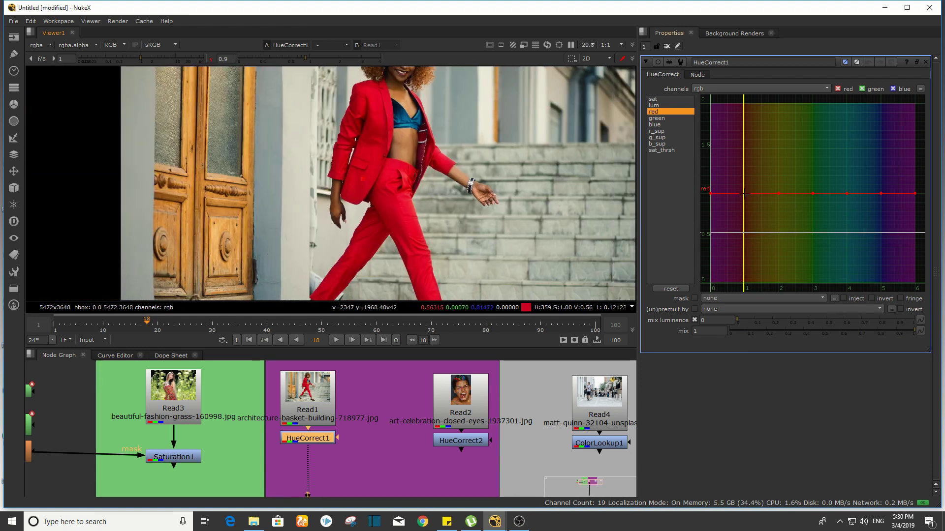
pyautogui.moveTo(744, 193); pyautogui.dragTo(744, 246)
pyautogui.scroll(-2, 266, 160)
pyautogui.scroll(-1, 266, 160)
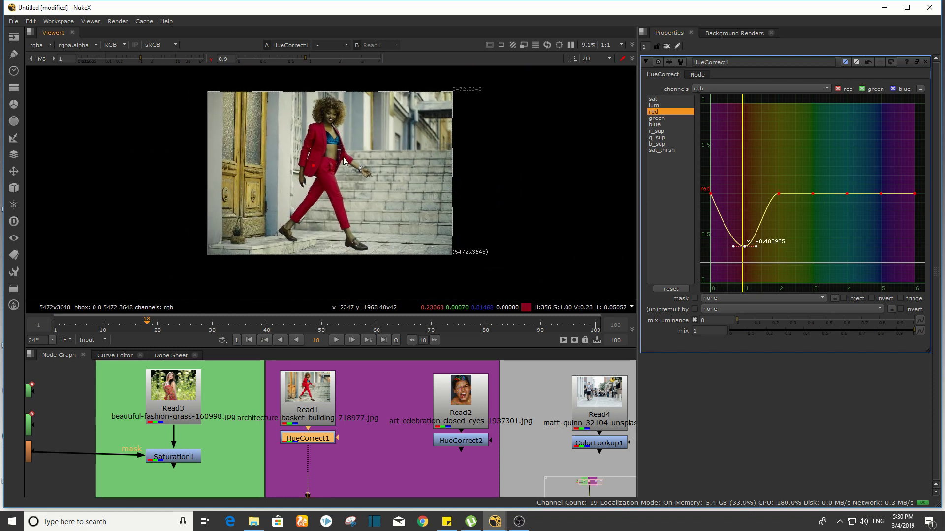
pyautogui.moveTo(745, 247); pyautogui.dragTo(746, 283)
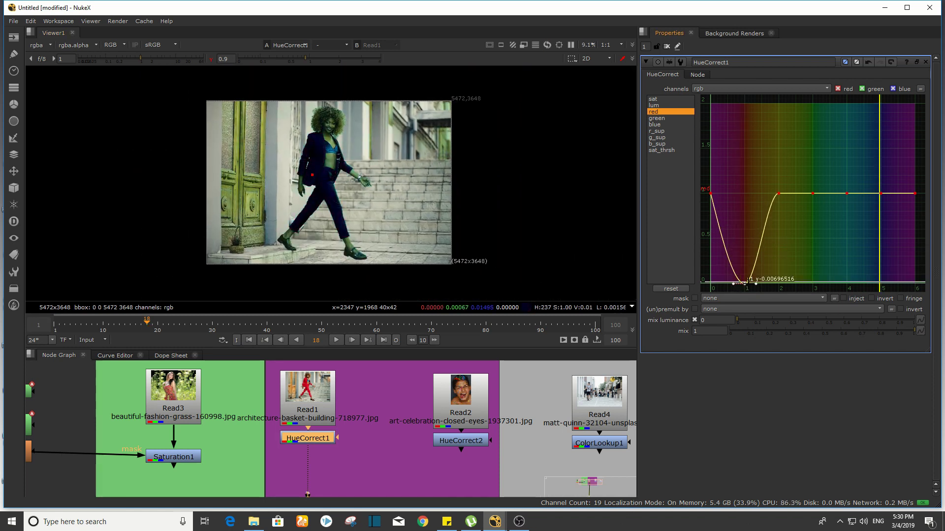
pyautogui.scroll(2, 235, 118)
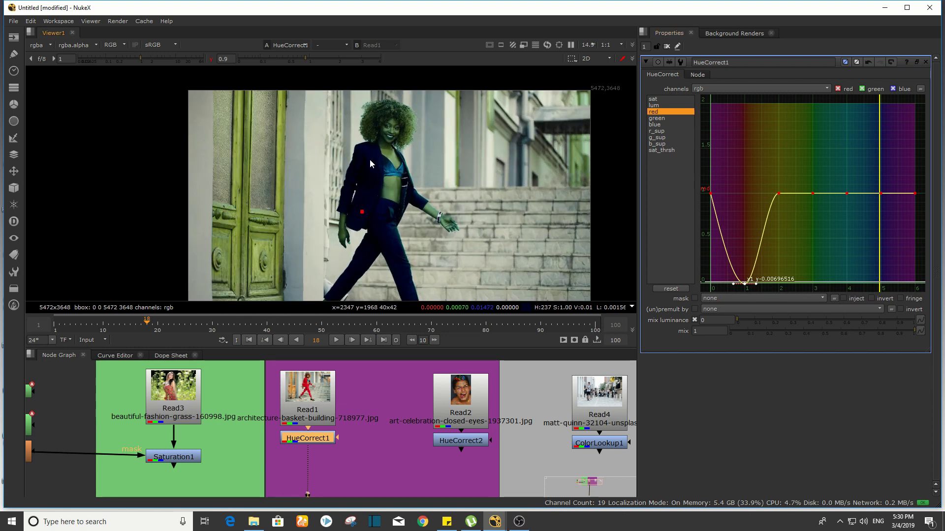
# Compare the original Read1 photo with the HueCorrect1 result in the viewer
pyautogui.click(315, 395)
pyautogui.press('1')
pyautogui.press('1')
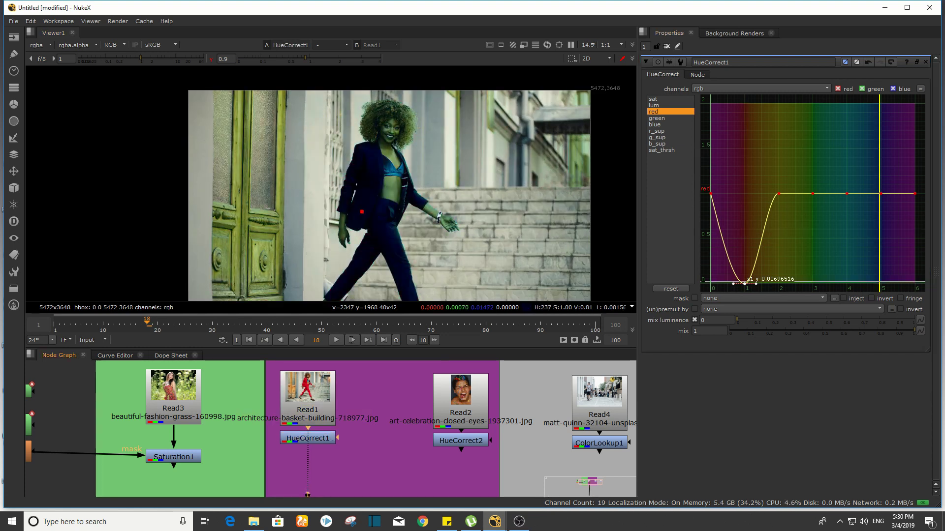
pyautogui.press('1')
pyautogui.press('1')
pyautogui.press('1')
pyautogui.press('1')
pyautogui.press('1')
pyautogui.press('1')
pyautogui.press('1')
pyautogui.press('1')
pyautogui.press('1')
pyautogui.press('1')
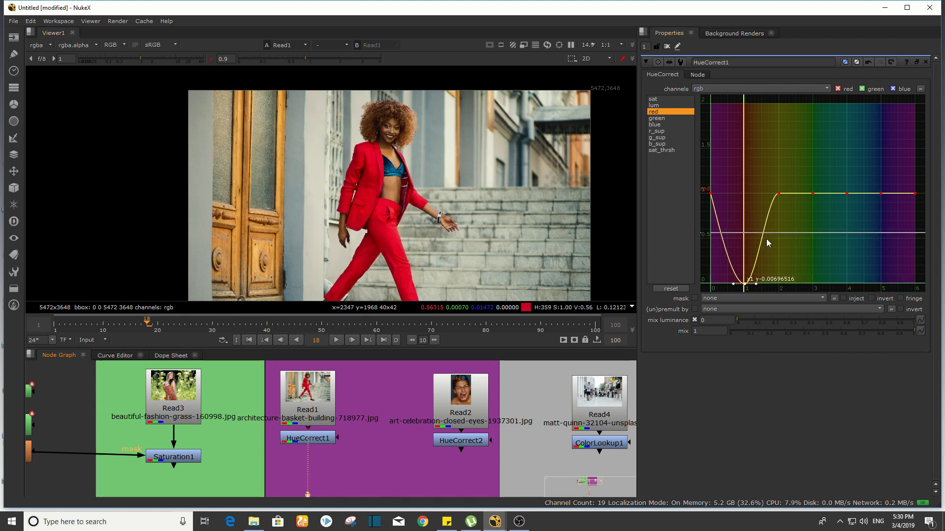
# Narrow the red curve's dip by moving its neighbouring points to about x 0.44 and x 1.42, both at y 1
pyautogui.moveTo(739, 193); pyautogui.dragTo(734, 168, button='middle')
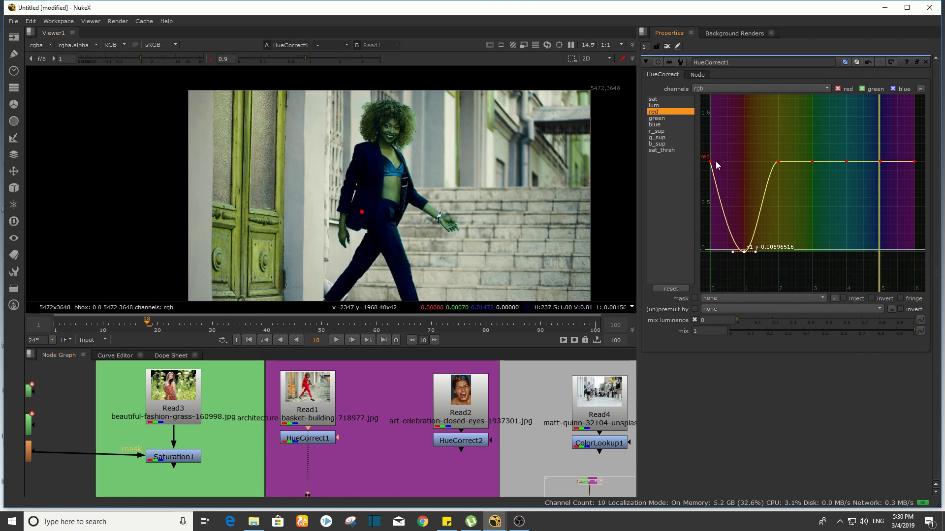
pyautogui.moveTo(711, 163)
pyautogui.mouseDown()
pyautogui.moveTo(741, 161)
pyautogui.moveTo(725, 161)
pyautogui.mouseUp()
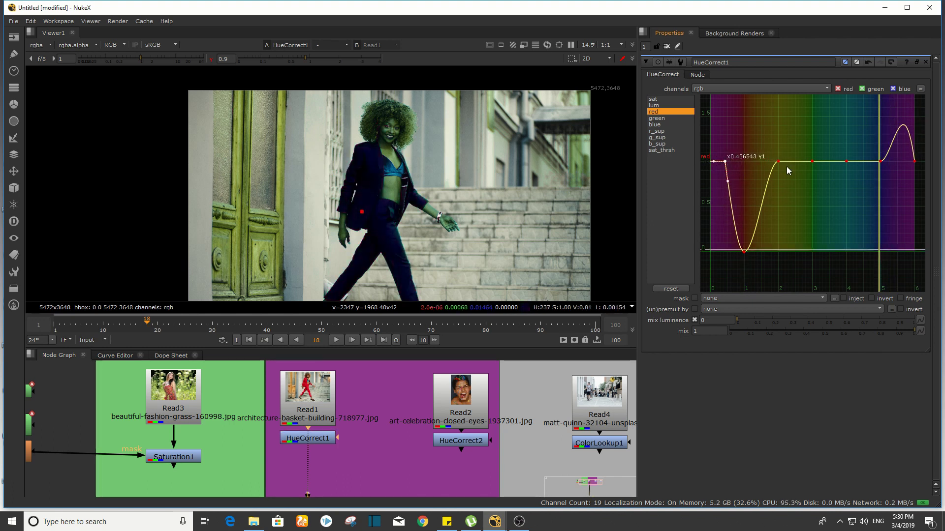
pyautogui.press('2')
pyautogui.press('1')
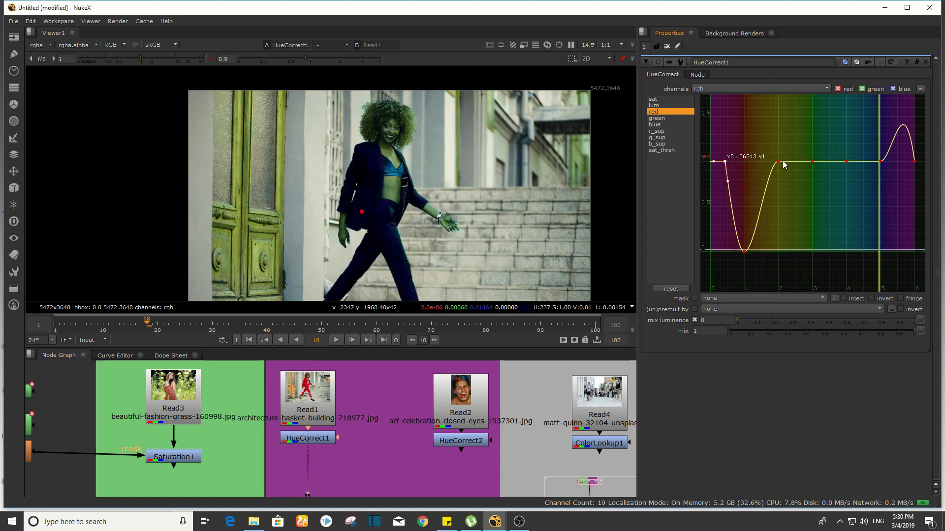
pyautogui.moveTo(777, 162); pyautogui.dragTo(758, 161)
# Compare the narrowed red correction with the original photo, examining the suit and skin both close up and in full frame
pyautogui.moveTo(503, 233); pyautogui.dragTo(400, 168, button='middle')
pyautogui.scroll(-2, 400, 168)
pyautogui.moveTo(361, 127); pyautogui.dragTo(367, 144, button='middle')
pyautogui.press('2')
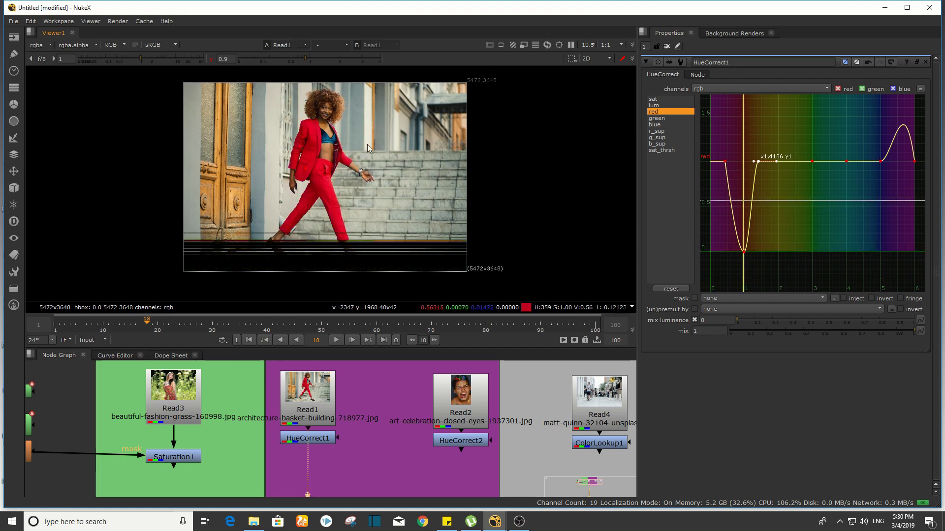
pyautogui.press('1')
pyautogui.press('2')
pyautogui.press('1')
pyautogui.scroll(3, 254, 100)
pyautogui.scroll(4, 365, 152)
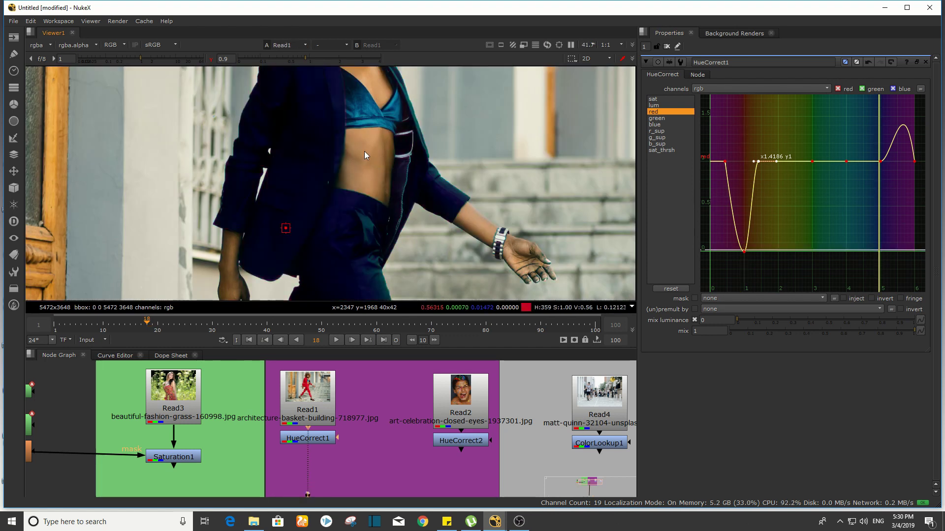
pyautogui.scroll(1, 297, 144)
pyautogui.scroll(-8, 315, 158)
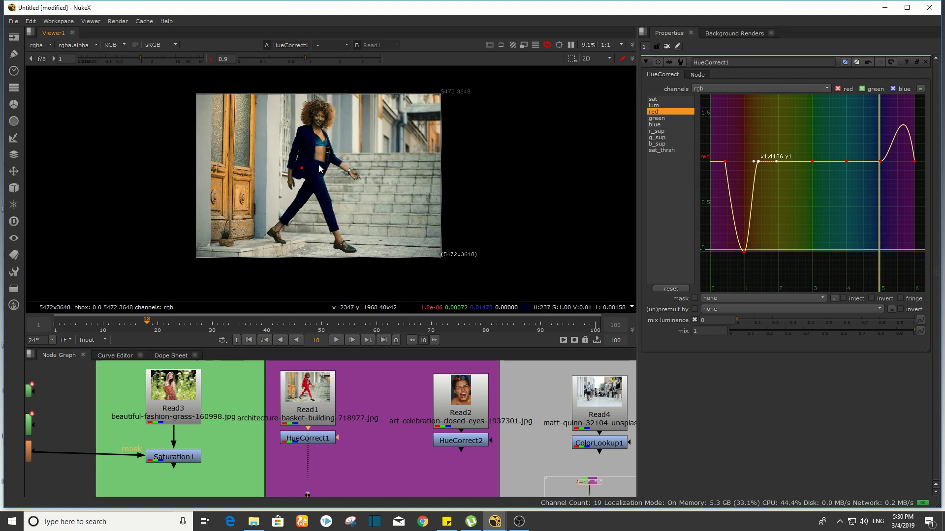
pyautogui.press('2')
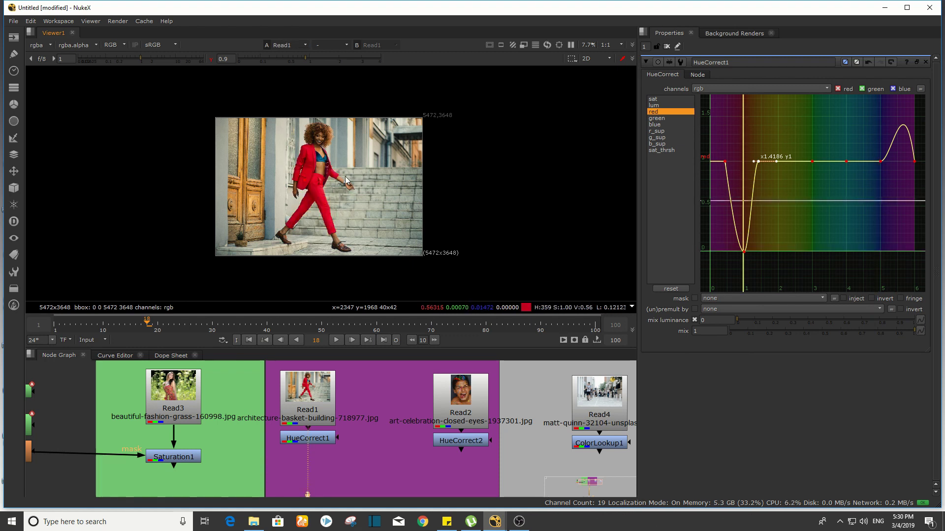
pyautogui.press('1')
pyautogui.press('2')
pyautogui.press('1')
pyautogui.scroll(2, 334, 173)
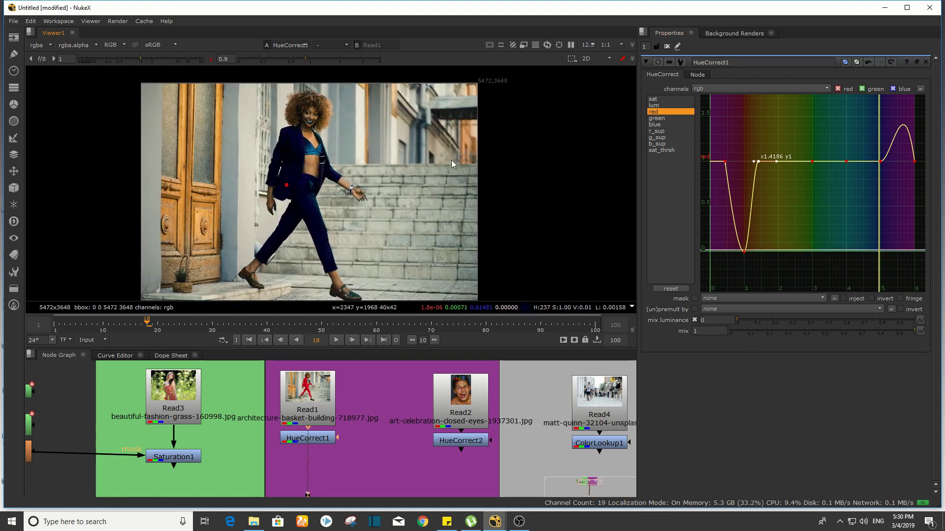
# Raise the red curve's point at about x 1.42 to about 1.25 and lower the hue 3 point to about 0.97
pyautogui.moveTo(758, 163); pyautogui.dragTo(753, 143)
pyautogui.press('2')
pyautogui.press('1')
pyautogui.press('2')
pyautogui.press('1')
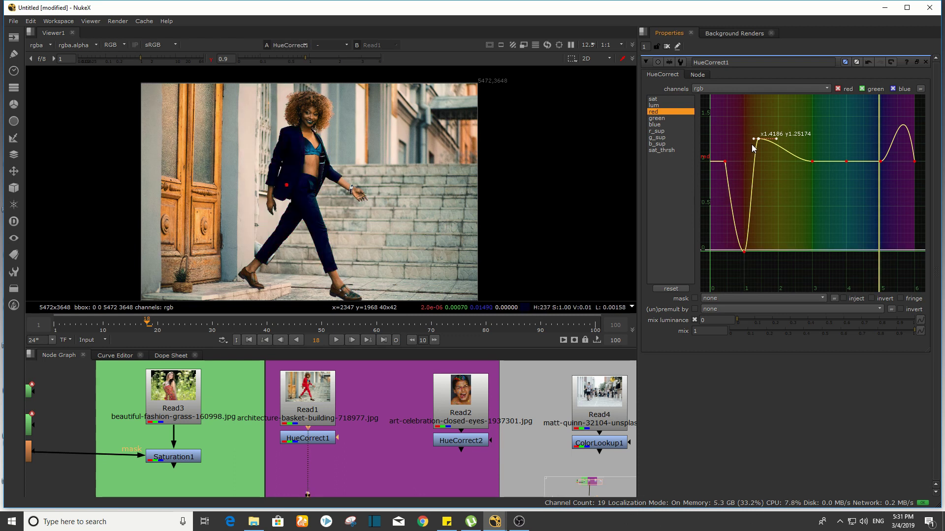
pyautogui.click(758, 138)
pyautogui.moveTo(812, 163)
pyautogui.mouseDown()
pyautogui.moveTo(814, 208)
pyautogui.moveTo(807, 117)
pyautogui.moveTo(808, 185)
pyautogui.moveTo(817, 144)
pyautogui.moveTo(817, 166)
pyautogui.mouseUp()
# Switch the viewer between Read1 and HueCorrect1 to check the refined red curve against the original
pyautogui.press('2')
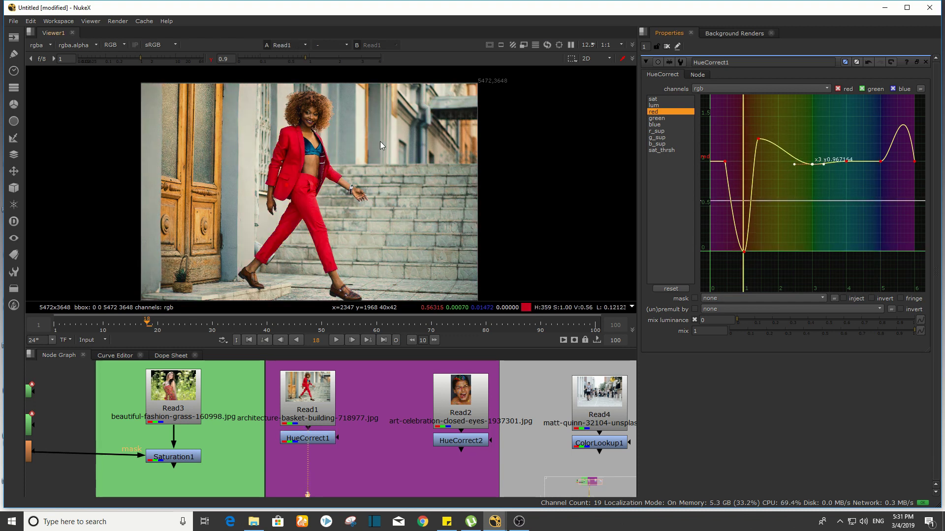
pyautogui.press('1')
pyautogui.press('2')
pyautogui.press('1')
pyautogui.press('2')
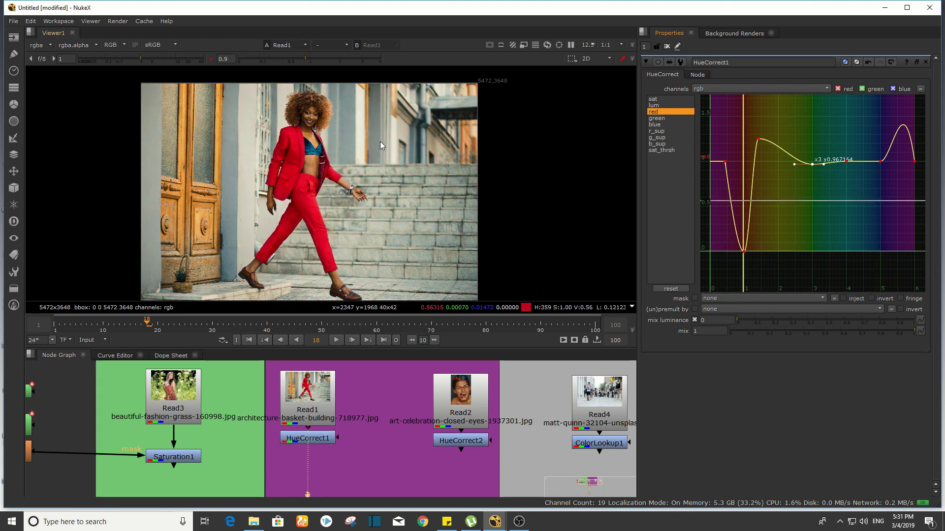
pyautogui.press('1')
pyautogui.press('2')
pyautogui.press('1')
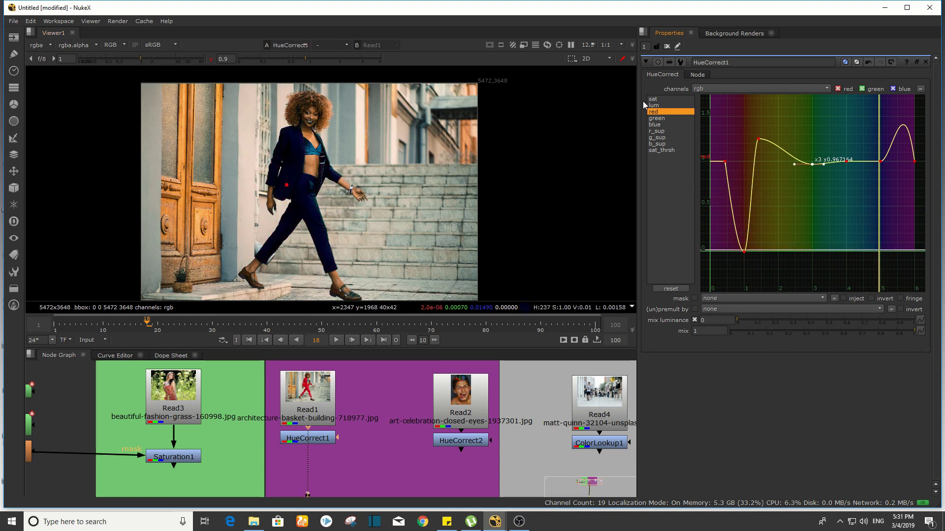
# Look at HueCorrect1's blue and g_sup curves and compare the recoloured suit with the original once more
pyautogui.click(663, 126)
pyautogui.click(670, 138)
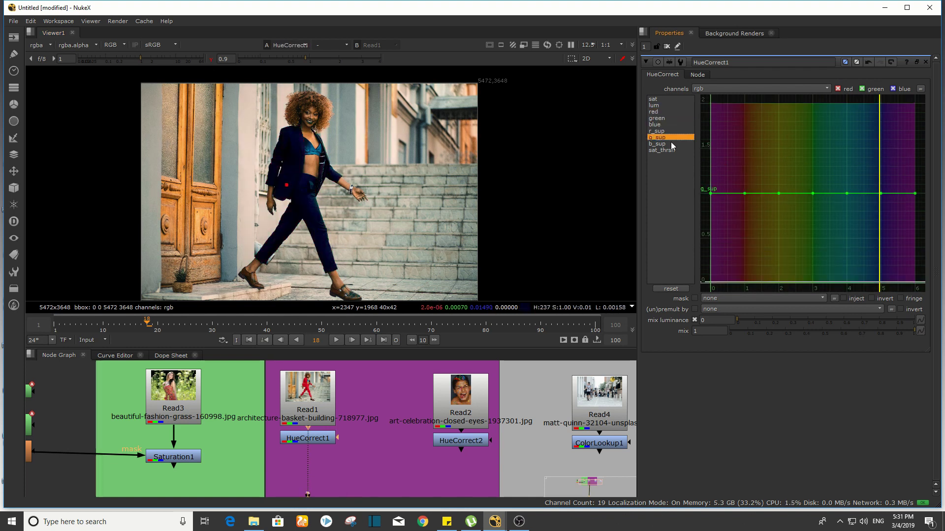
pyautogui.press('1')
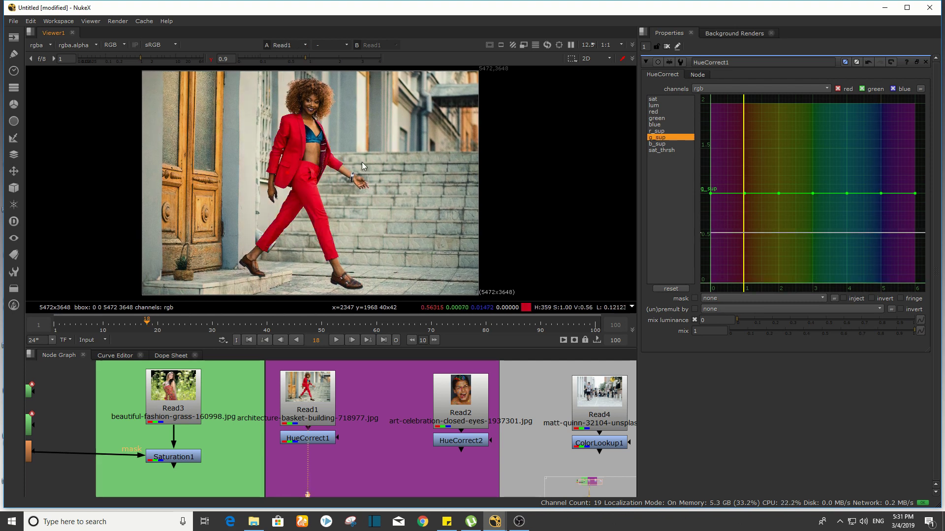
pyautogui.press('2')
pyautogui.press('1')
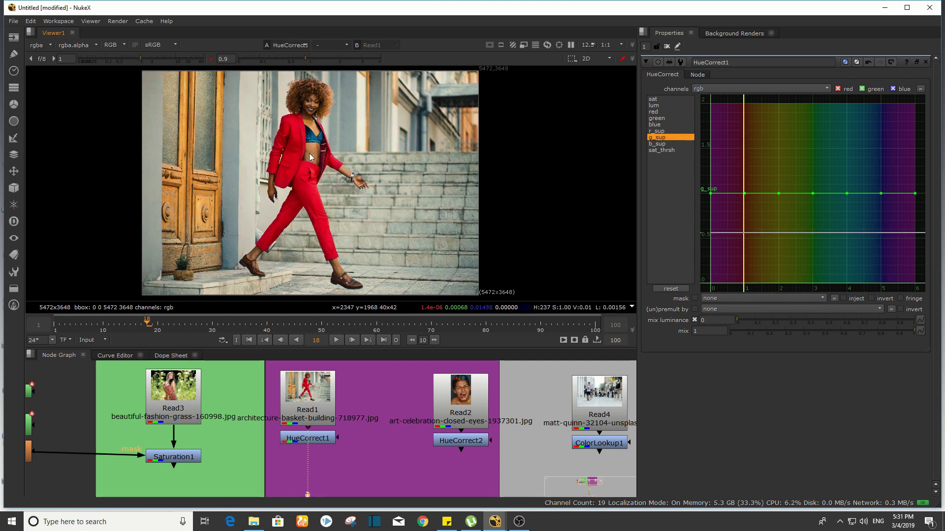
pyautogui.press('2')
pyautogui.press('1')
# View the Read2 paint-splattered face in the viewer and open the HueCorrect2 node's properties
pyautogui.click(456, 393)
pyautogui.press('1')
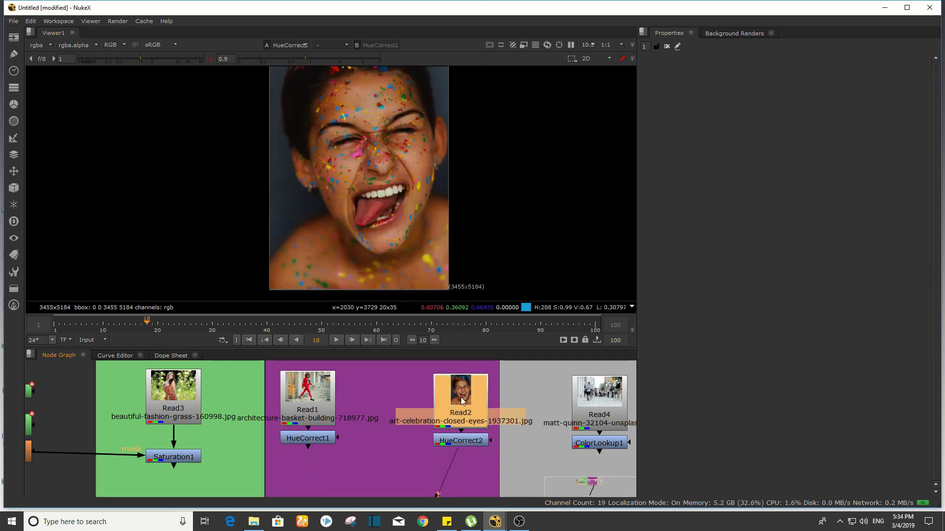
pyautogui.press('2')
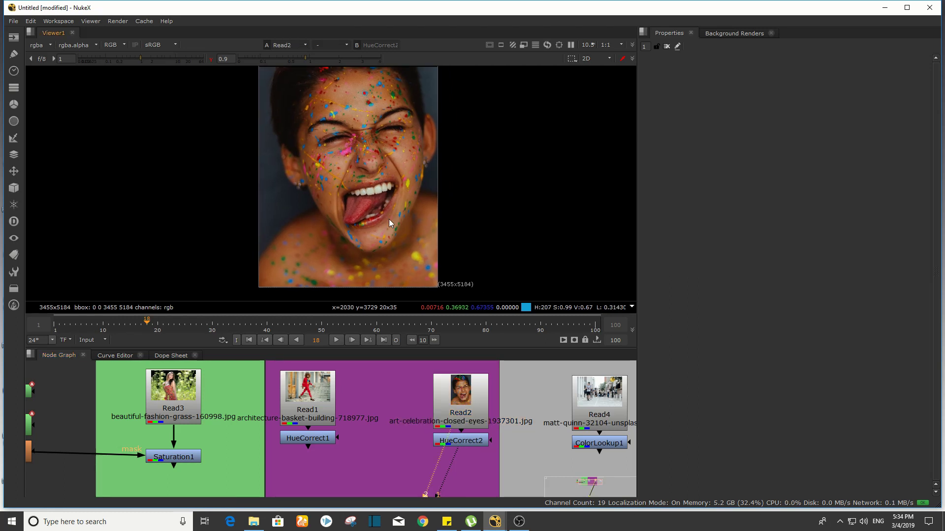
pyautogui.doubleClick(469, 442)
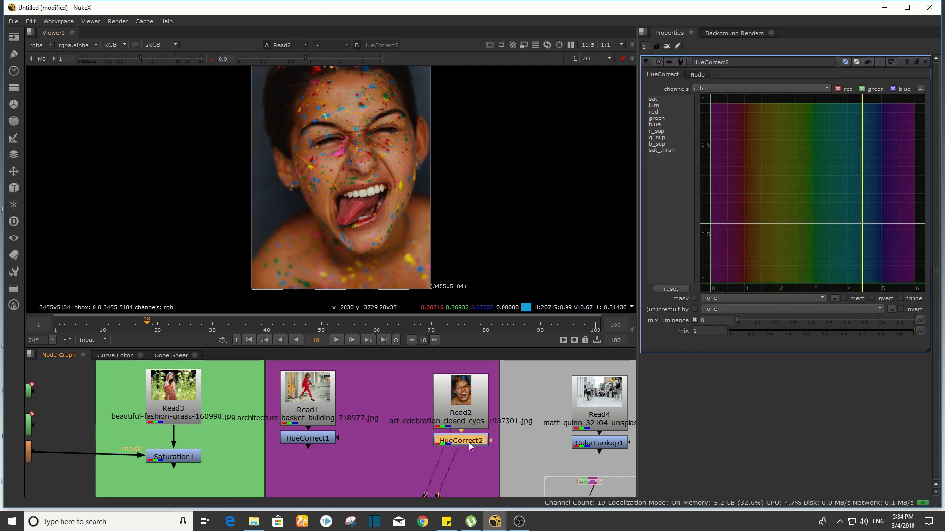
# Examine the paint splashes on the forehead closely and sample the colour of a blue spot
pyautogui.scroll(3, 434, 293)
pyautogui.scroll(3, 359, 145)
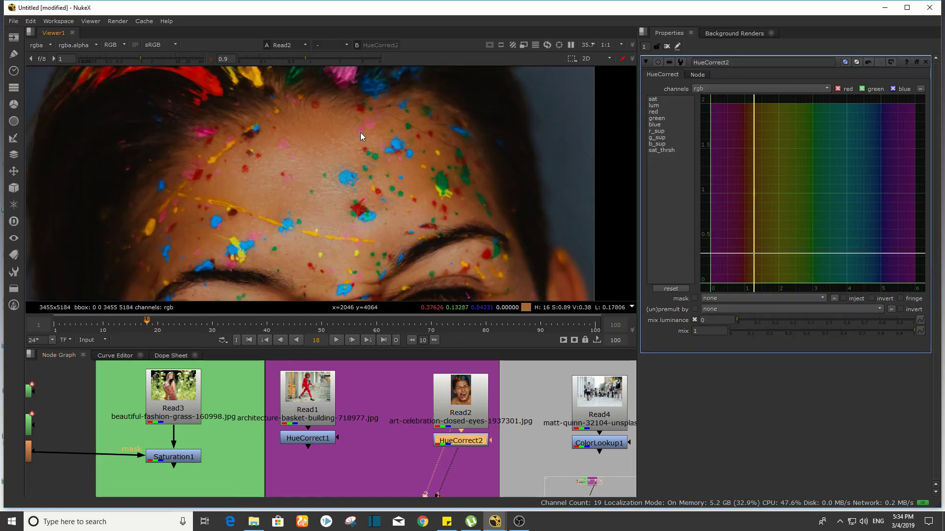
pyautogui.scroll(-5, 378, 155)
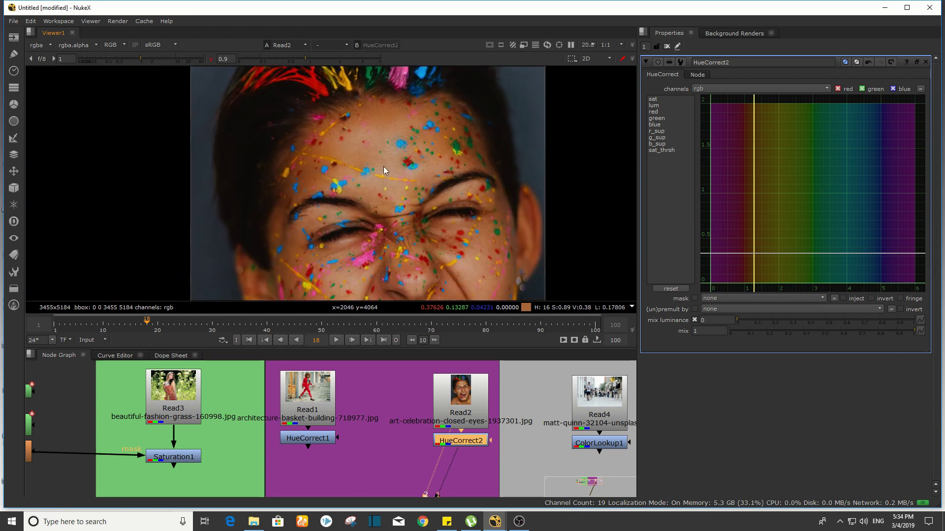
pyautogui.scroll(8, 433, 121)
pyautogui.keyDown('ctrl'); pyautogui.moveTo(426, 216); pyautogui.dragTo(446, 231); pyautogui.keyUp('ctrl')
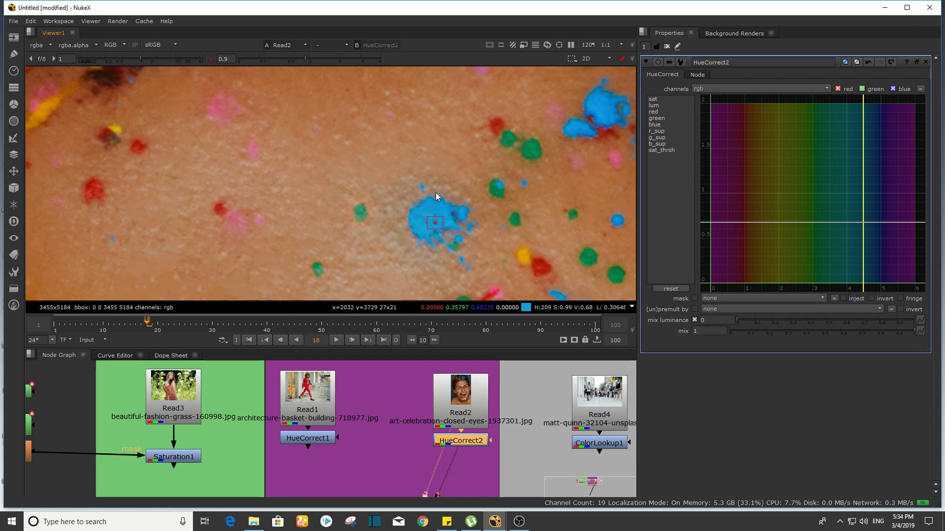
pyautogui.scroll(-6, 433, 187)
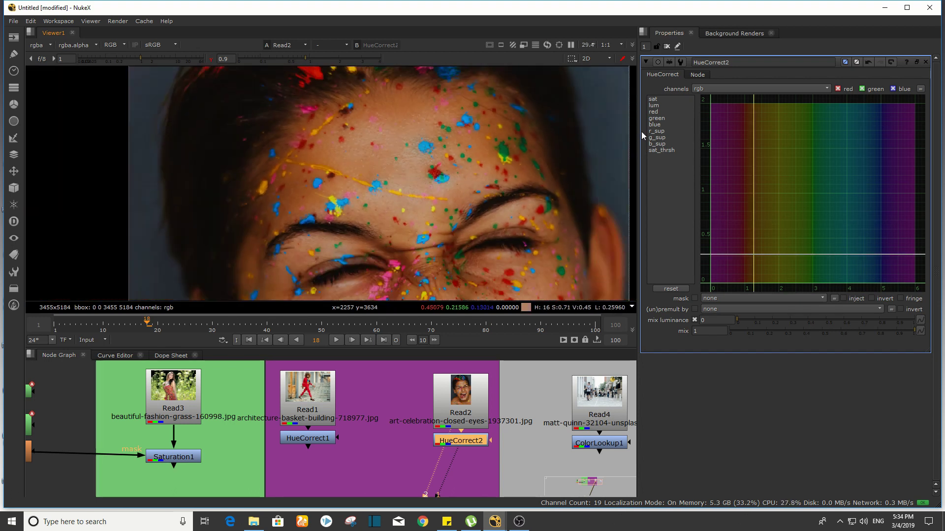
# Sample the blue forehead paint again, add a point at about x 4.47 on HueCorrect2's b_sup curve and raise it to about 1.16
pyautogui.click(665, 146)
pyautogui.click(665, 146)
pyautogui.moveTo(283, 181); pyautogui.dragTo(217, 191, button='middle')
pyautogui.scroll(3, 349, 160)
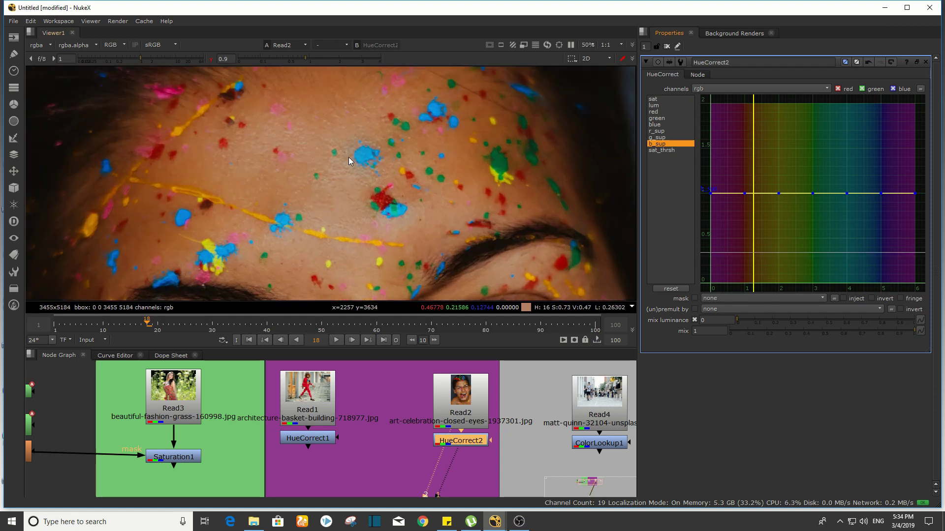
pyautogui.keyDown('ctrl'); pyautogui.keyDown('shift'); pyautogui.moveTo(360, 149); pyautogui.dragTo(368, 157); pyautogui.keyUp('shift'); pyautogui.keyUp('ctrl')
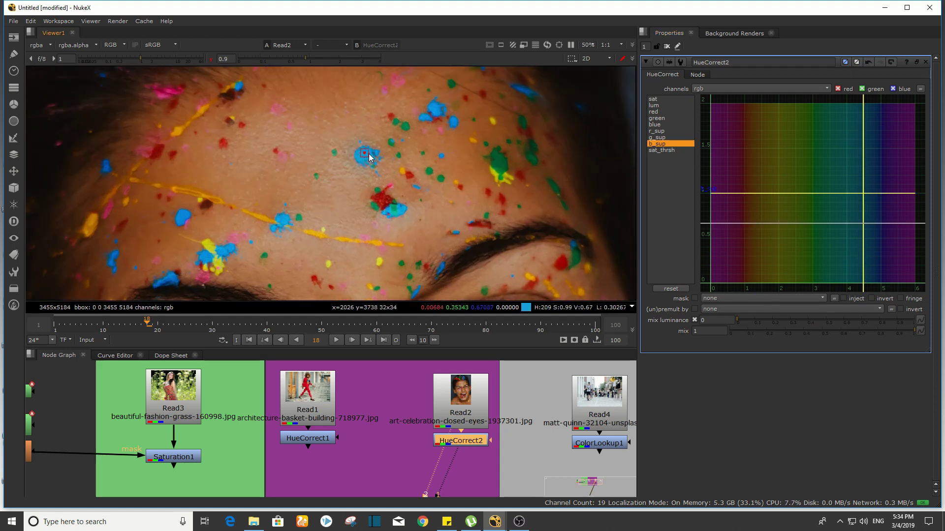
pyautogui.scroll(-2, 369, 156)
pyautogui.click(663, 146)
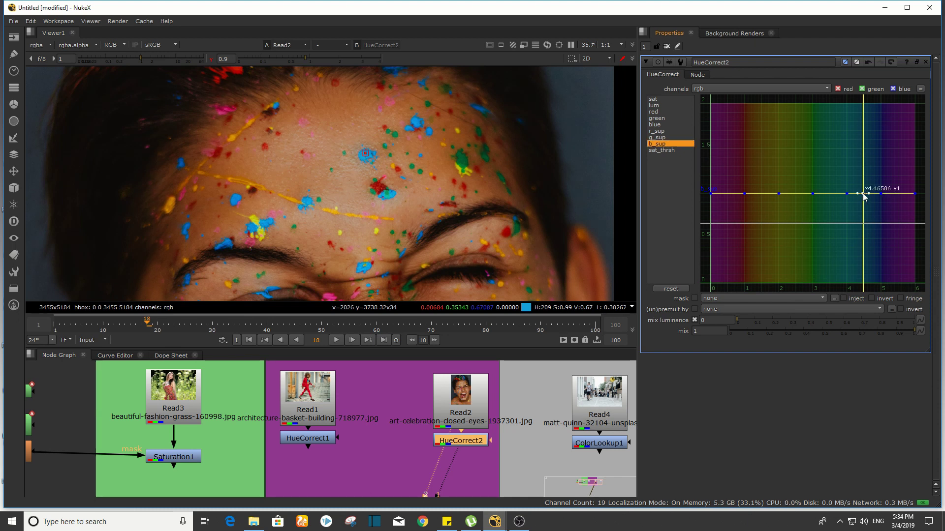
pyautogui.moveTo(862, 193)
pyautogui.mouseDown()
pyautogui.moveTo(862, 283)
pyautogui.moveTo(863, 131)
pyautogui.moveTo(863, 211)
pyautogui.moveTo(863, 179)
pyautogui.mouseUp()
pyautogui.press('f')
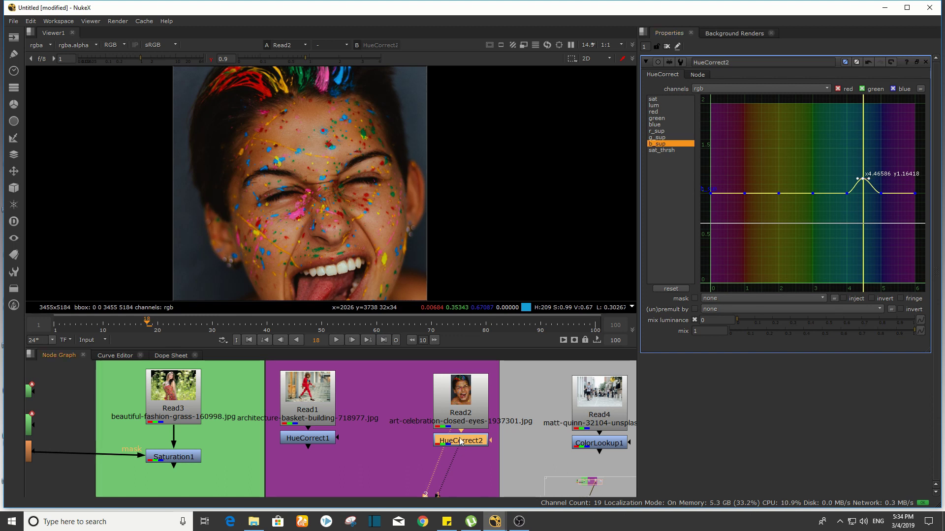
# Delete the HueCorrect2 node and add a fresh HueCorrect node below Read2
pyautogui.press('Delete')
pyautogui.press('Tab')
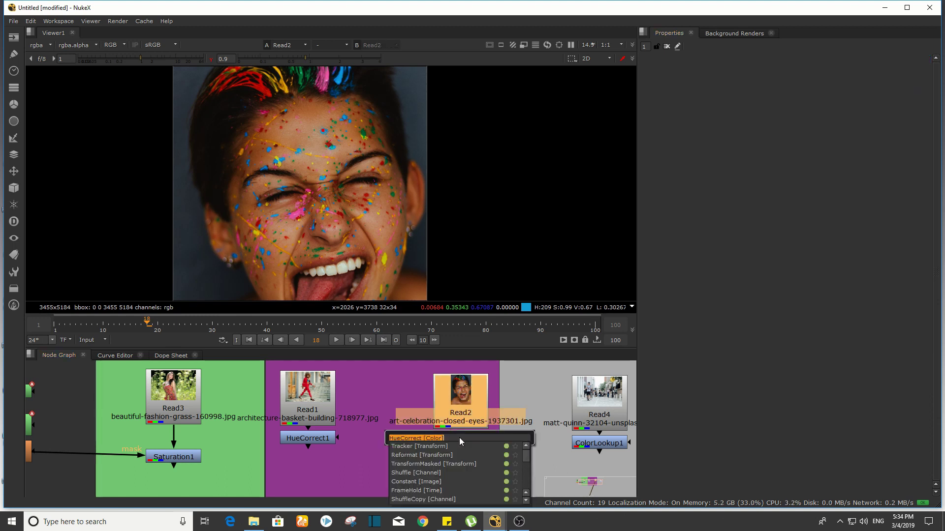
pyautogui.write('h')
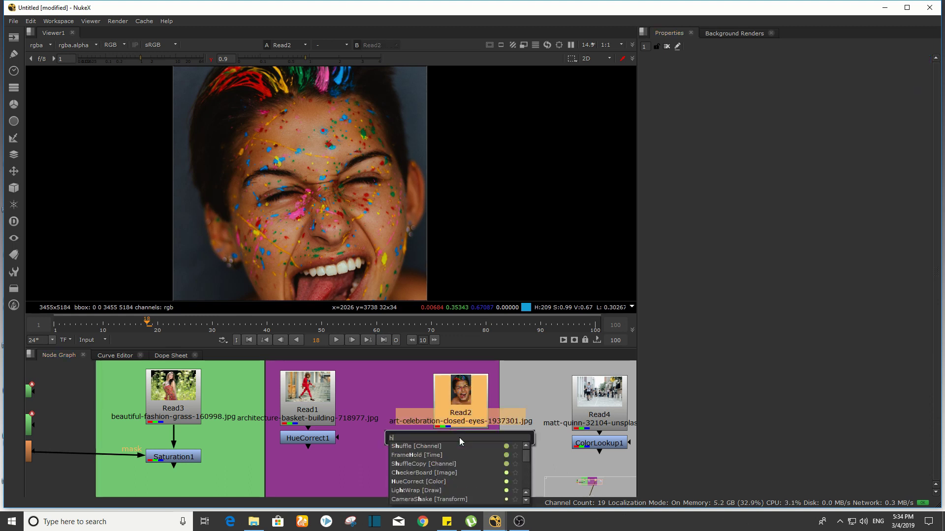
pyautogui.write('u')
pyautogui.press('Down')
pyautogui.press('BackSpace')
pyautogui.press('BackSpace')
pyautogui.press('BackSpace')
pyautogui.press('BackSpace')
pyautogui.press('BackSpace')
pyautogui.press('BackSpace')
pyautogui.press('BackSpace')
pyautogui.press('BackSpace')
pyautogui.press('BackSpace')
pyautogui.press('BackSpace')
pyautogui.press('BackSpace')
pyautogui.press('BackSpace')
pyautogui.press('BackSpace')
pyautogui.press('BackSpace')
pyautogui.press('BackSpace')
pyautogui.press('BackSpace')
pyautogui.press('BackSpace')
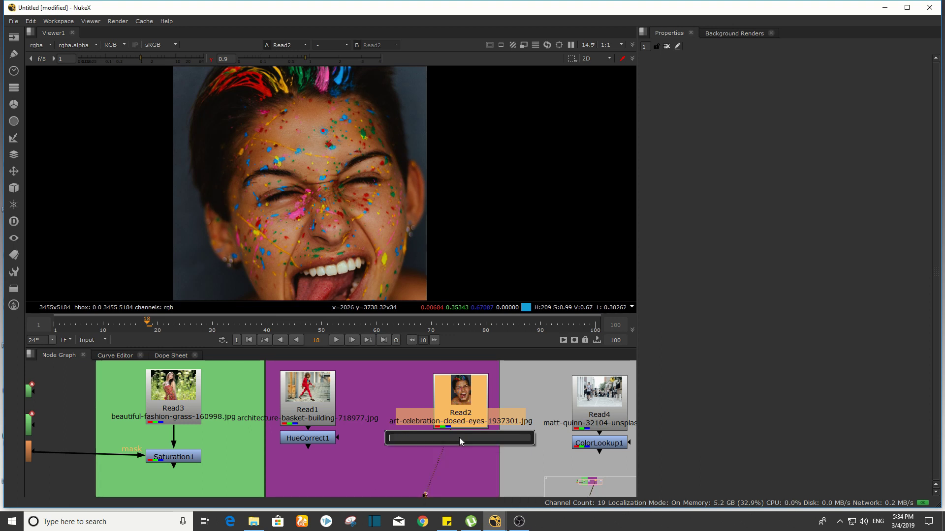
pyautogui.write('hue')
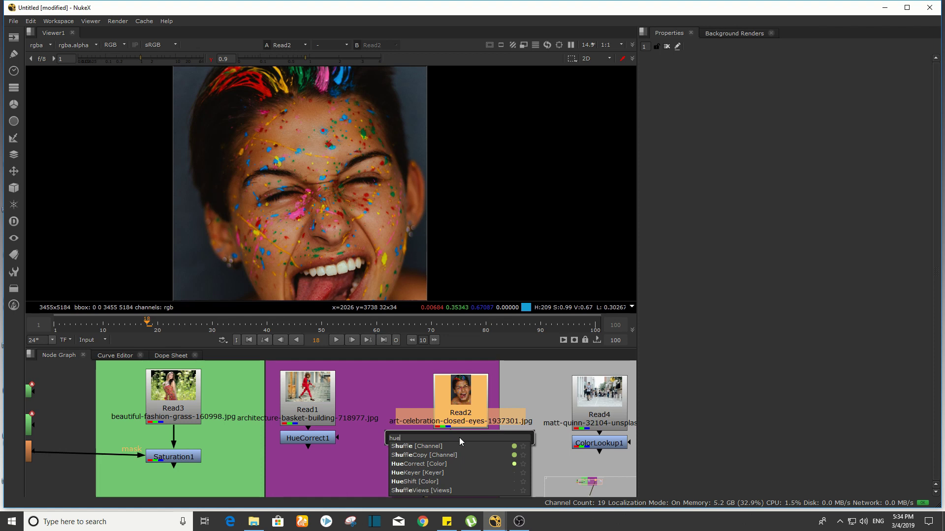
pyautogui.write('co')
pyautogui.press('Down')
pyautogui.press('Down')
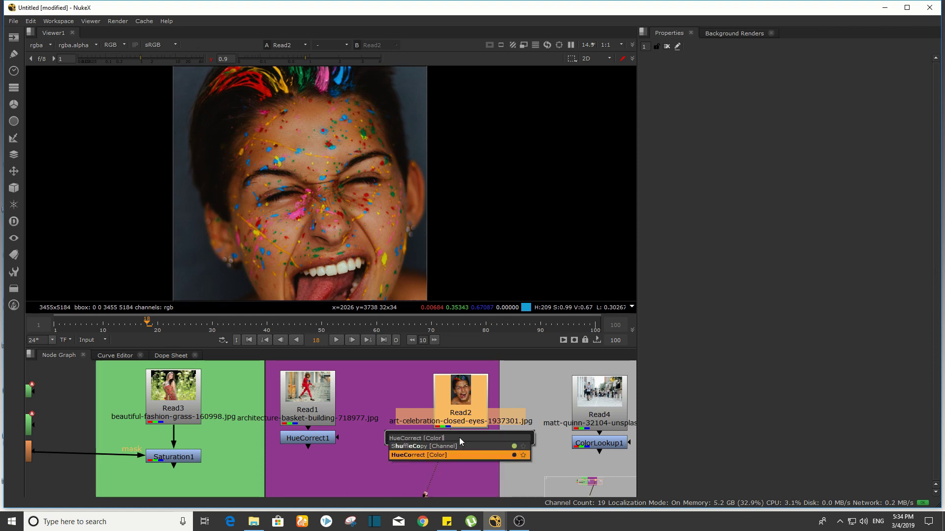
pyautogui.press('Return')
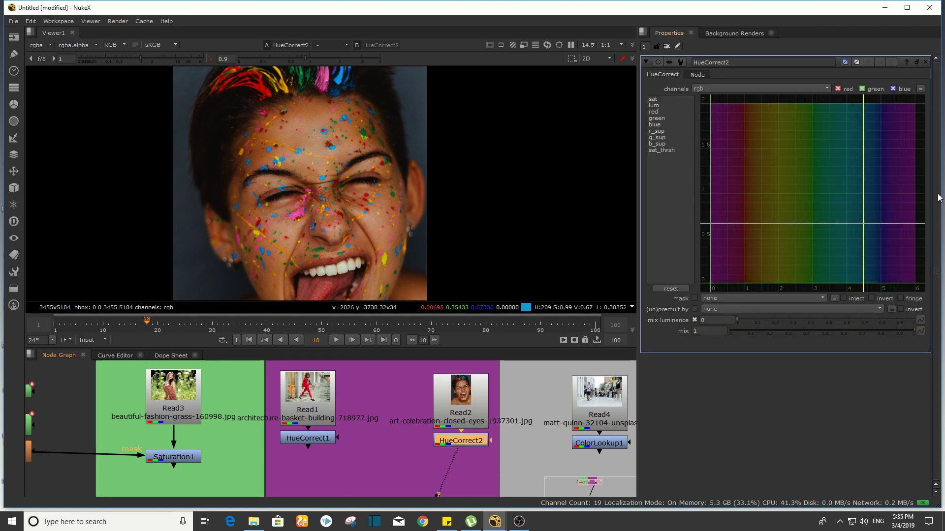
# Sample the blue forehead paint, add a point at about x 4.47 on HueCorrect2's b_sup curve and lower it to about 0.10
pyautogui.click(660, 145)
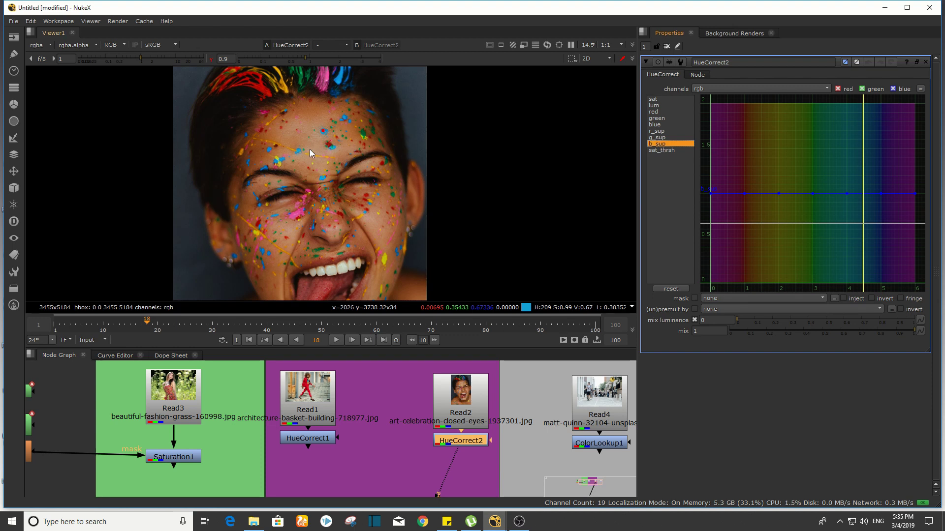
pyautogui.scroll(6, 309, 149)
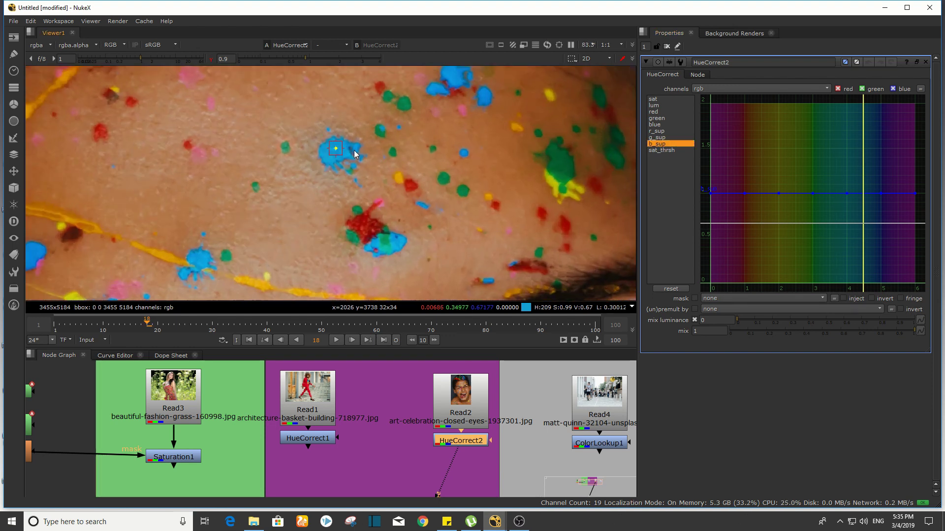
pyautogui.moveTo(336, 148)
pyautogui.mouseDown()
pyautogui.moveTo(363, 184)
pyautogui.moveTo(336, 148)
pyautogui.mouseUp()
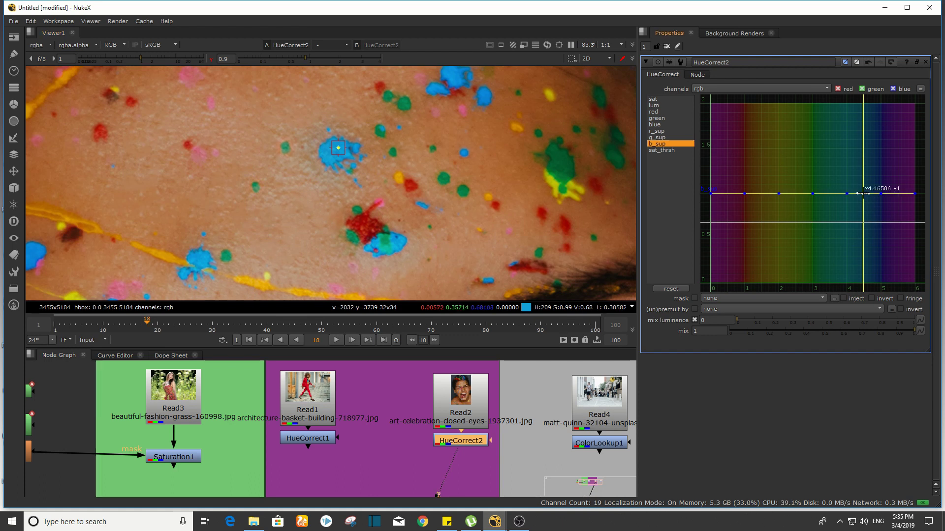
pyautogui.moveTo(863, 193); pyautogui.dragTo(863, 270)
pyautogui.scroll(-8, 412, 157)
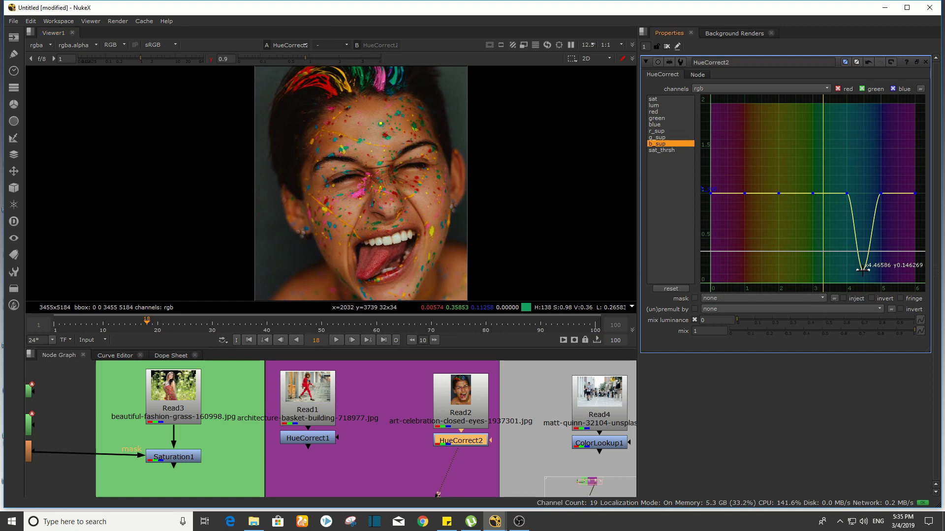
pyautogui.moveTo(863, 269)
pyautogui.mouseDown()
pyautogui.moveTo(863, 212)
pyautogui.moveTo(864, 275)
pyautogui.mouseUp()
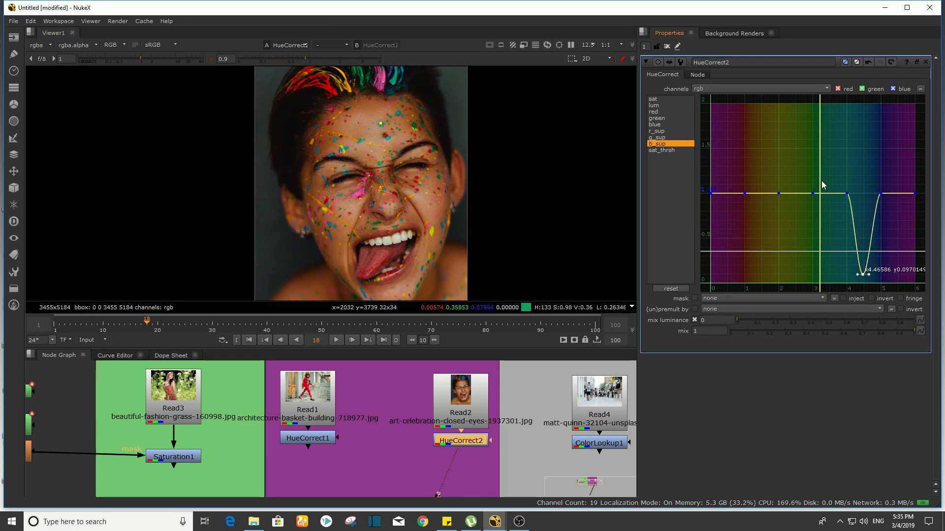
# Lower the b_sup curve points at x 4 and x 5 together to about 0.58
pyautogui.click(847, 193)
pyautogui.moveTo(832, 166); pyautogui.dragTo(881, 231)
pyautogui.scroll(-2, 264, 164)
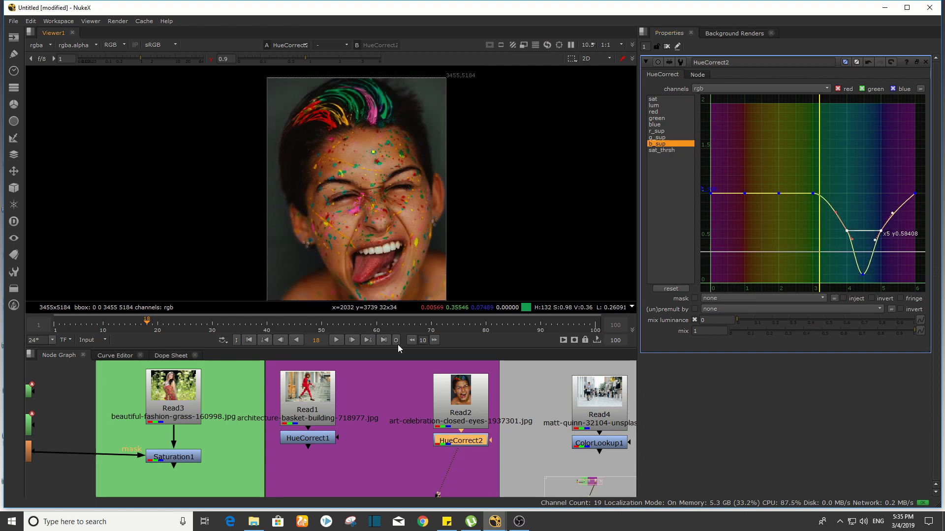
# Compare the original Read2 face with the HueCorrect2 result in the viewer, examining the paint on the hair and forehead closely
pyautogui.click(450, 401)
pyautogui.press('1')
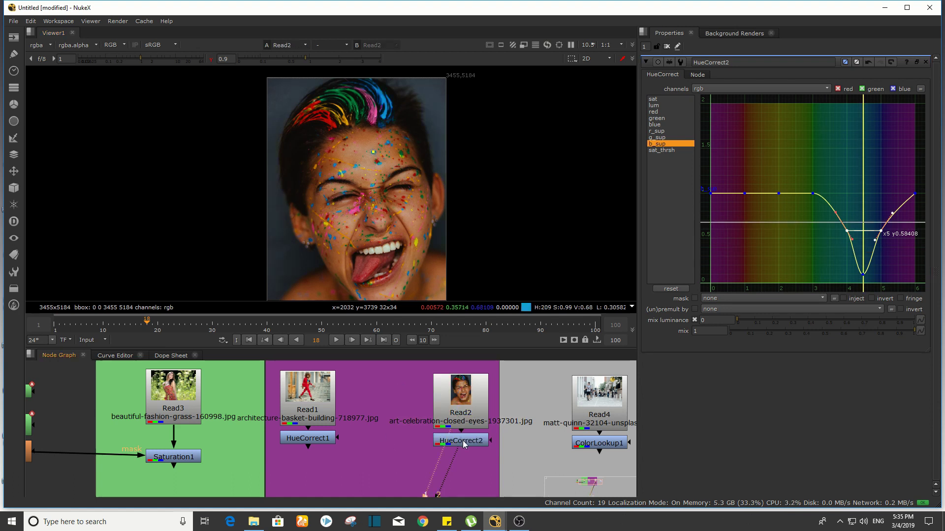
pyautogui.click(463, 441)
pyautogui.press('2')
pyautogui.press('1')
pyautogui.scroll(6, 374, 89)
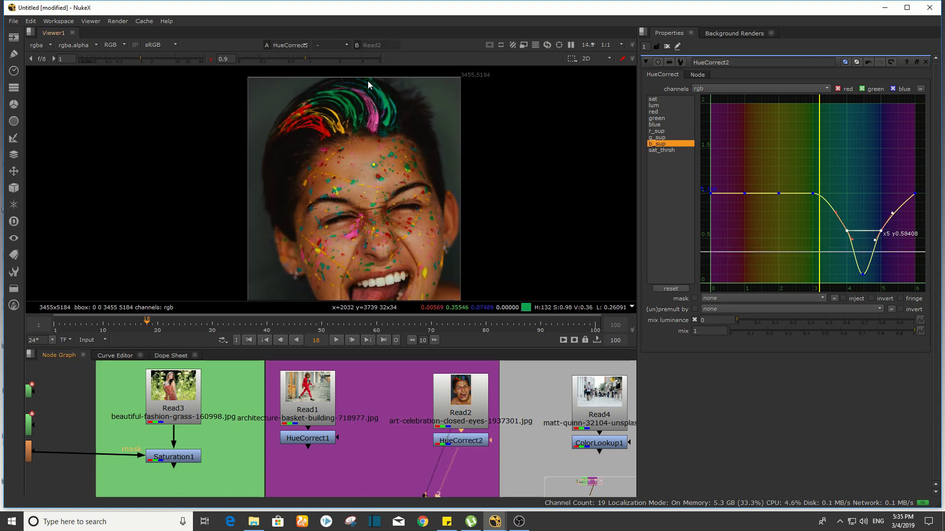
pyautogui.scroll(-4, 393, 105)
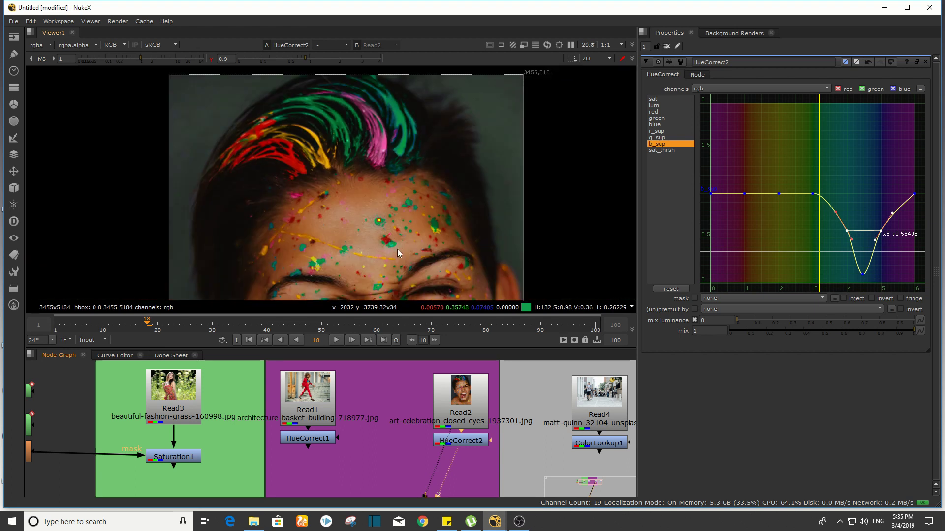
pyautogui.moveTo(374, 266); pyautogui.dragTo(340, 148, button='middle')
pyautogui.scroll(2, 335, 149)
pyautogui.moveTo(386, 120); pyautogui.dragTo(291, 226, button='middle')
pyautogui.press('1')
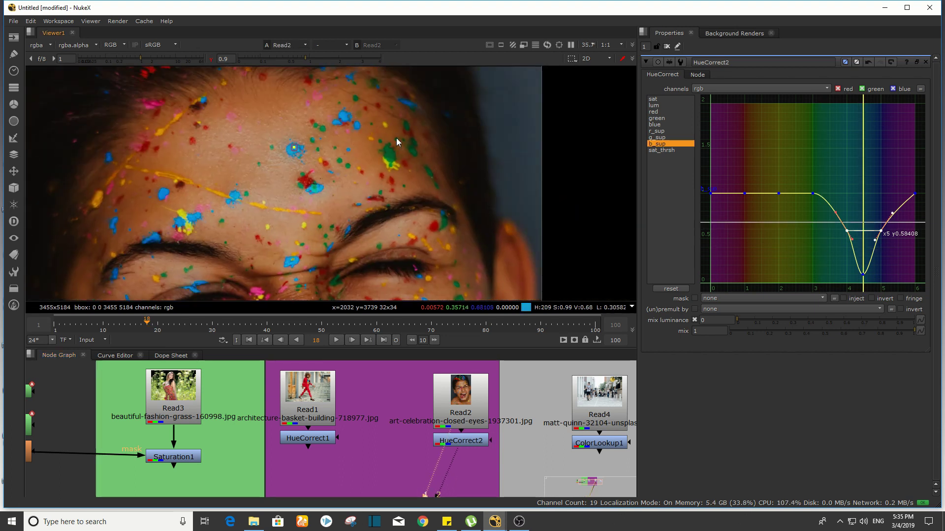
pyautogui.press('2')
pyautogui.press('1')
pyautogui.press('2')
pyautogui.scroll(-3, 398, 137)
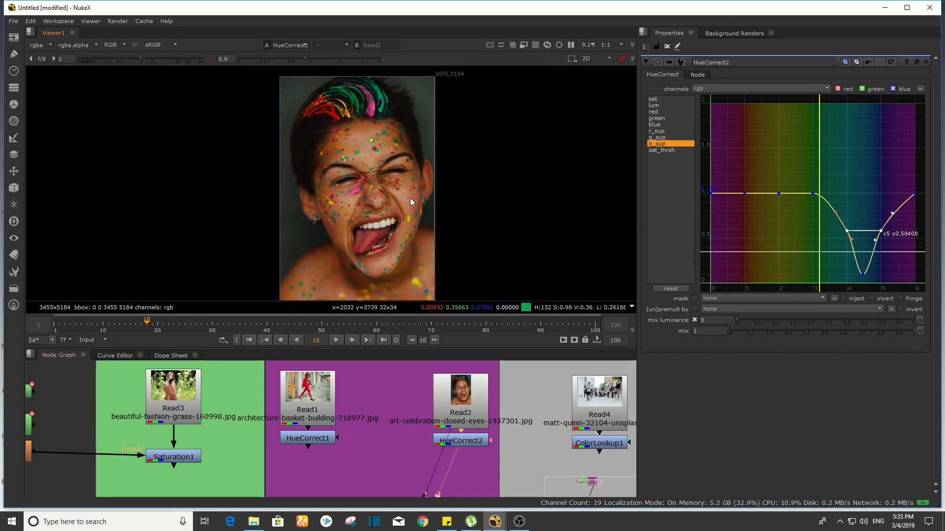
# Compare the background, hair and whole portrait between the Read2 original and the HueCorrect2 output
pyautogui.scroll(2, 397, 119)
pyautogui.scroll(1, 402, 145)
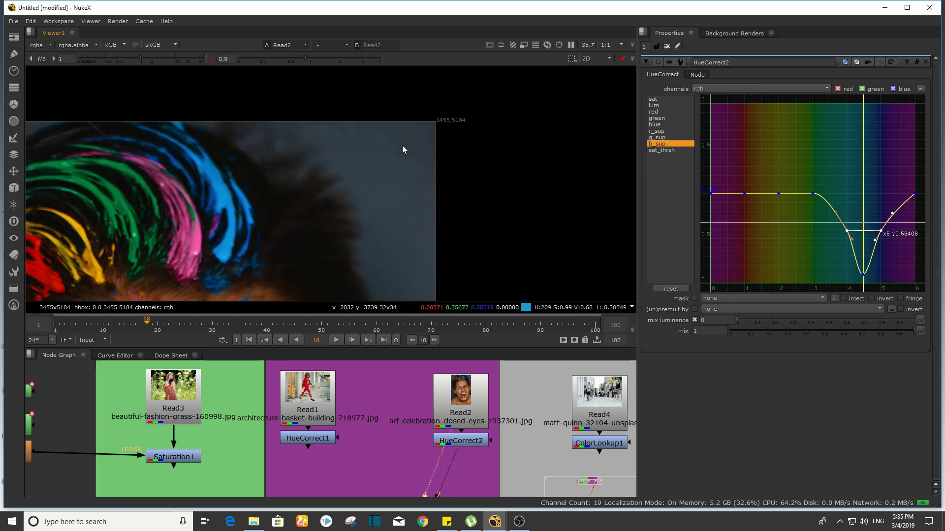
pyautogui.scroll(-4, 394, 222)
pyautogui.scroll(4, 394, 221)
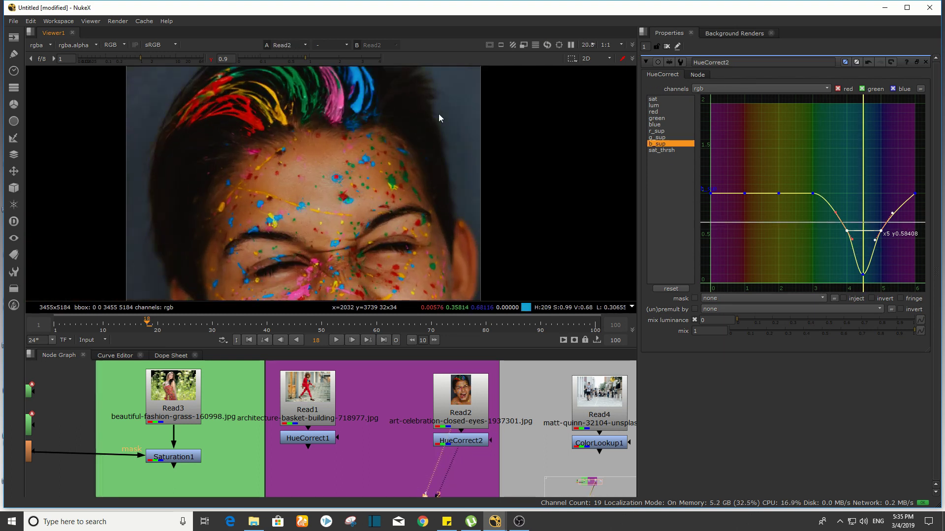
pyautogui.scroll(-2, 438, 141)
pyautogui.scroll(-2, 438, 140)
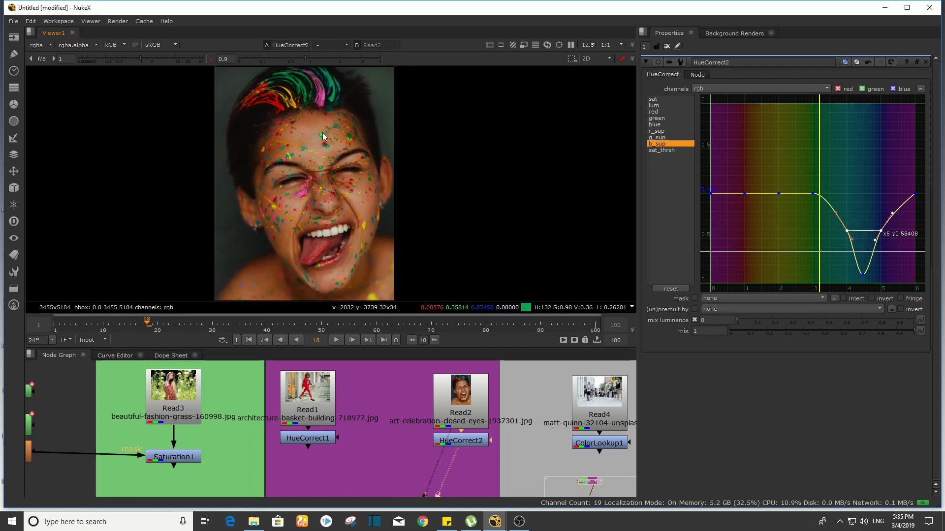
pyautogui.press('2')
pyautogui.press('1')
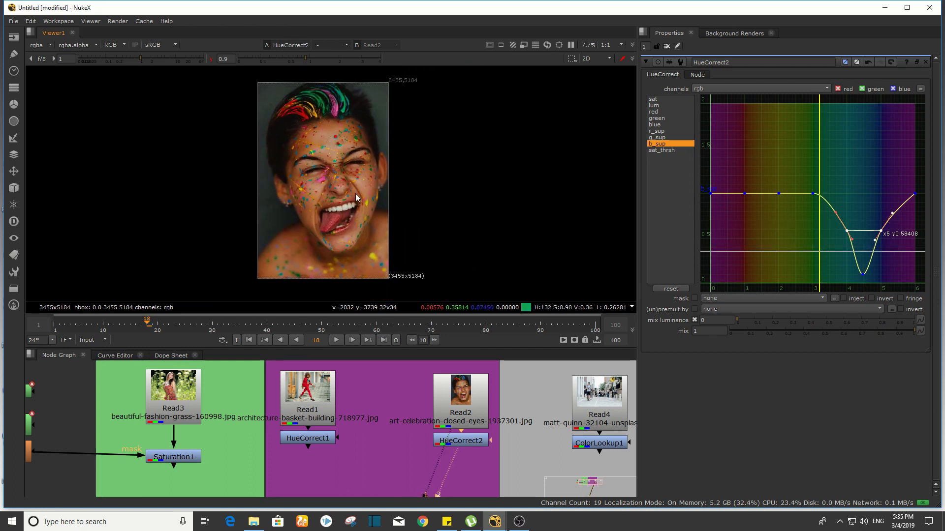
pyautogui.press('2')
pyautogui.press('1')
pyautogui.press('2')
pyautogui.press('1')
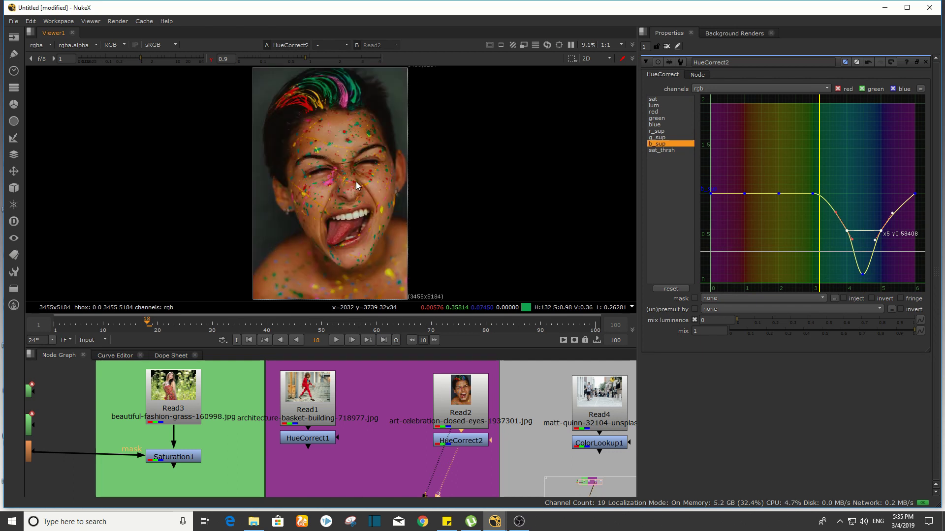
pyautogui.scroll(5, 314, 167)
pyautogui.scroll(-5, 314, 167)
pyautogui.scroll(-1, 314, 172)
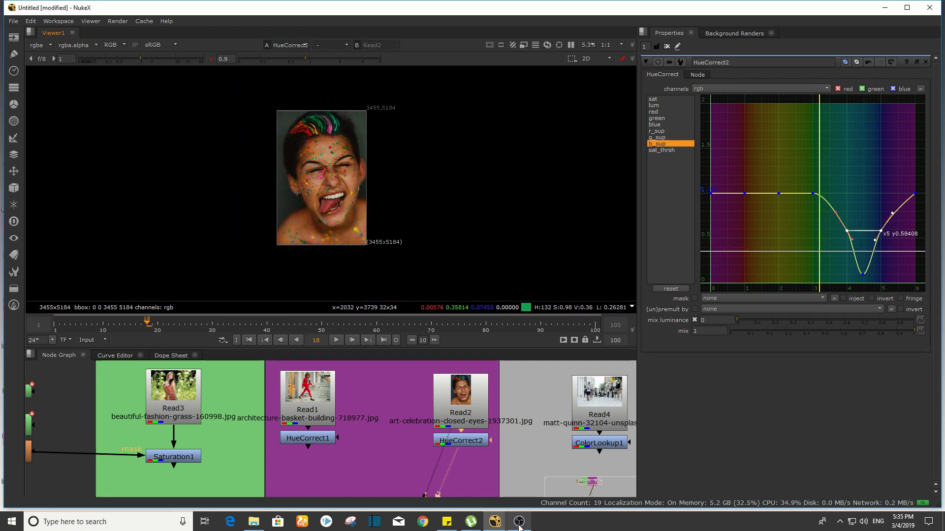
# Look through HueCorrect2's lum, red, green, blue and suppression curves
pyautogui.moveTo(527, 457); pyautogui.dragTo(470, 456, button='middle')
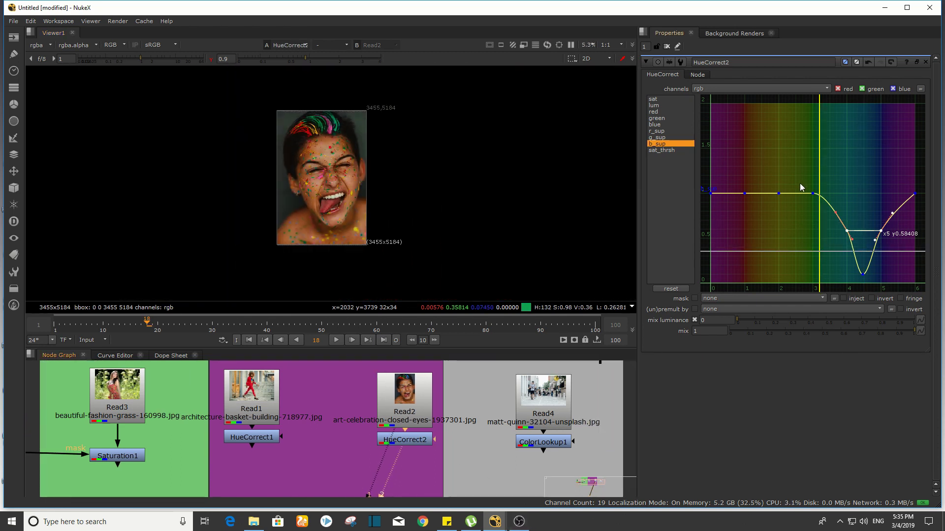
pyautogui.click(650, 104)
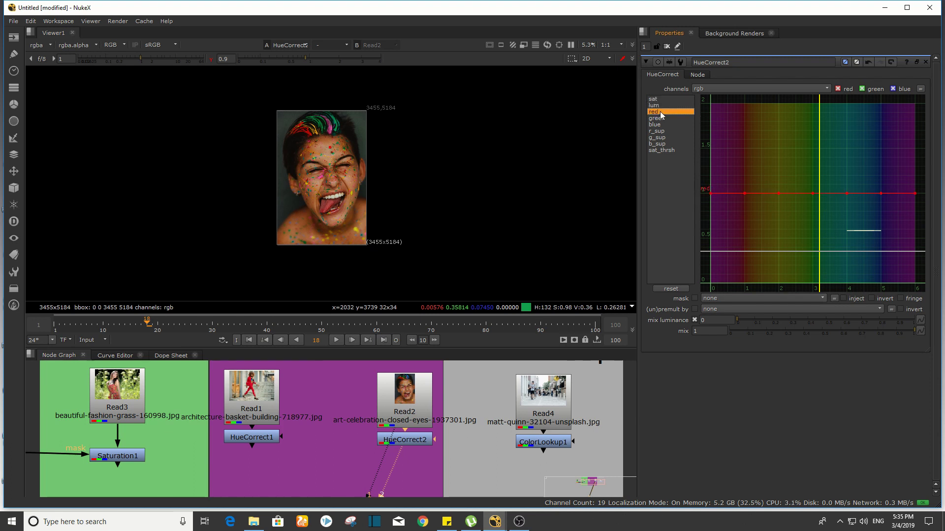
pyautogui.click(660, 111)
pyautogui.click(662, 117)
pyautogui.click(663, 125)
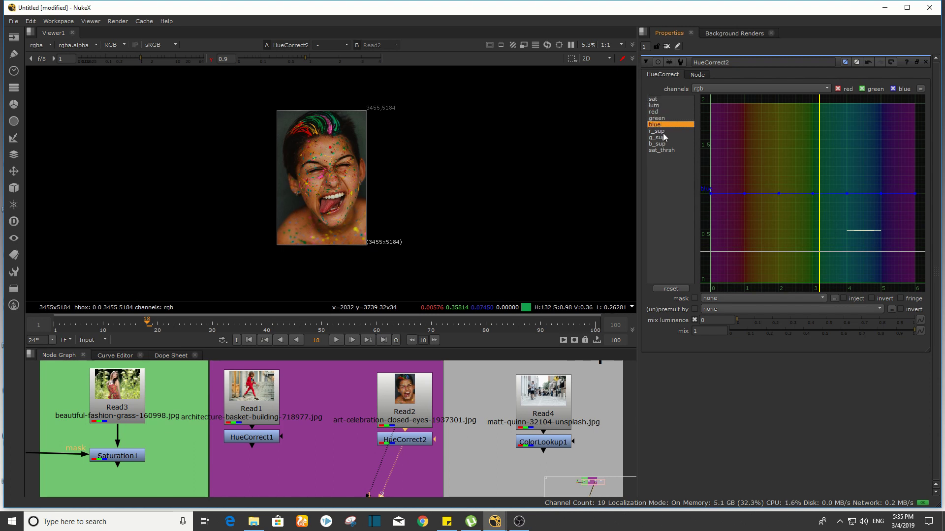
pyautogui.click(663, 133)
pyautogui.click(665, 143)
pyautogui.click(665, 138)
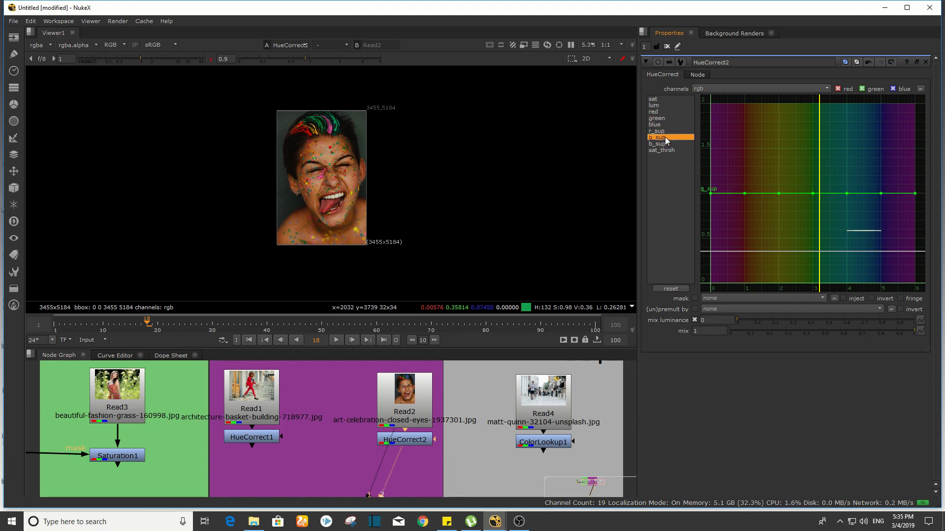
pyautogui.click(660, 130)
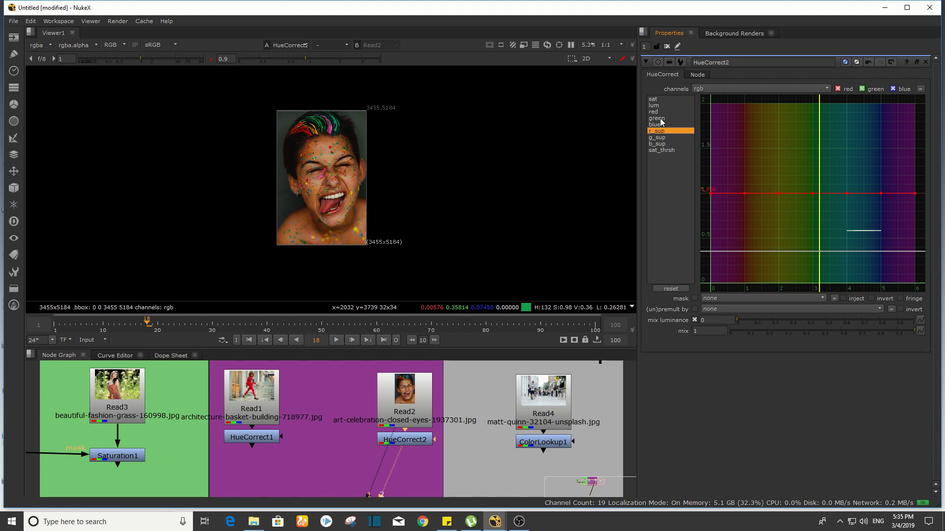
pyautogui.click(666, 120)
pyautogui.click(666, 124)
# View the Read4 street photo and the ColorLookup1 output in the viewer and examine the image closely
pyautogui.scroll(-2, 468, 418)
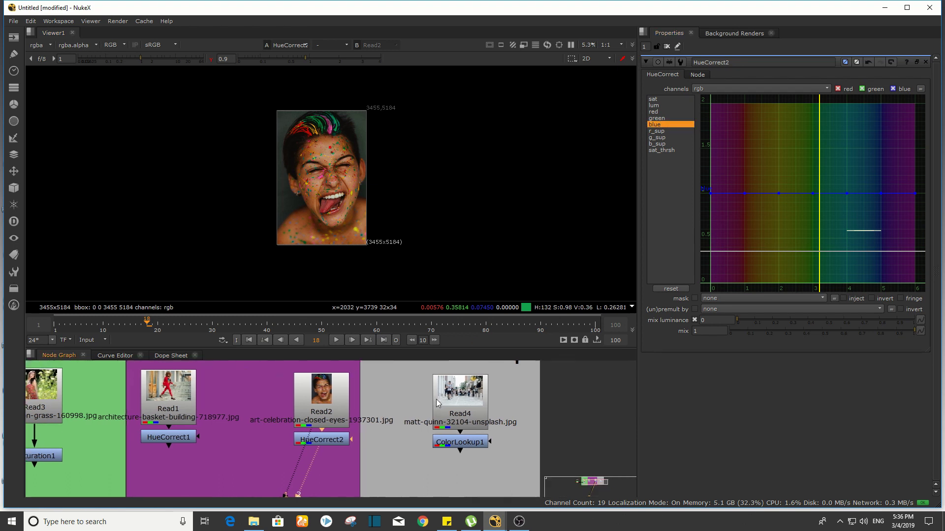
pyautogui.click(468, 419)
pyautogui.press('1')
pyautogui.click(469, 438)
pyautogui.press('1')
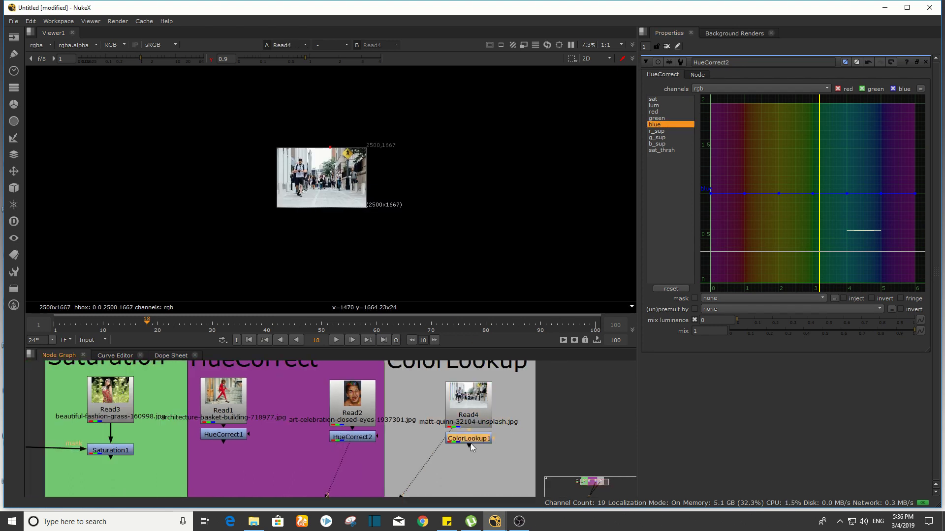
pyautogui.scroll(9, 315, 143)
pyautogui.moveTo(393, 243); pyautogui.dragTo(364, 104, button='middle')
pyautogui.scroll(-4, 365, 104)
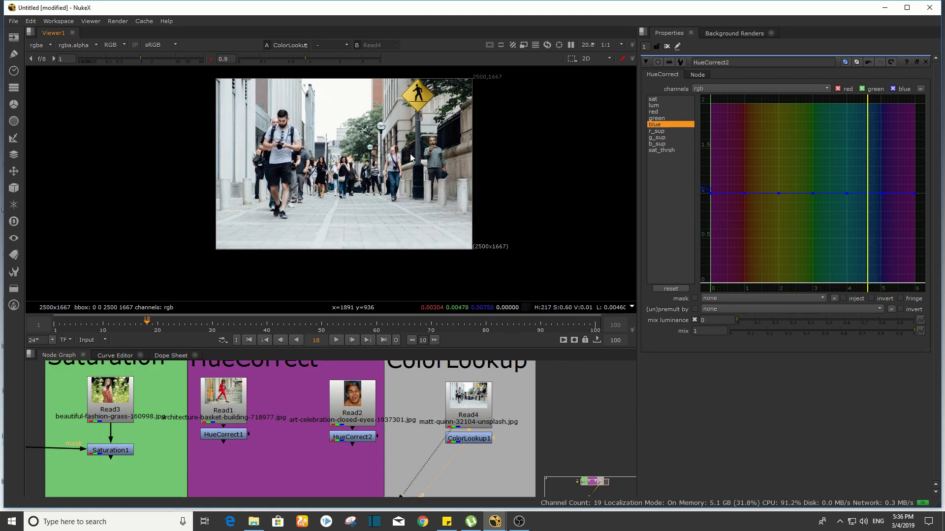
pyautogui.scroll(2, 398, 136)
# Open the ColorLookup1 properties and display the master, red, green, blue and alpha curves together
pyautogui.doubleClick(461, 439)
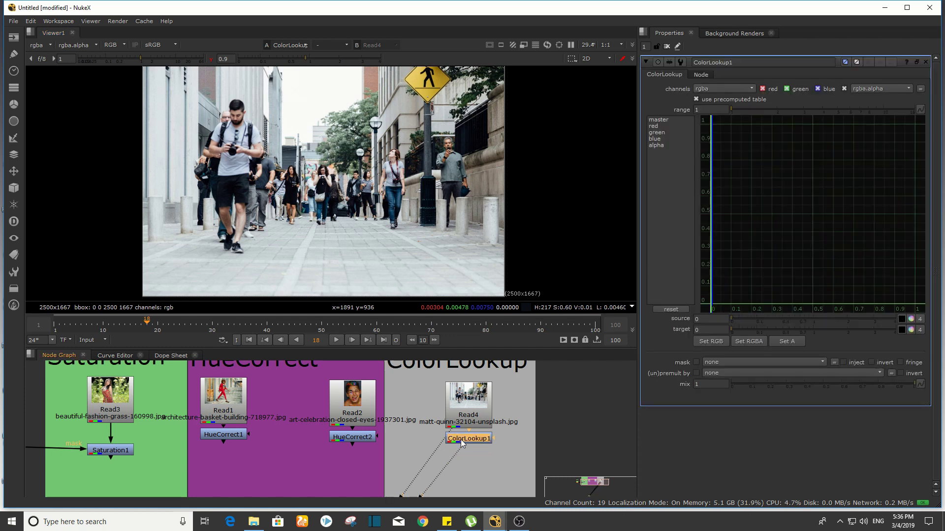
pyautogui.scroll(-1, 469, 246)
pyautogui.moveTo(465, 165); pyautogui.dragTo(450, 164, button='middle')
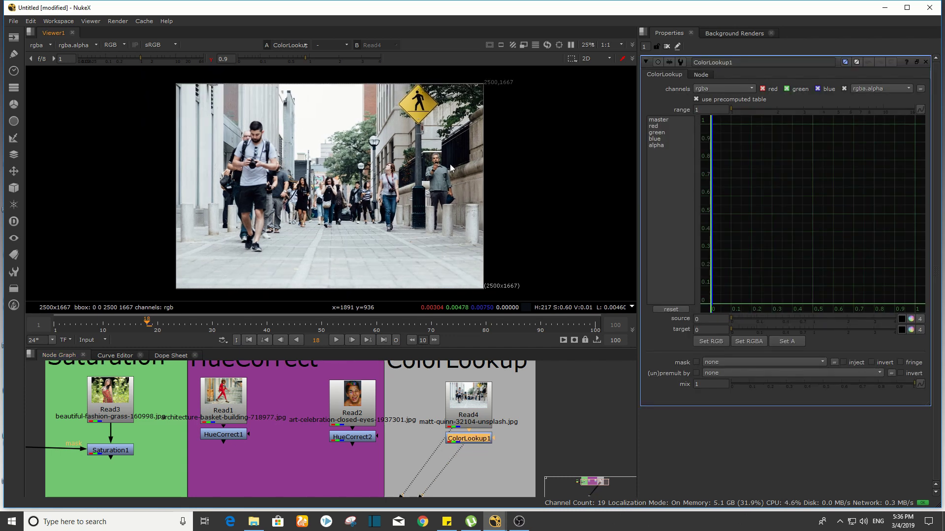
pyautogui.click(673, 121)
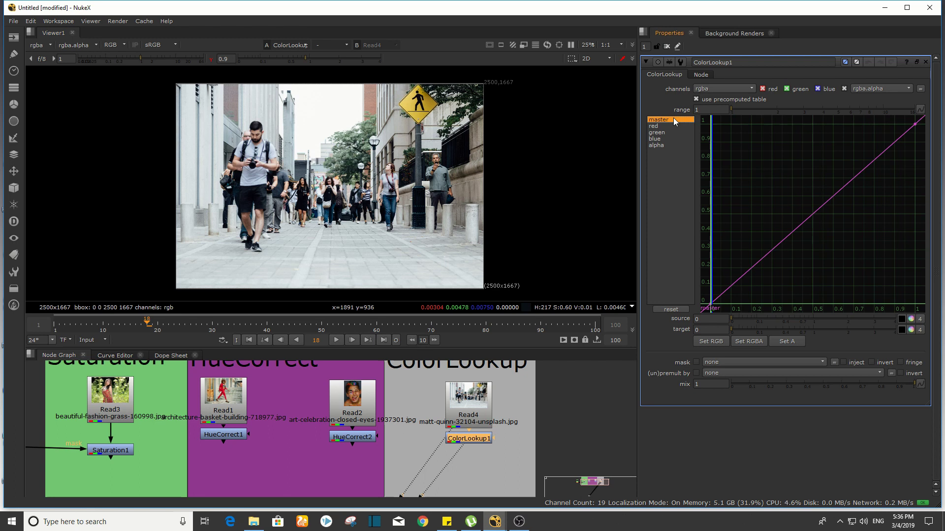
pyautogui.keyDown('shift'); pyautogui.click(663, 147); pyautogui.keyUp('shift')
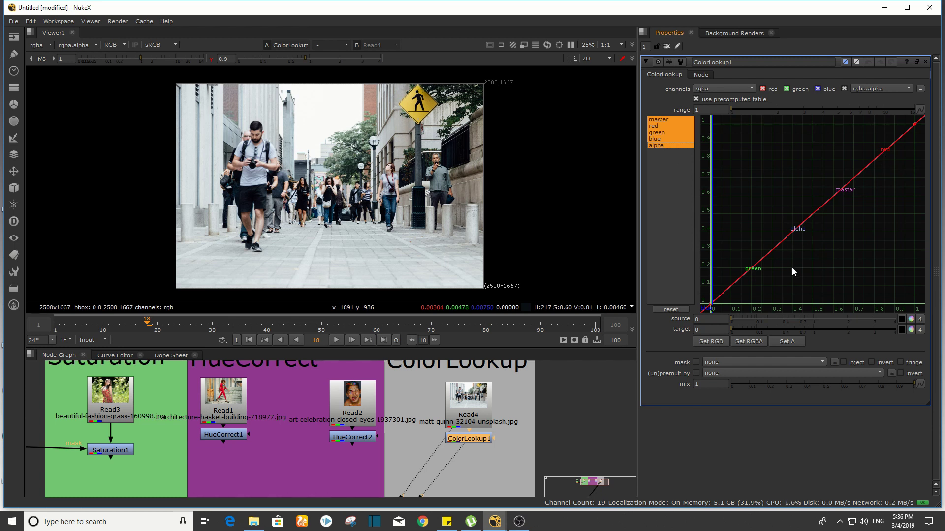
# Examine the combined ColorLookup1 curves and compare the Read4 street photo with the ColorLookup1 output in the viewer
pyautogui.moveTo(818, 247)
pyautogui.mouseDown(button='middle')
pyautogui.moveTo(840, 219)
pyautogui.moveTo(757, 276)
pyautogui.moveTo(807, 246)
pyautogui.mouseUp(button='middle')
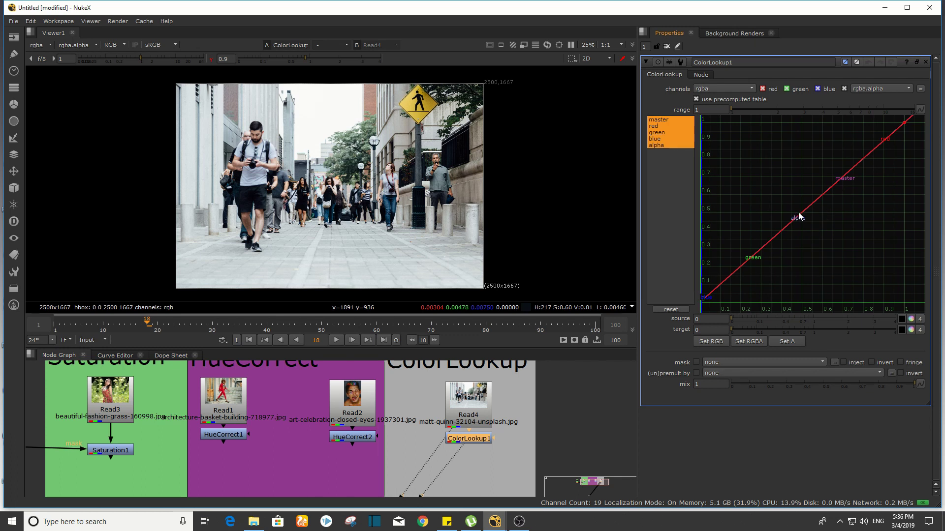
pyautogui.moveTo(802, 219); pyautogui.dragTo(781, 269, button='middle')
pyautogui.moveTo(246, 173); pyautogui.dragTo(271, 172, button='middle')
pyautogui.keyDown('alt'); pyautogui.moveTo(272, 172); pyautogui.dragTo(289, 164, button='middle'); pyautogui.keyUp('alt')
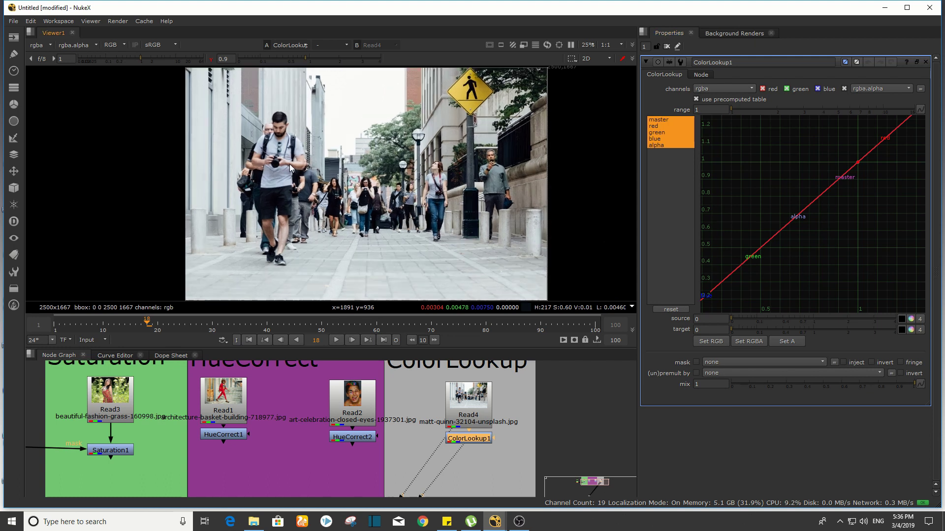
pyautogui.click(480, 407)
pyautogui.press('1')
pyautogui.click(470, 438)
pyautogui.press('1')
# Add a shadow point to ColorLookup1's blue curve at about x 0.26 and lower it to about y 0.18
pyautogui.click(656, 139)
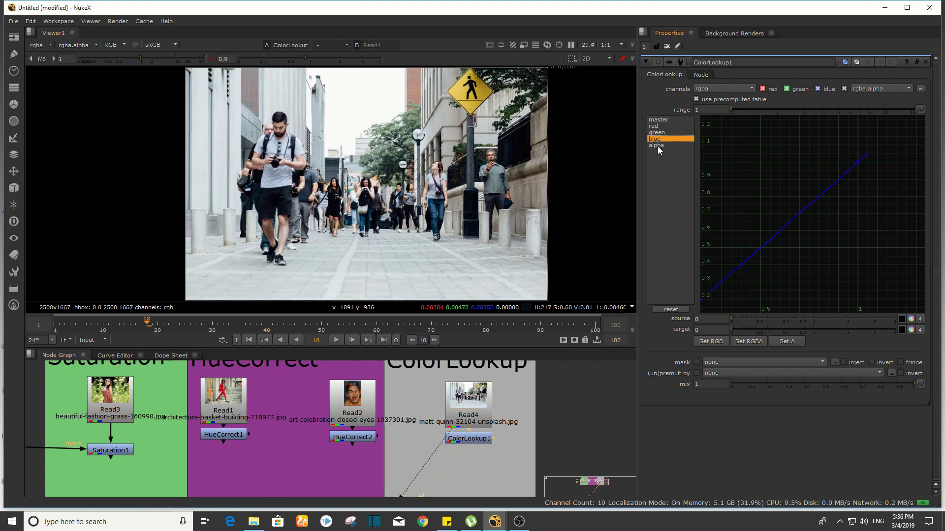
pyautogui.click(659, 140)
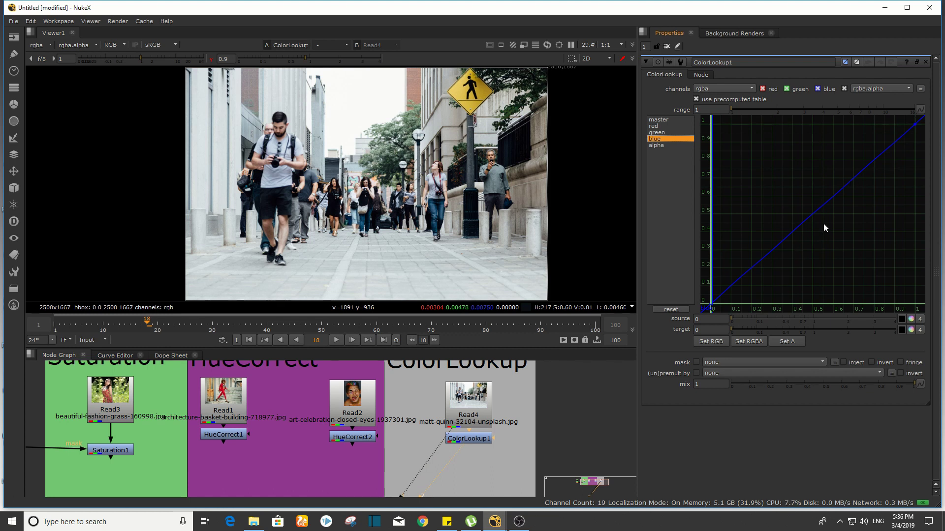
pyautogui.click(787, 238)
pyautogui.keyDown('ctrl'); pyautogui.keyDown('alt'); pyautogui.click(763, 258); pyautogui.keyUp('alt'); pyautogui.keyUp('ctrl')
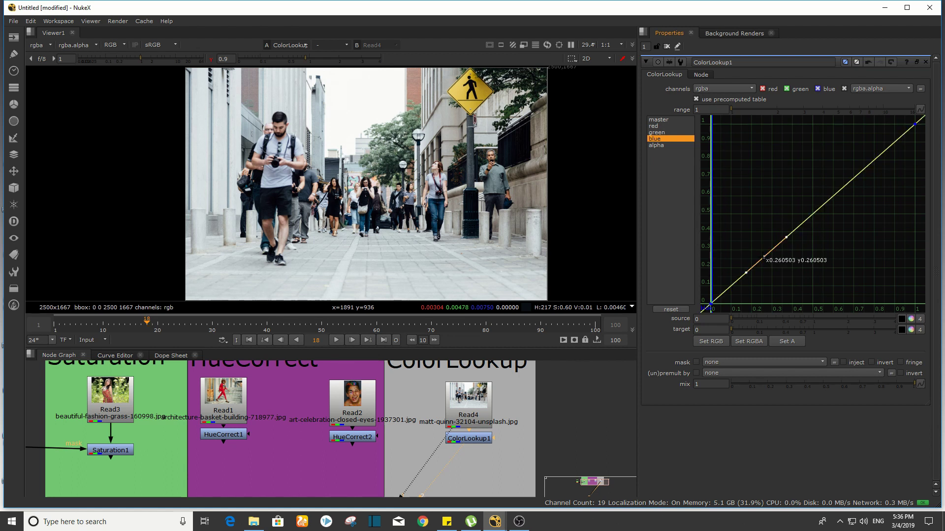
pyautogui.moveTo(763, 258); pyautogui.dragTo(764, 271)
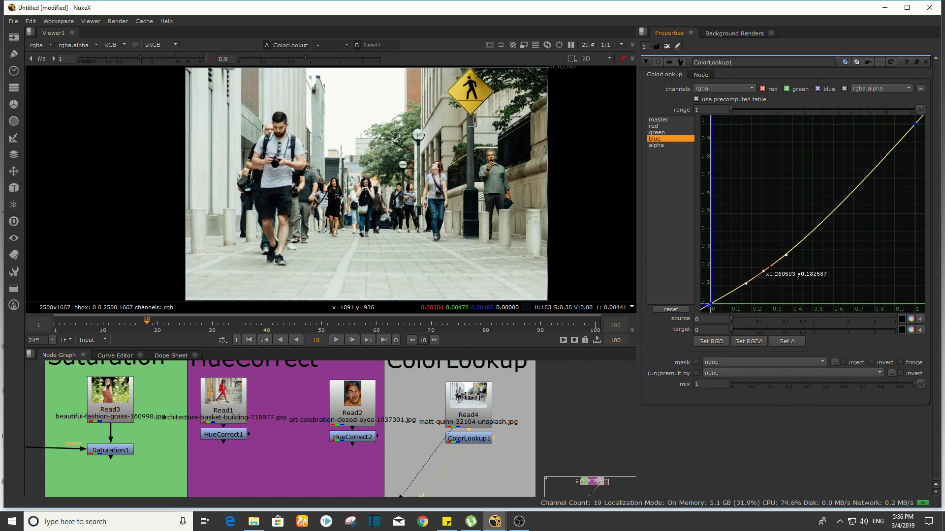
# Add an upper point to the blue curve at about y 0.65 and lower the shadow point to about y 0.125
pyautogui.keyDown('ctrl'); pyautogui.keyDown('alt'); pyautogui.click(857, 188); pyautogui.keyUp('alt'); pyautogui.keyUp('ctrl')
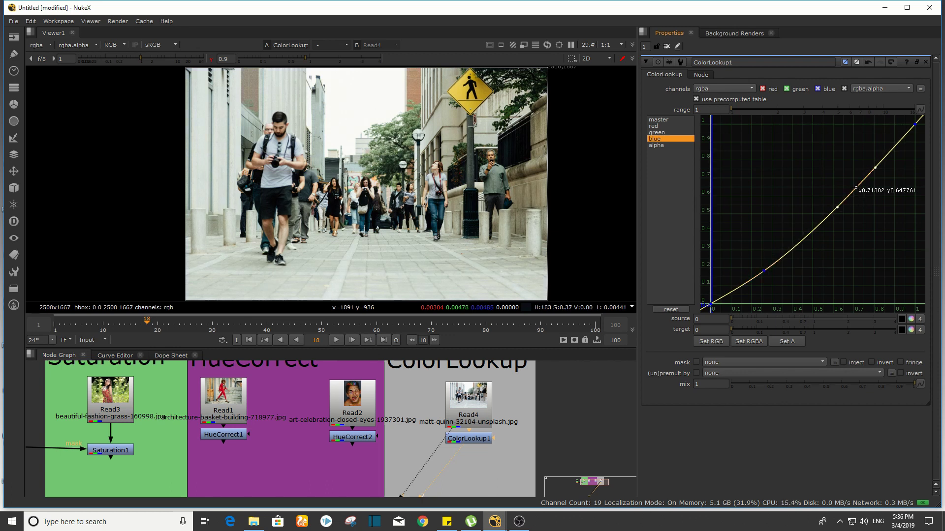
pyautogui.moveTo(857, 188)
pyautogui.mouseDown()
pyautogui.moveTo(838, 187)
pyautogui.moveTo(847, 198)
pyautogui.mouseUp()
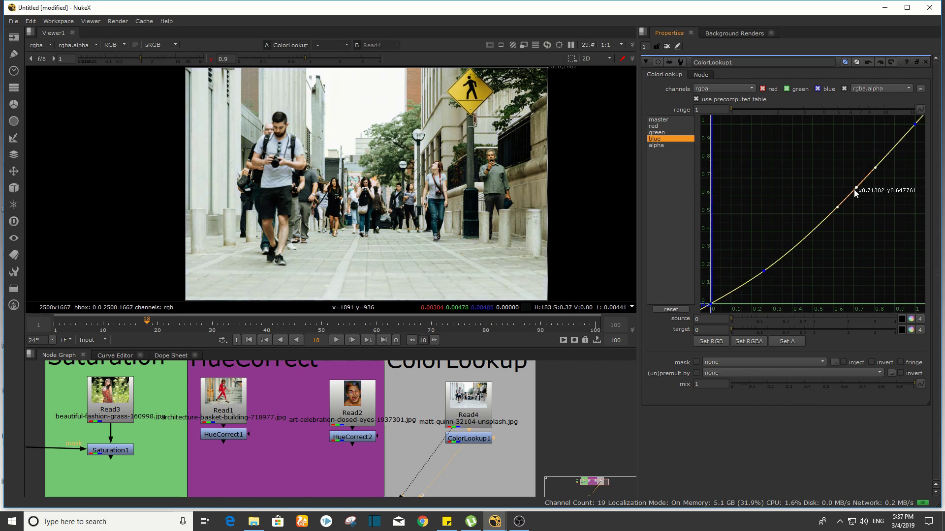
pyautogui.click(764, 271)
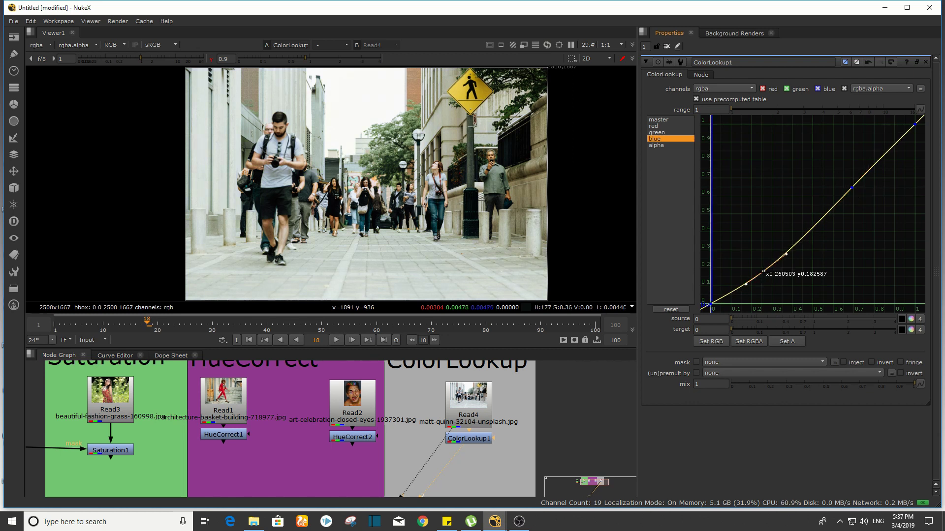
pyautogui.moveTo(764, 270); pyautogui.dragTo(764, 281)
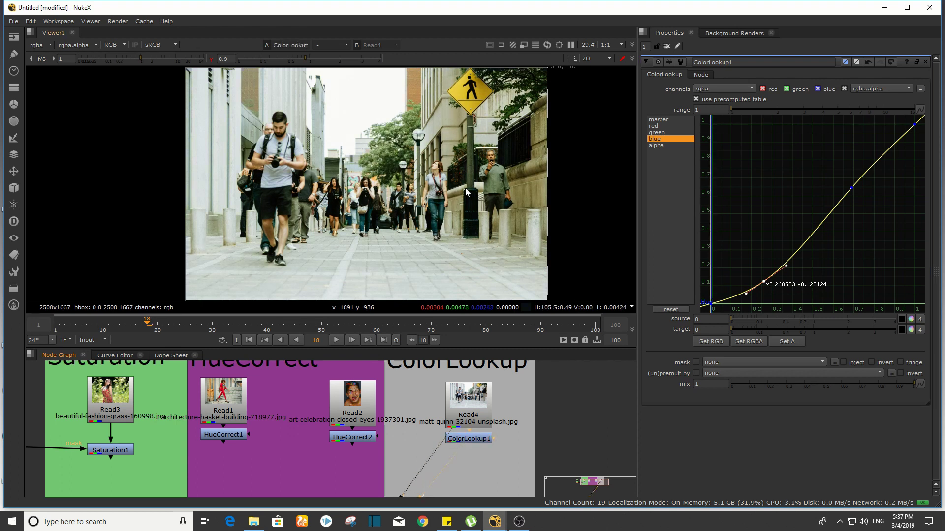
# Add an upper and a lower point to the green curve and move the lower one to raise green in the shadows
pyautogui.click(668, 132)
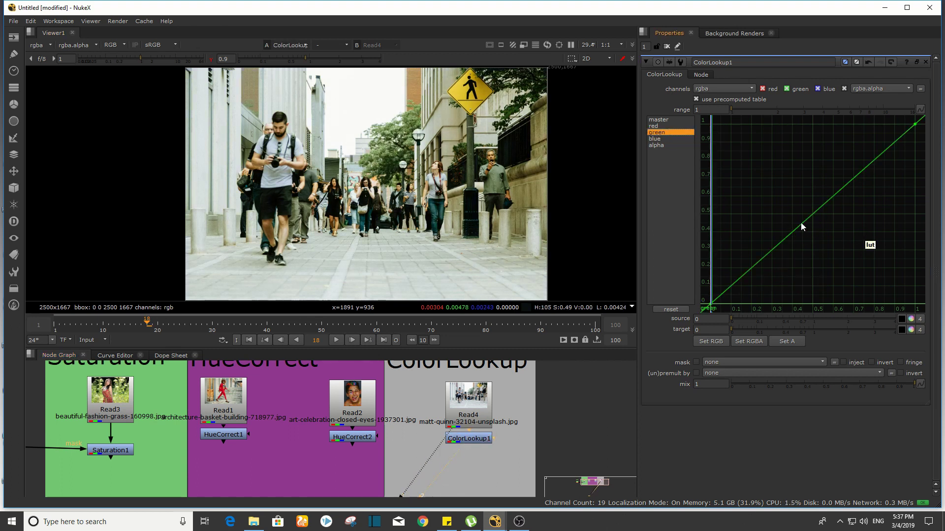
pyautogui.keyDown('ctrl'); pyautogui.keyDown('alt'); pyautogui.click(858, 173); pyautogui.keyUp('alt'); pyautogui.keyUp('ctrl')
pyautogui.keyDown('ctrl'); pyautogui.keyDown('alt'); pyautogui.click(771, 250); pyautogui.keyUp('alt'); pyautogui.keyUp('ctrl')
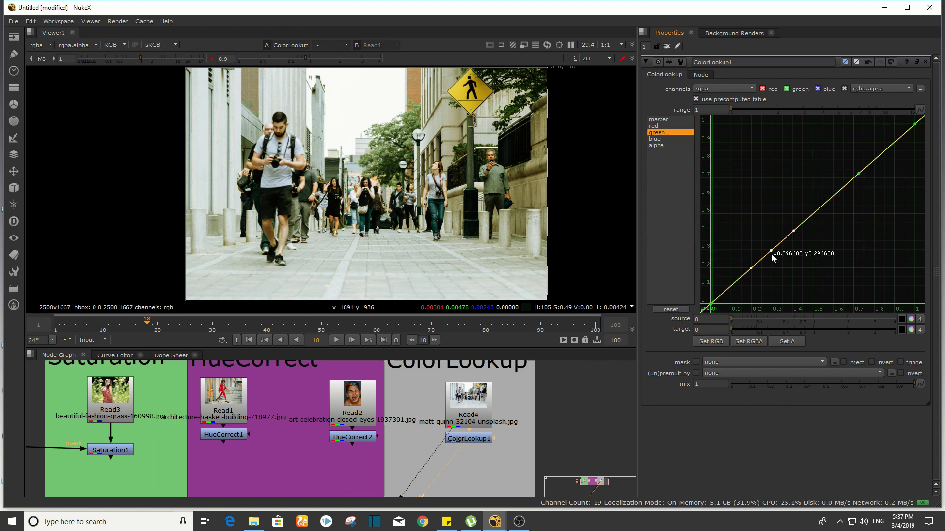
pyautogui.moveTo(771, 251); pyautogui.dragTo(753, 220)
# Shape the red curve with a shadow point at about x 0.18, y 0.25 and an upper point at about x 0.82, y 0.78
pyautogui.click(654, 126)
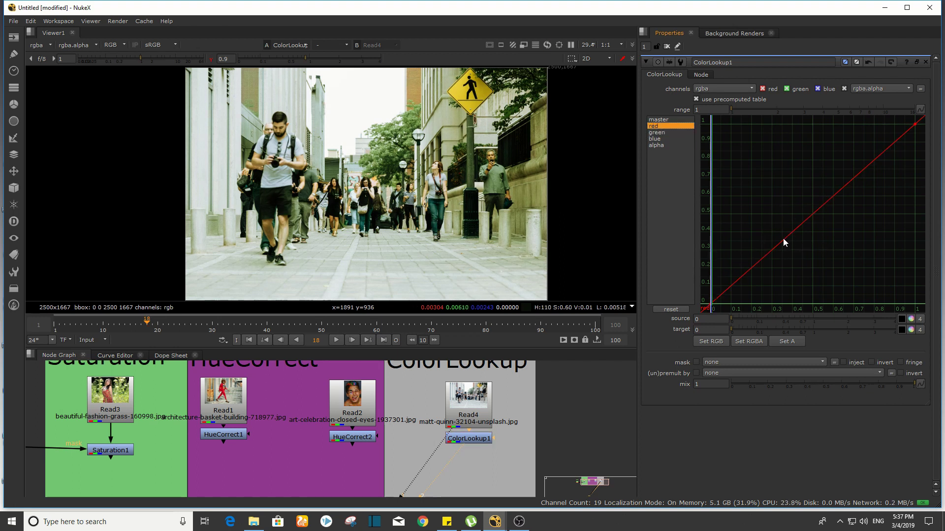
pyautogui.click(808, 218)
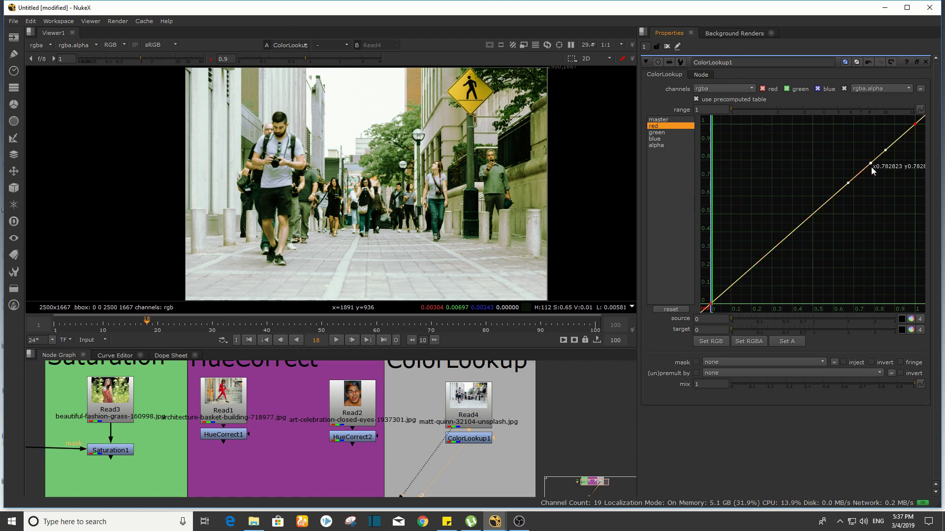
pyautogui.moveTo(870, 163)
pyautogui.mouseDown()
pyautogui.moveTo(857, 163)
pyautogui.moveTo(873, 176)
pyautogui.mouseUp()
pyautogui.keyDown('ctrl'); pyautogui.keyDown('alt'); pyautogui.click(767, 266); pyautogui.keyUp('alt'); pyautogui.keyUp('ctrl')
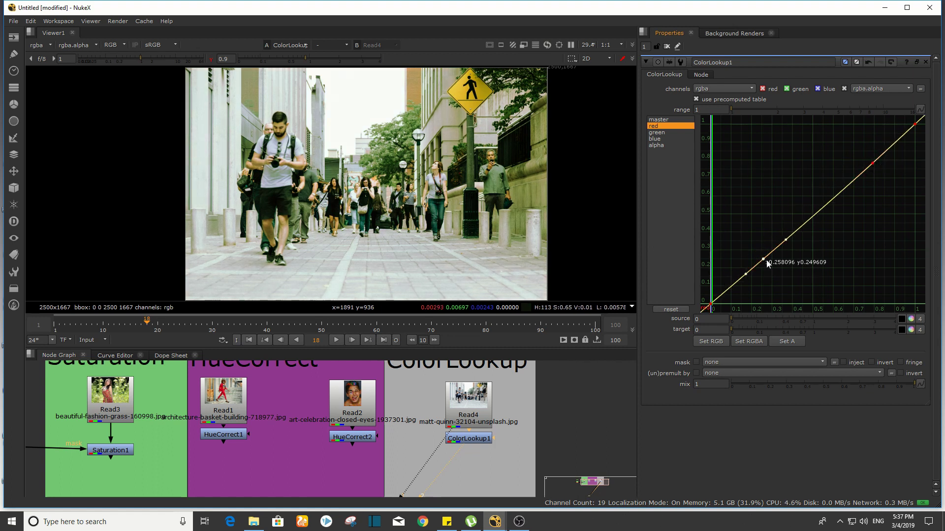
pyautogui.moveTo(767, 264); pyautogui.dragTo(747, 191)
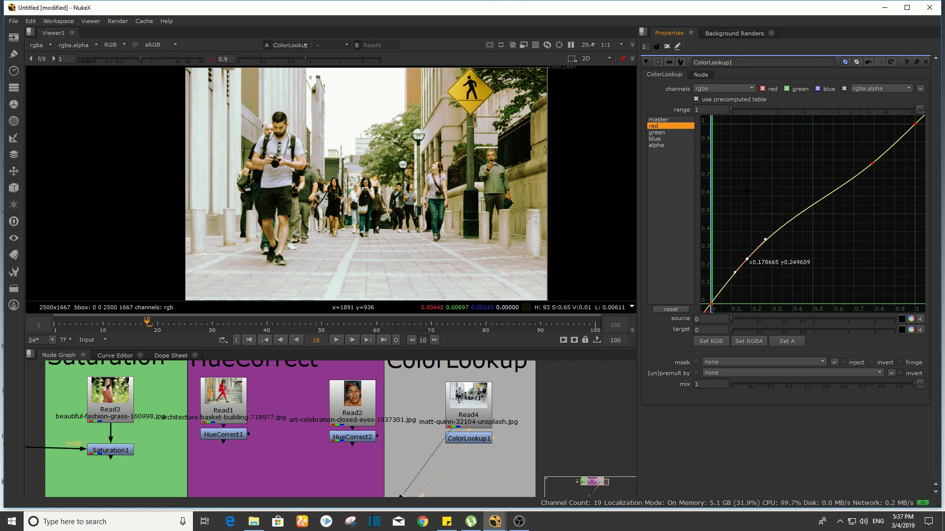
pyautogui.click(872, 163)
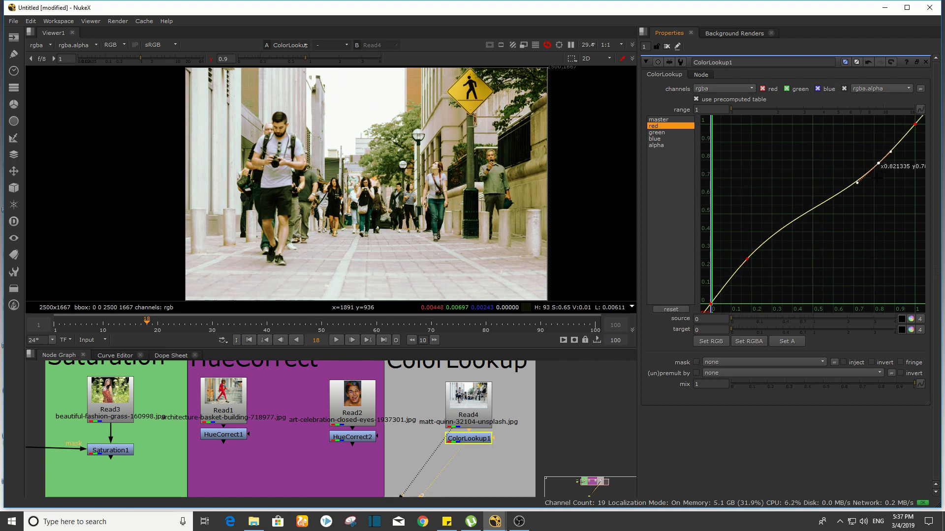
# Select the blue curve's two middle points and shift them together slightly towards higher x to reduce blue further
pyautogui.click(657, 133)
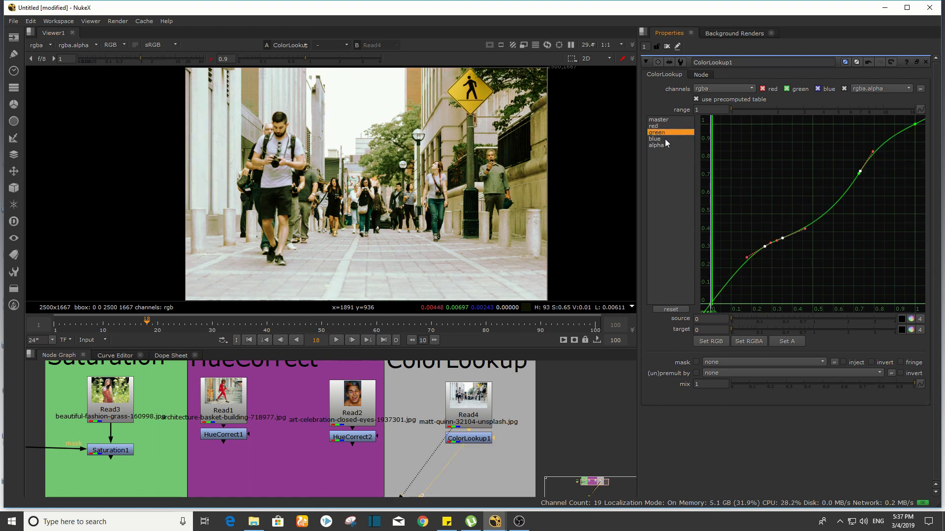
pyautogui.click(662, 139)
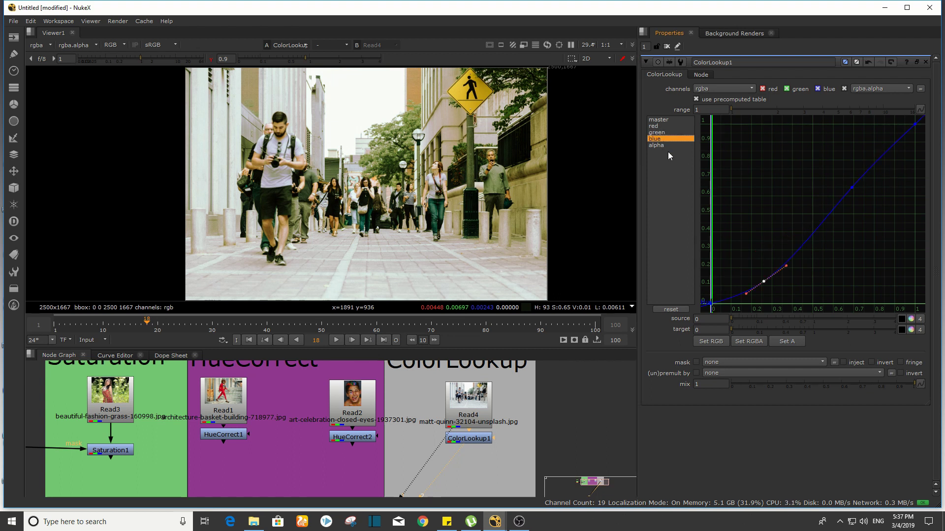
pyautogui.moveTo(899, 172); pyautogui.dragTo(723, 315)
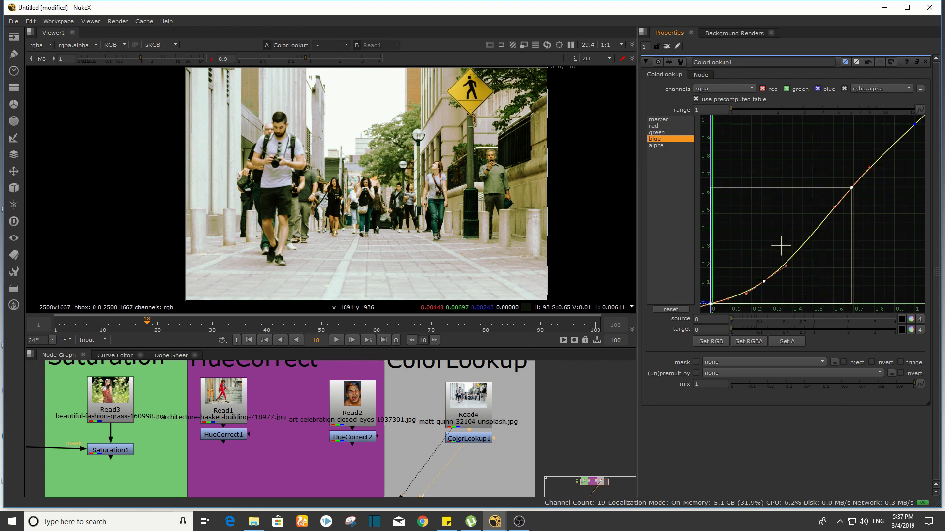
pyautogui.moveTo(827, 240); pyautogui.dragTo(833, 222, button='middle')
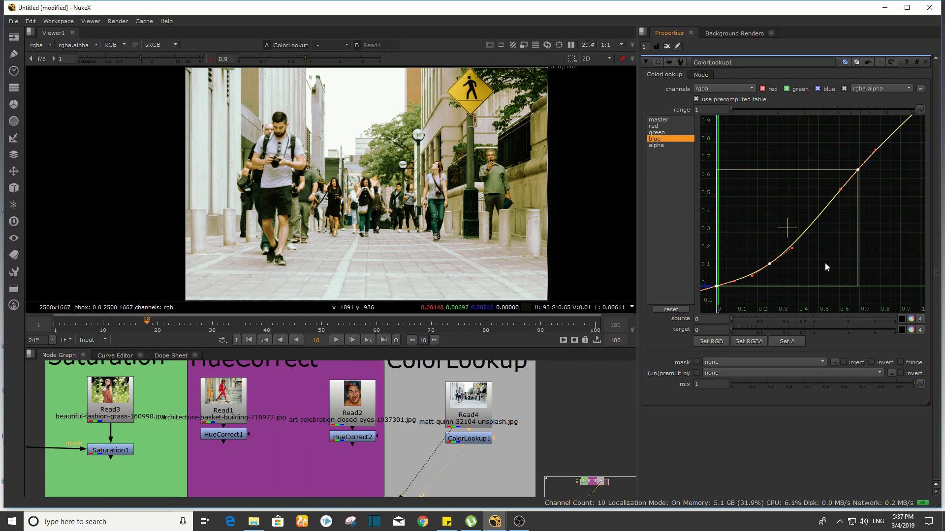
pyautogui.click(825, 262)
pyautogui.moveTo(897, 158); pyautogui.dragTo(785, 256)
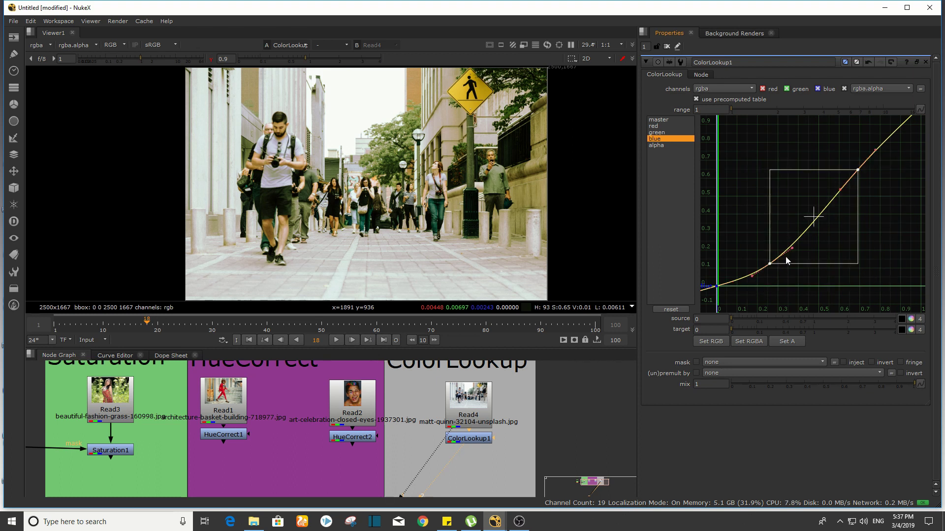
pyautogui.moveTo(814, 218)
pyautogui.mouseDown()
pyautogui.moveTo(836, 217)
pyautogui.moveTo(812, 217)
pyautogui.moveTo(824, 218)
pyautogui.mouseUp()
# Compare the original Read4 street photo with the ColorLookup1 output in the viewer, both close up and as a whole
pyautogui.moveTo(484, 444); pyautogui.dragTo(508, 457, button='middle')
pyautogui.click(498, 426)
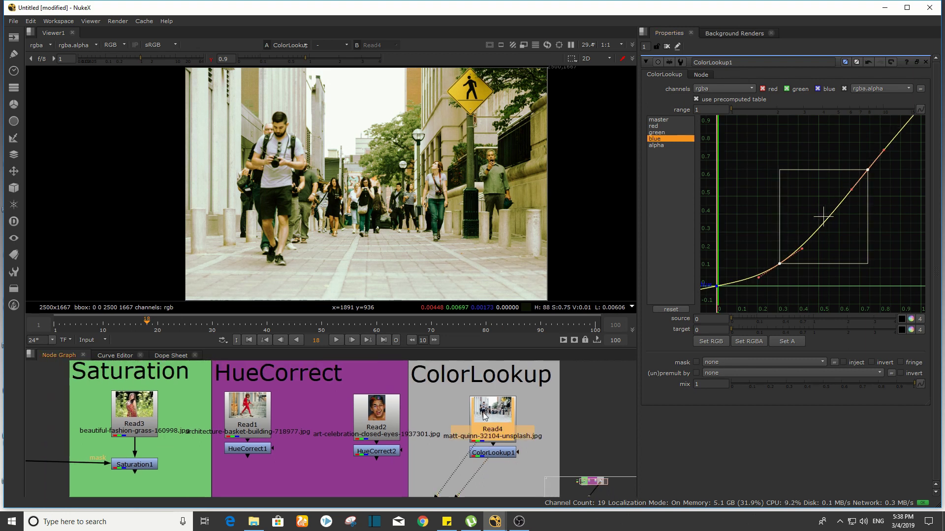
pyautogui.press('1')
pyautogui.click(501, 459)
pyautogui.press('2')
pyautogui.scroll(-3, 471, 218)
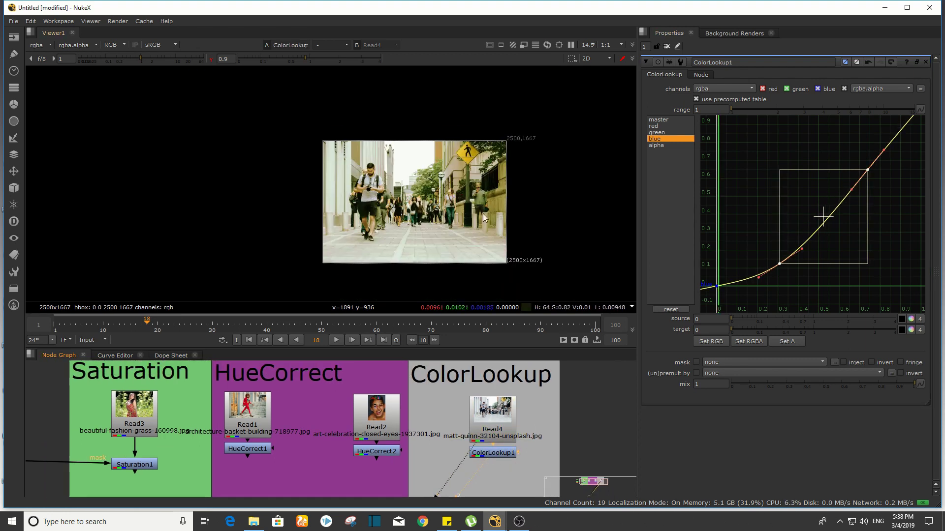
pyautogui.scroll(5, 433, 199)
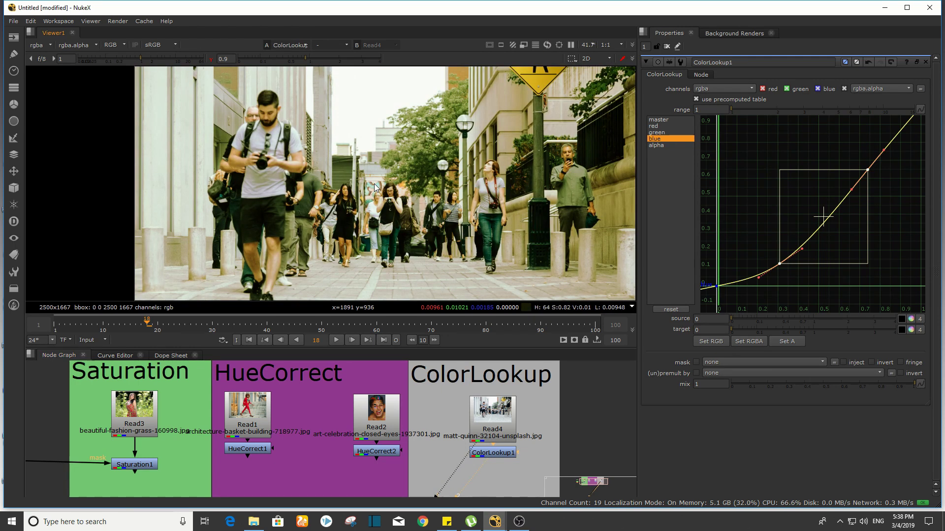
pyautogui.scroll(-4, 376, 184)
pyautogui.moveTo(413, 160); pyautogui.dragTo(370, 167, button='middle')
pyautogui.press('1')
pyautogui.press('2')
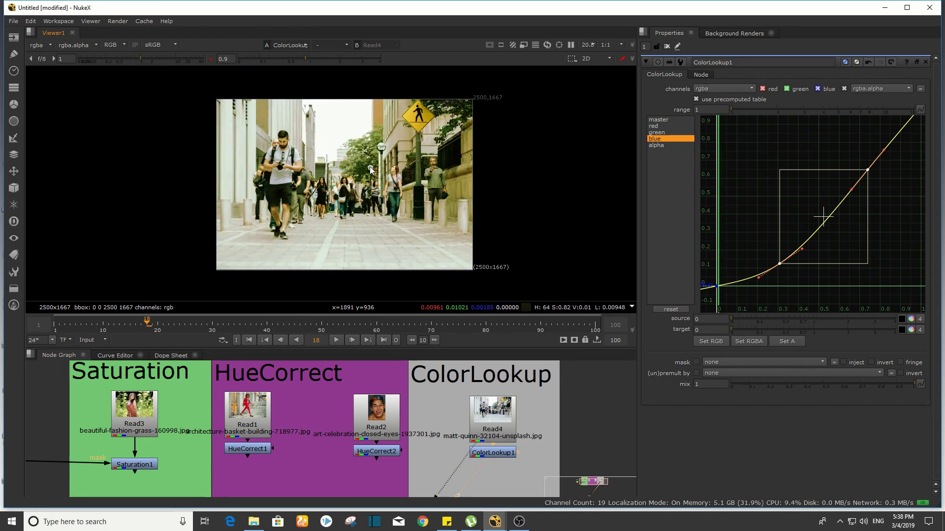
pyautogui.press('1')
pyautogui.press('1')
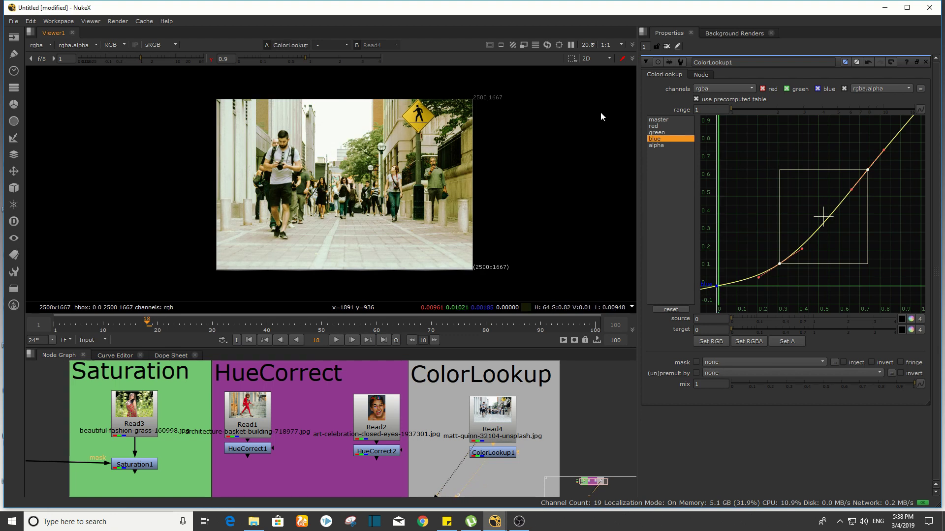
# Look through ColorLookup1's red, green, blue and alpha curves and display only the master curve
pyautogui.click(653, 126)
pyautogui.click(660, 133)
pyautogui.click(661, 139)
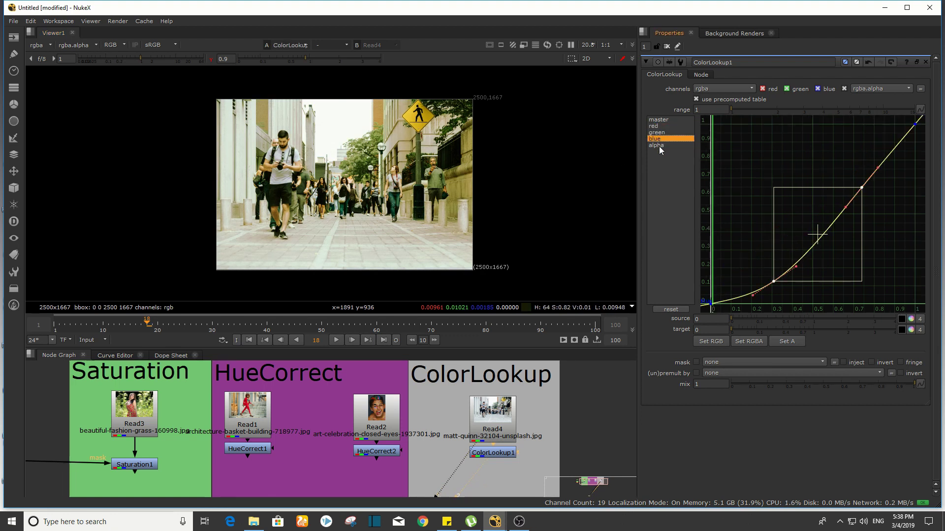
pyautogui.click(661, 146)
pyautogui.click(664, 121)
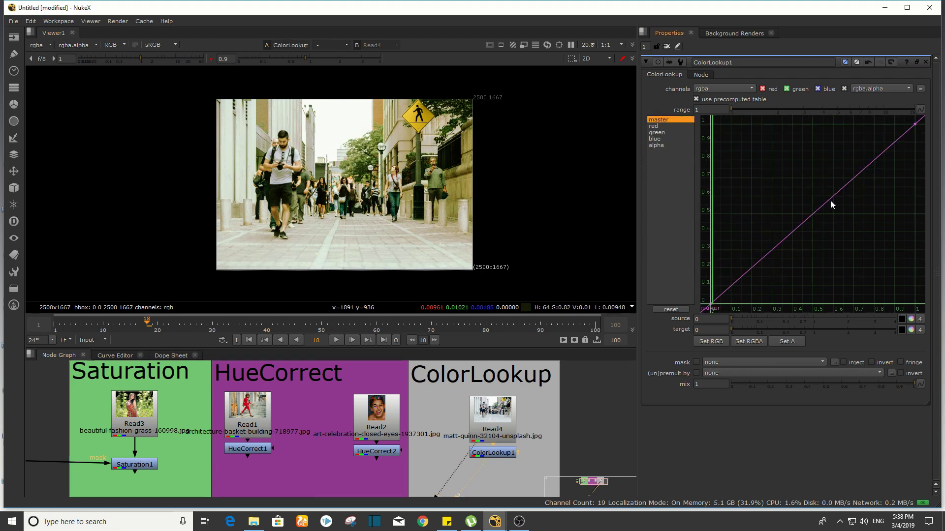
pyautogui.moveTo(779, 200); pyautogui.dragTo(863, 282)
pyautogui.moveTo(916, 124); pyautogui.dragTo(914, 180)
pyautogui.hotkey('ctrl', 'z')
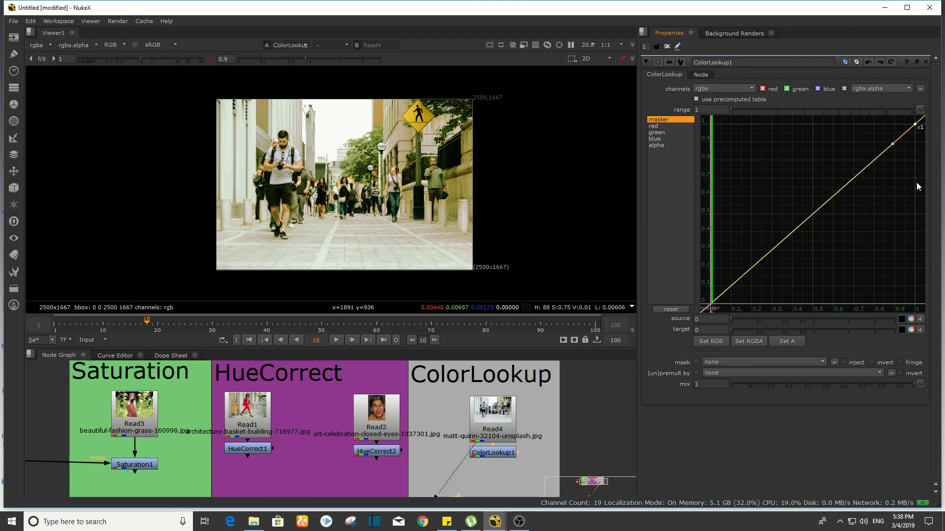
# Add a midtone point to the master curve at about y 0.50 and a shadow point at about x 0.26, y 0.17
pyautogui.keyDown('ctrl'); pyautogui.keyDown('alt'); pyautogui.click(814, 214); pyautogui.keyUp('alt'); pyautogui.keyUp('ctrl')
pyautogui.moveTo(814, 213); pyautogui.dragTo(800, 180)
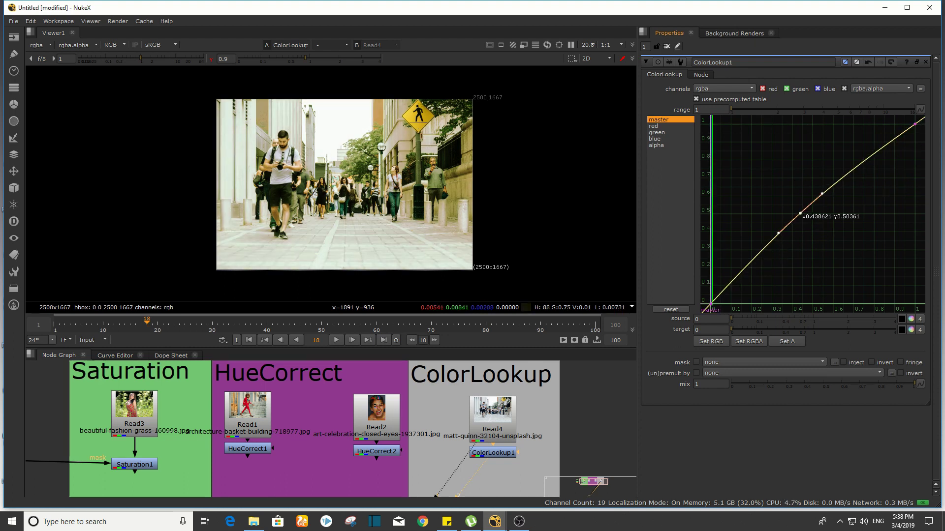
pyautogui.moveTo(800, 255); pyautogui.dragTo(832, 284)
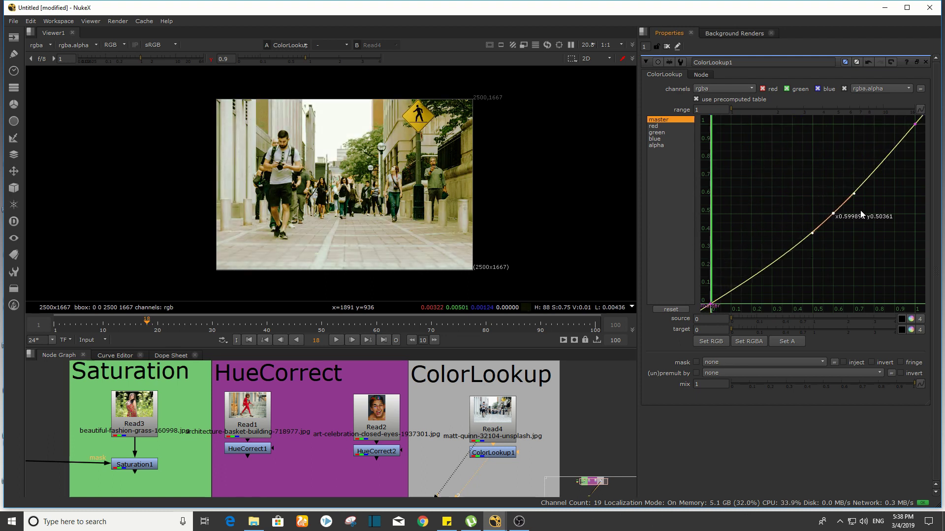
pyautogui.moveTo(861, 214); pyautogui.dragTo(821, 214)
pyautogui.keyDown('ctrl'); pyautogui.keyDown('alt'); pyautogui.click(765, 263); pyautogui.keyUp('alt'); pyautogui.keyUp('ctrl')
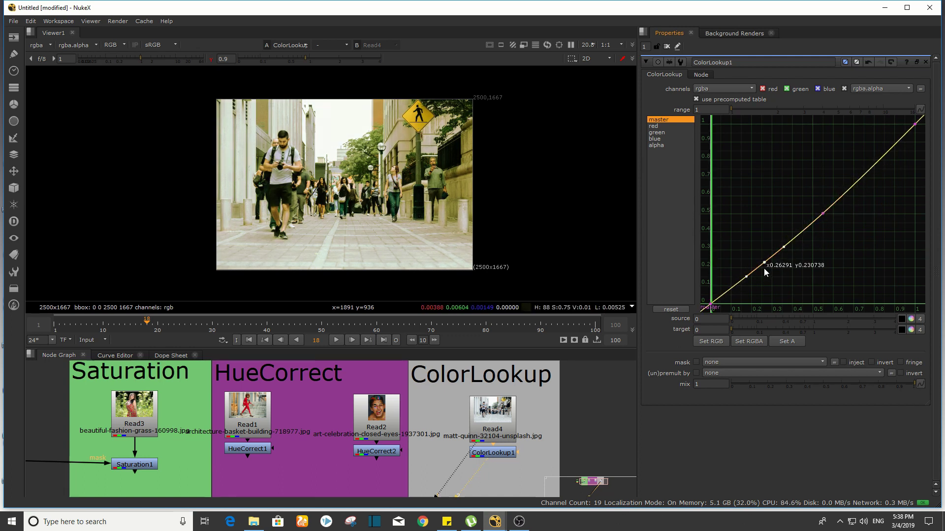
pyautogui.moveTo(765, 262)
pyautogui.mouseDown()
pyautogui.moveTo(764, 239)
pyautogui.moveTo(763, 273)
pyautogui.mouseUp()
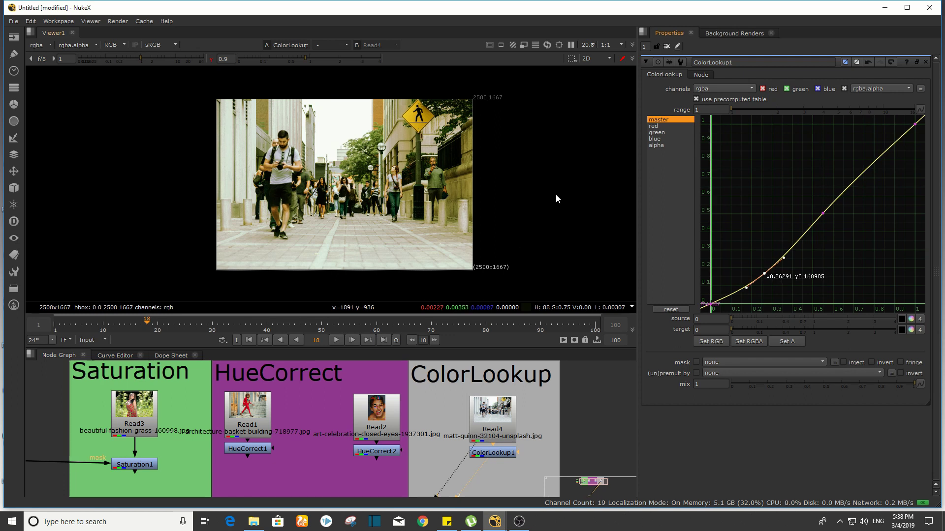
# Compare the Read4 original with the ColorLookup1 result after the master curve adjustment
pyautogui.moveTo(556, 195); pyautogui.dragTo(577, 195, button='middle')
pyautogui.click(512, 418)
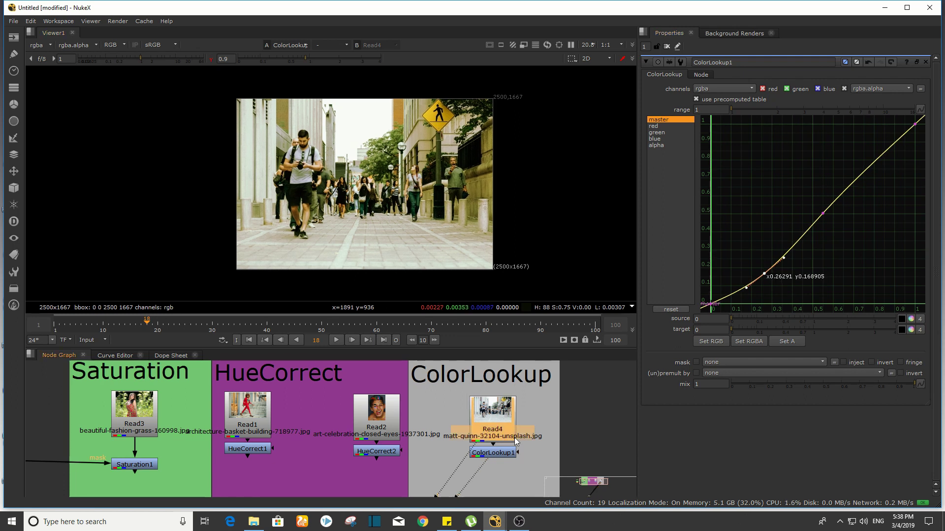
pyautogui.press('1')
pyautogui.click(507, 453)
pyautogui.click(524, 410)
pyautogui.press('2')
pyautogui.press('1')
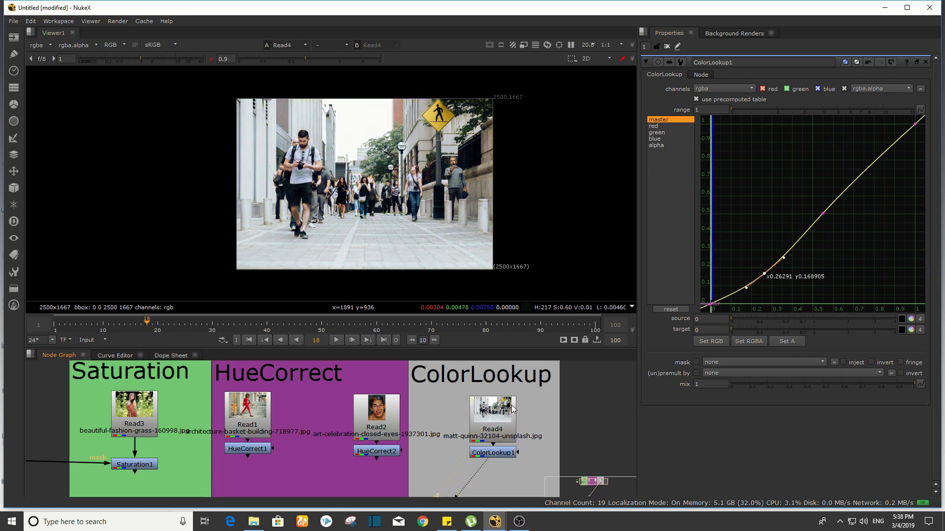
pyautogui.press('2')
# Show the Saturation, HueCorrect and ColorLookup groups together in the node graph and close all open node properties
pyautogui.scroll(-3, 427, 416)
pyautogui.moveTo(272, 393); pyautogui.dragTo(275, 394, button='middle')
pyautogui.moveTo(198, 384); pyautogui.dragTo(501, 497)
pyautogui.scroll(2, 512, 380)
pyautogui.moveTo(512, 381); pyautogui.dragTo(532, 395, button='middle')
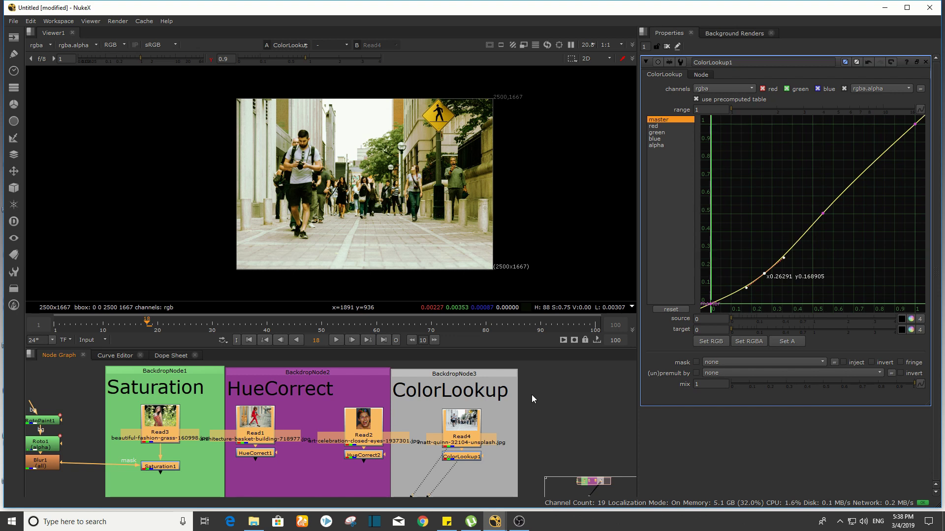
pyautogui.moveTo(309, 410)
pyautogui.mouseDown(button='middle')
pyautogui.moveTo(279, 398)
pyautogui.moveTo(303, 403)
pyautogui.mouseUp(button='middle')
pyautogui.scroll(-3, 304, 403)
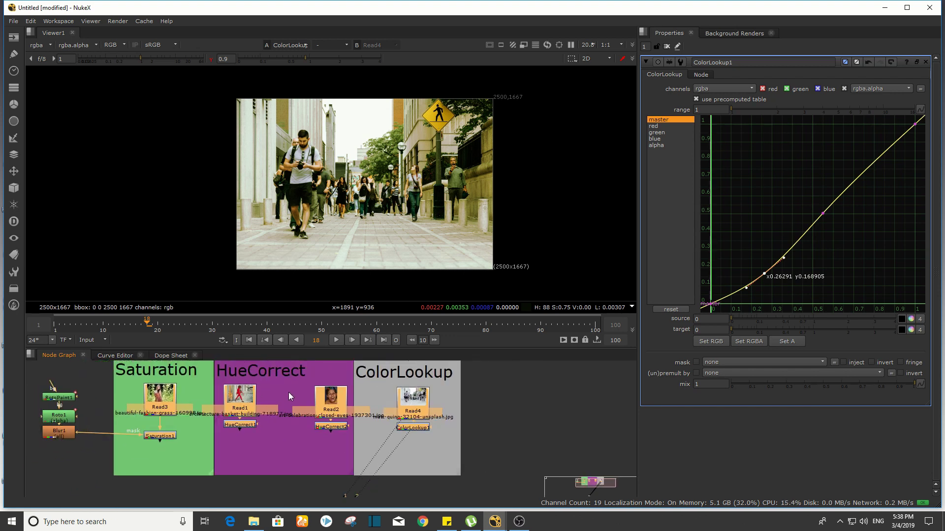
pyautogui.moveTo(92, 366); pyautogui.dragTo(497, 498)
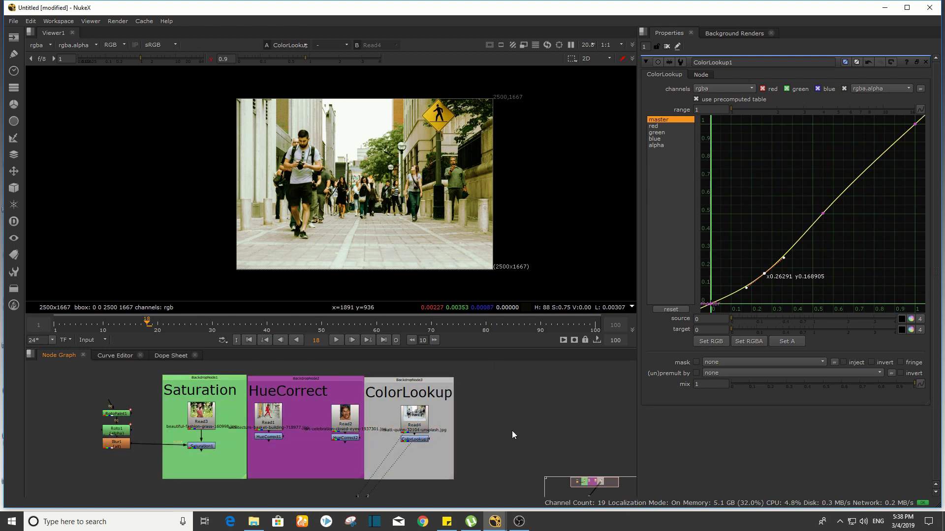
pyautogui.click(668, 47)
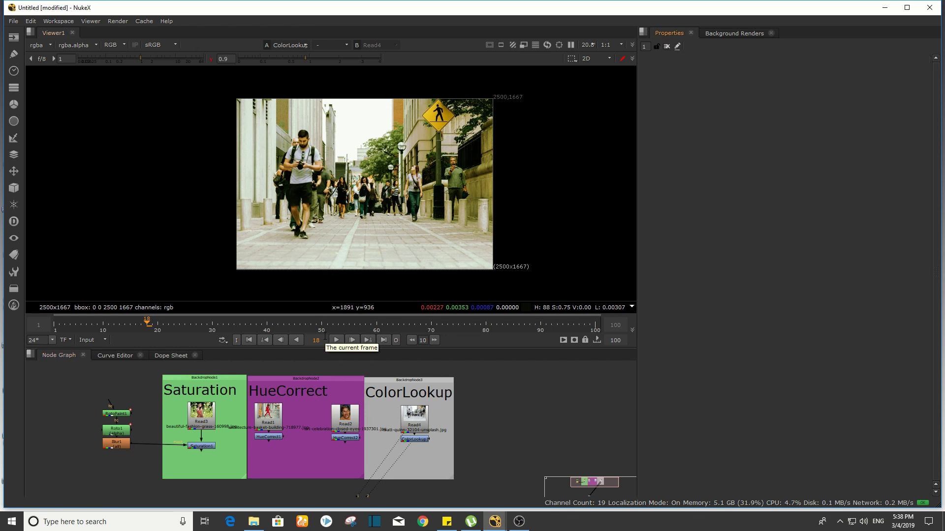